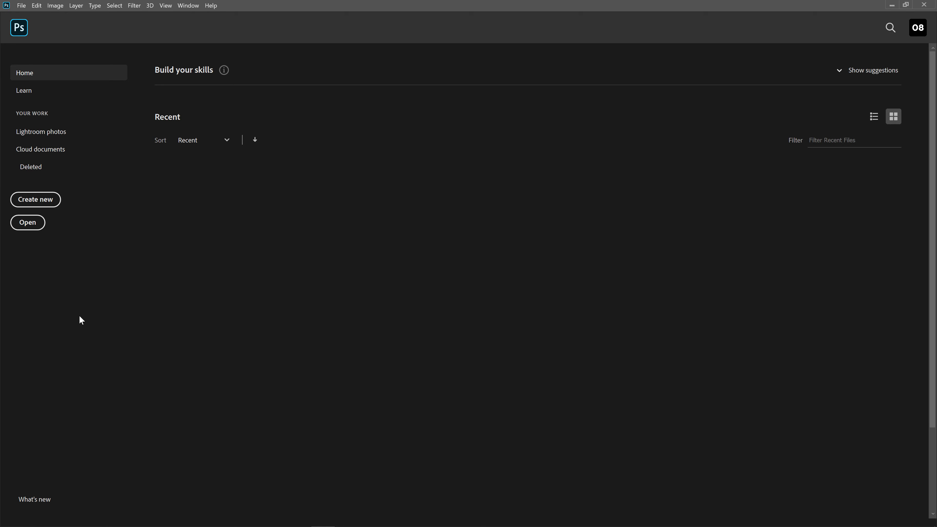
# Step: Create Untitled-1 at 1920 x 1080 px, 72 ppi, with a transparent background, and zoom in
pyautogui.click(59, 200)
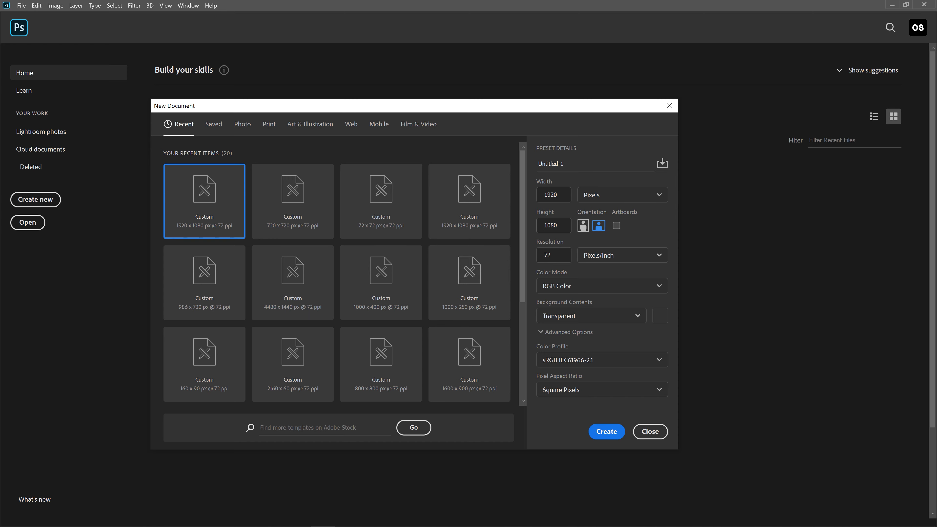
pyautogui.click(607, 431)
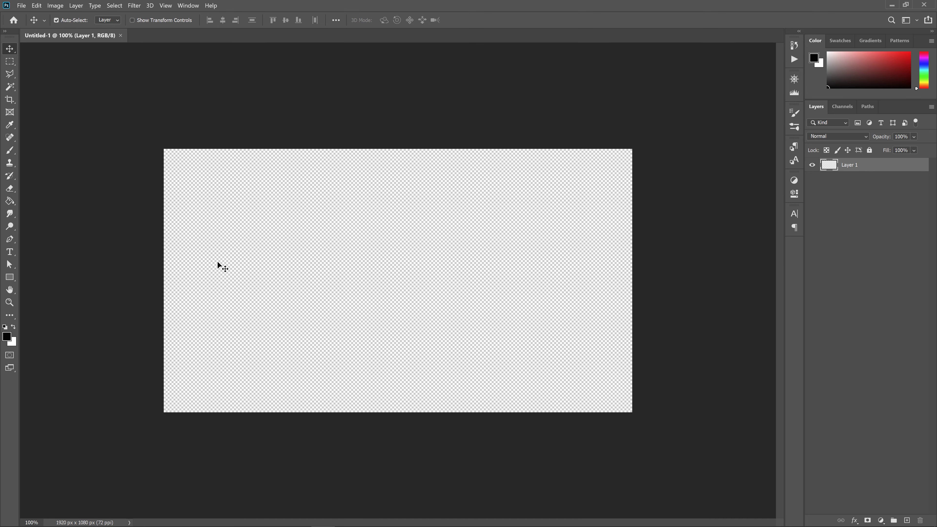
pyautogui.scroll(3, 125, 265)
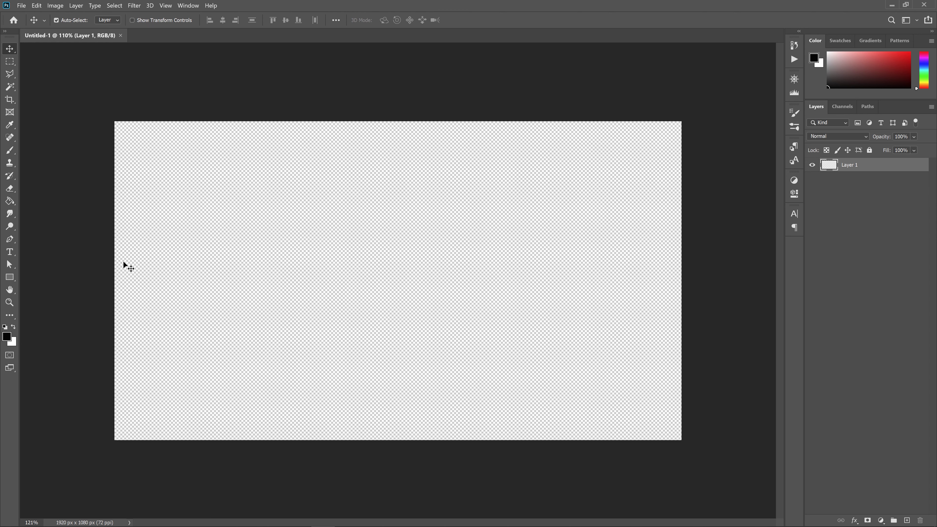
pyautogui.scroll(1, 124, 263)
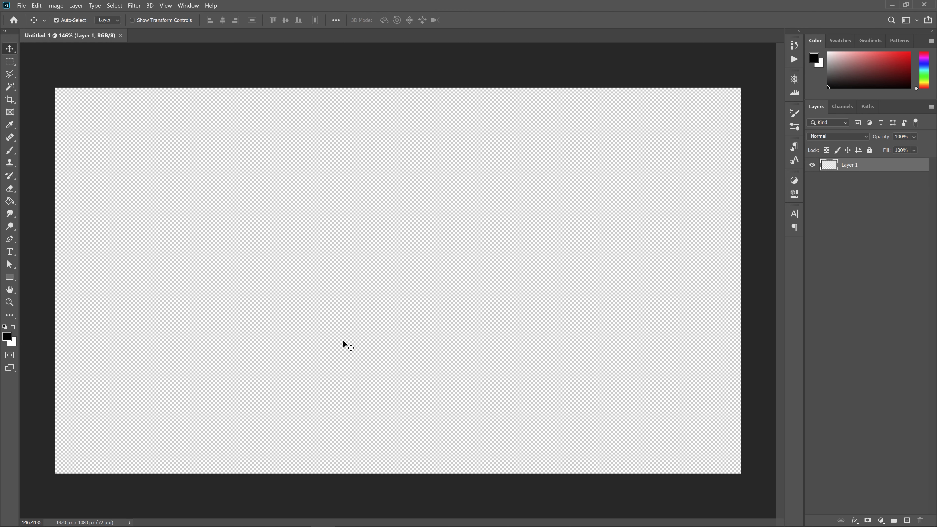
pyautogui.click(13, 280)
# Step: Draw a rectangle near the canvas's lower left and fill it red (ff0000)
pyautogui.click(84, 399)
pyautogui.moveTo(86, 402); pyautogui.dragTo(267, 445)
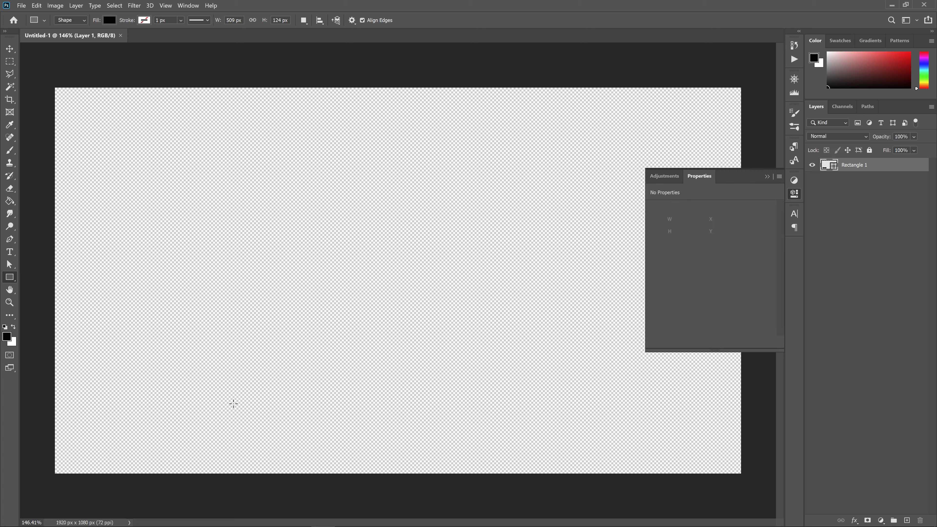
pyautogui.click(657, 238)
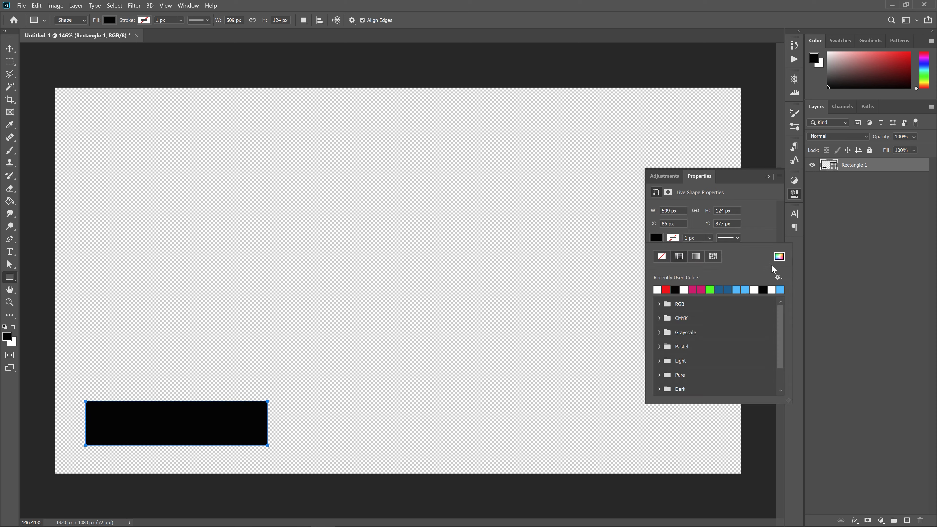
pyautogui.click(779, 256)
pyautogui.write('ae0202ff0000')
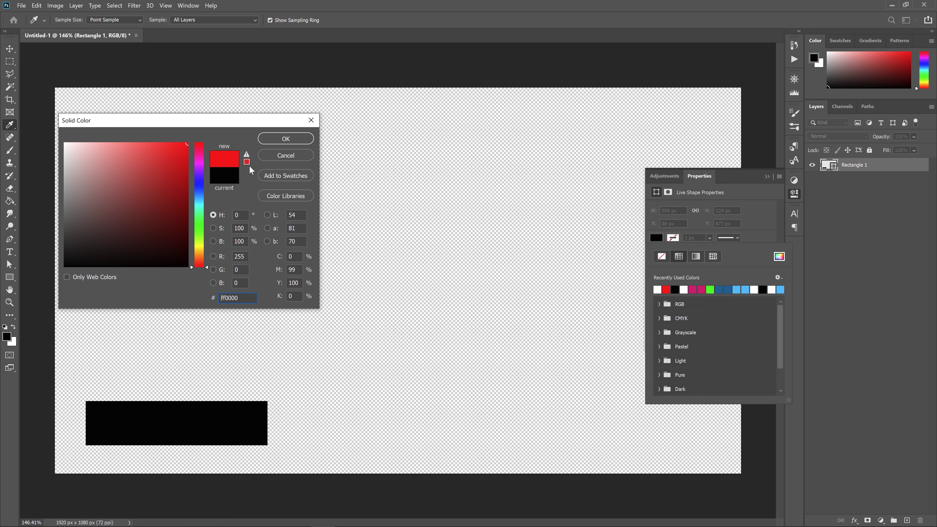
pyautogui.click(291, 138)
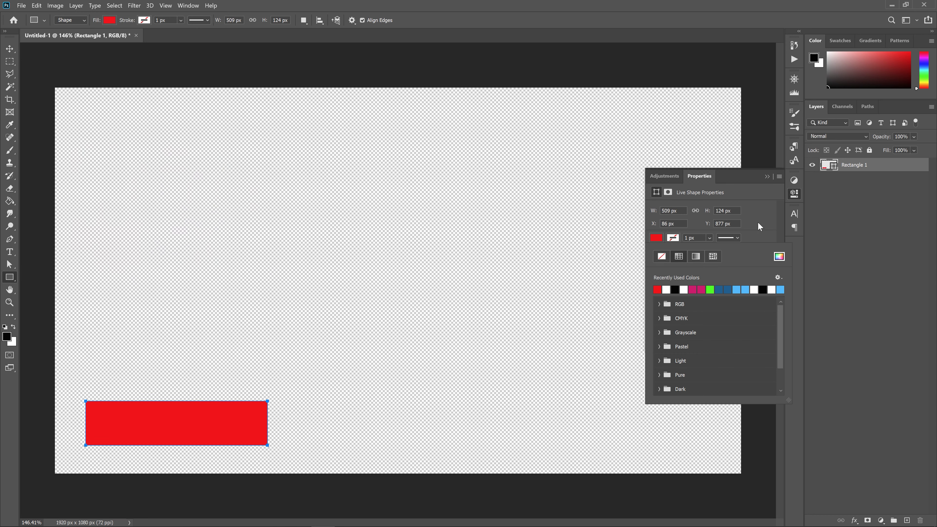
pyautogui.click(766, 218)
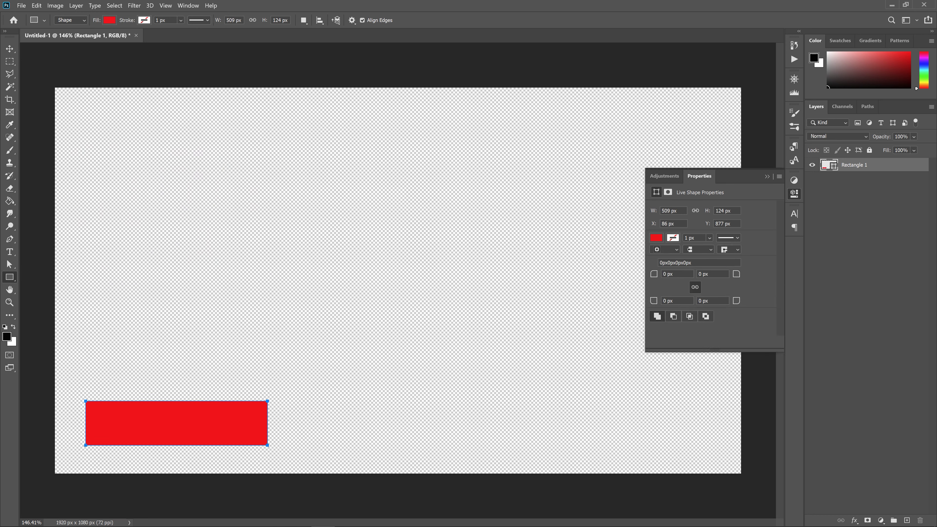
# Step: Round the rectangle's corners to a 20 px radius
pyautogui.write('20')
pyautogui.press('Return')
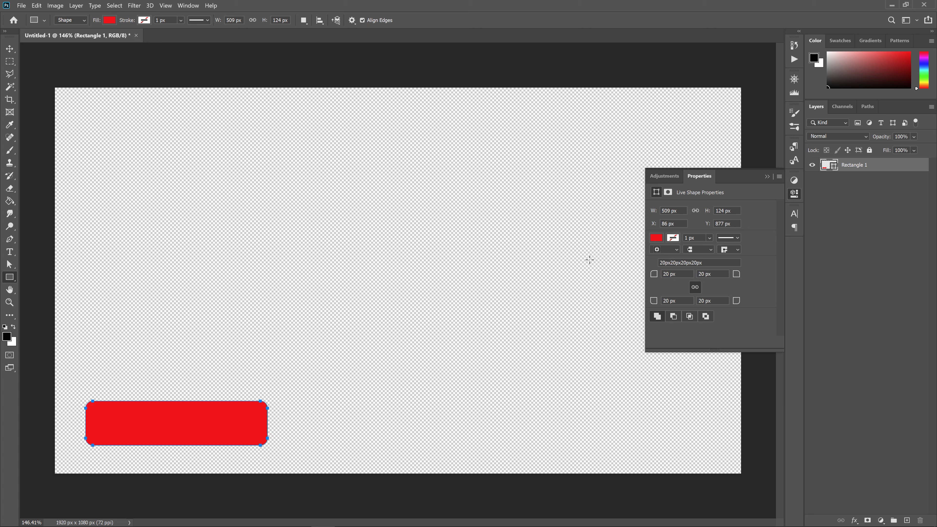
pyautogui.click(767, 177)
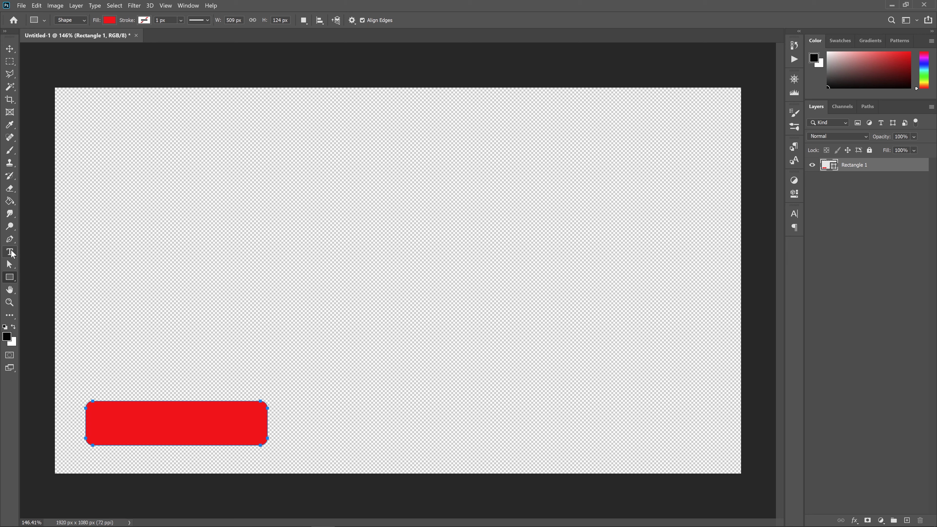
# Step: Add a SUBSCRIBE text layer and set its size to 75 pt
pyautogui.click(9, 251)
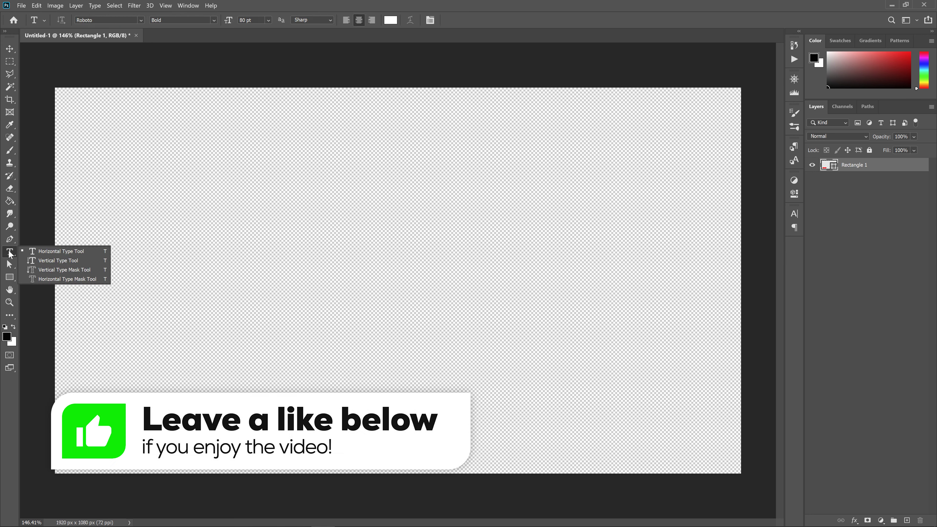
pyautogui.click(32, 252)
pyautogui.click(269, 255)
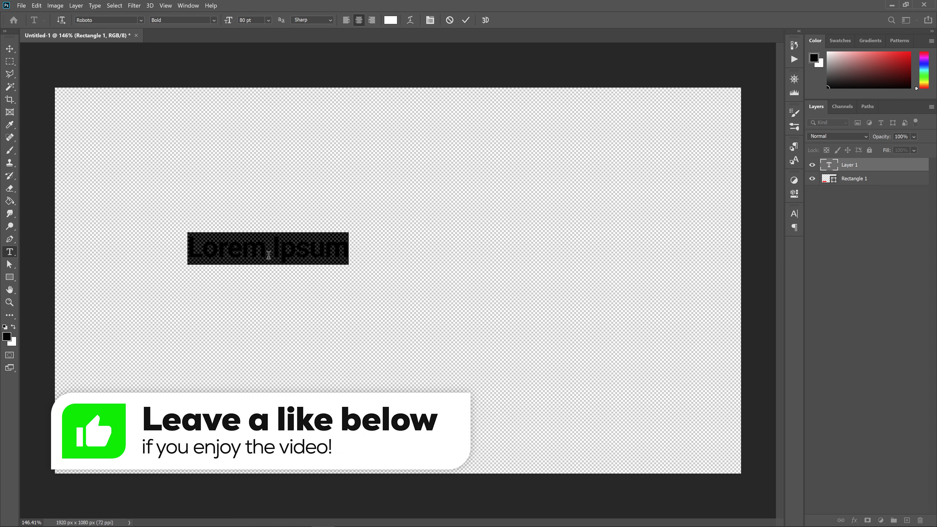
pyautogui.write('SUBSCRIBE')
pyautogui.hotkey('ctrl', 'a')
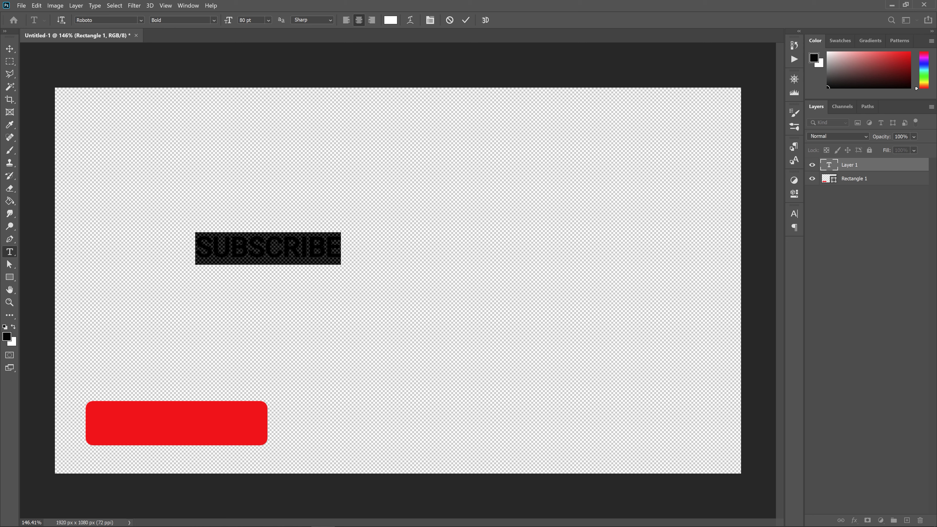
pyautogui.click(247, 20)
pyautogui.write('75')
pyautogui.press('Return')
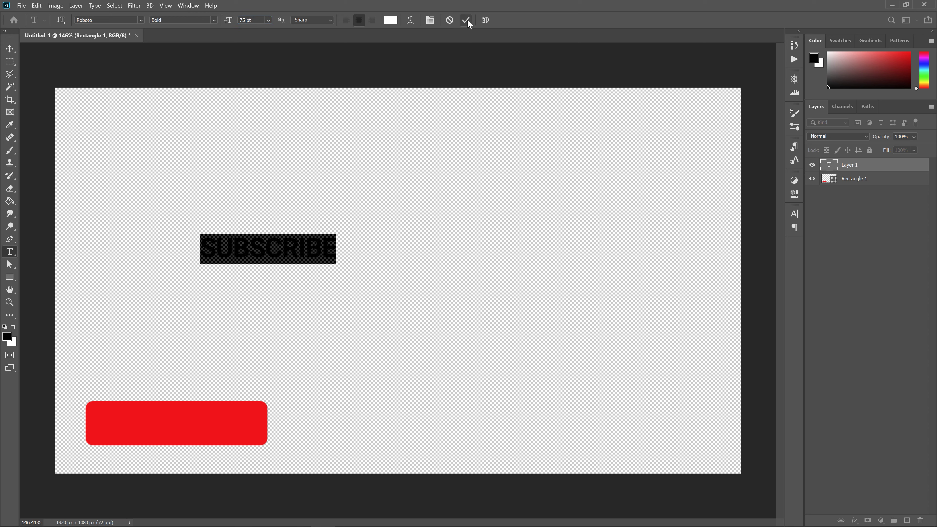
pyautogui.click(466, 20)
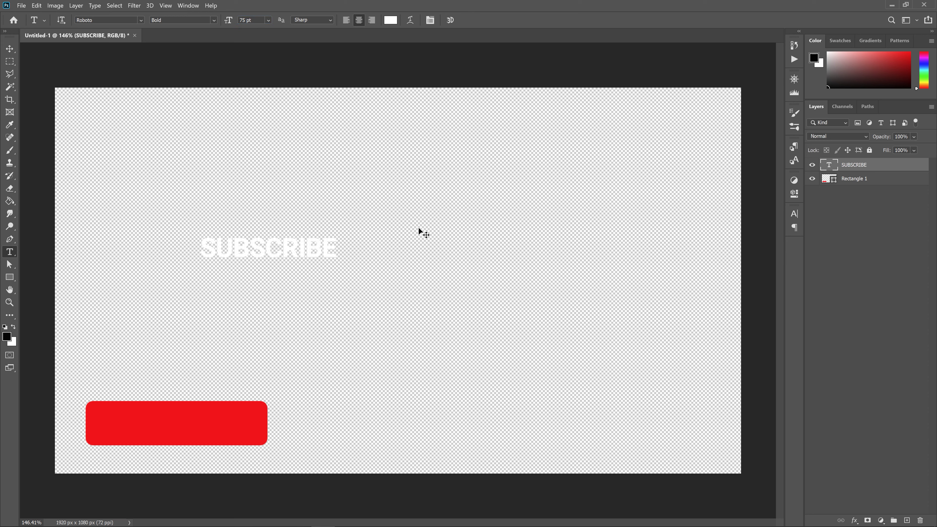
# Step: Move the SUBSCRIBE text onto the red rectangle with Free Transform
pyautogui.hotkey('ctrl', 't')
pyautogui.moveTo(311, 246); pyautogui.dragTo(220, 426)
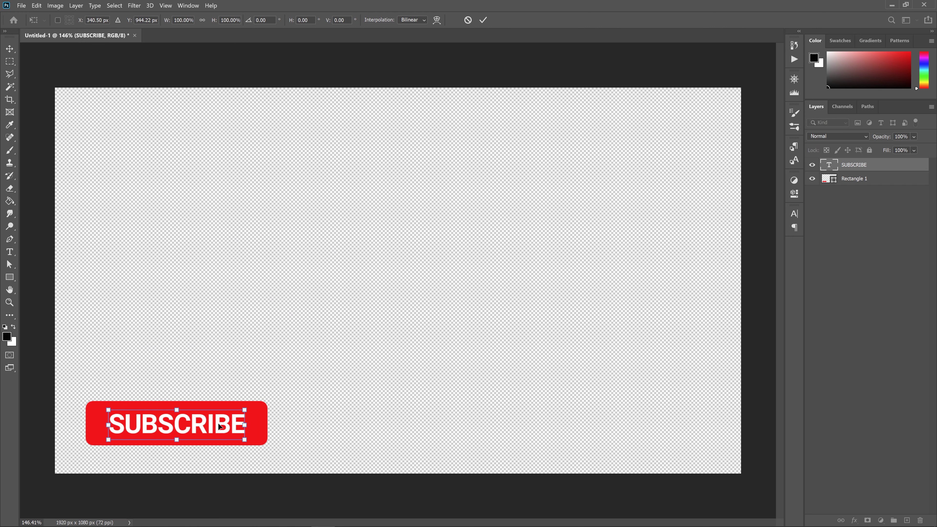
pyautogui.press('Return')
pyautogui.hotkey('ctrl', 't')
pyautogui.press('Return')
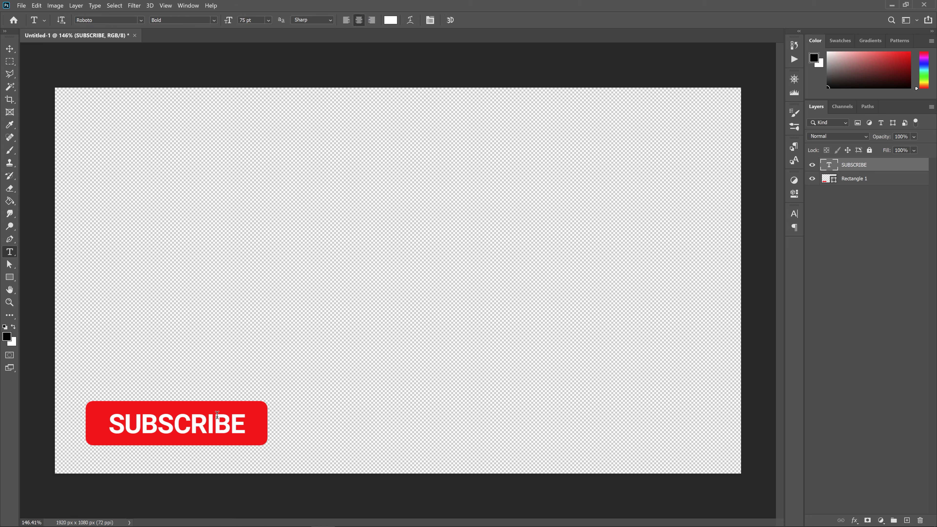
# Step: Draw a large rounded rectangle around the red button with white fill and 30 px corners
pyautogui.moveTo(10, 276); pyautogui.dragTo(37, 294)
pyautogui.click(37, 289)
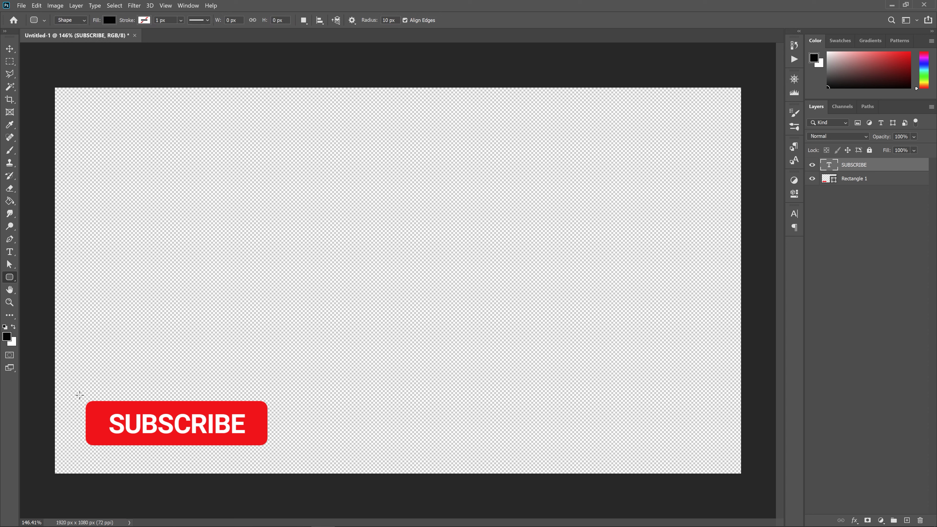
pyautogui.moveTo(77, 395); pyautogui.dragTo(362, 451)
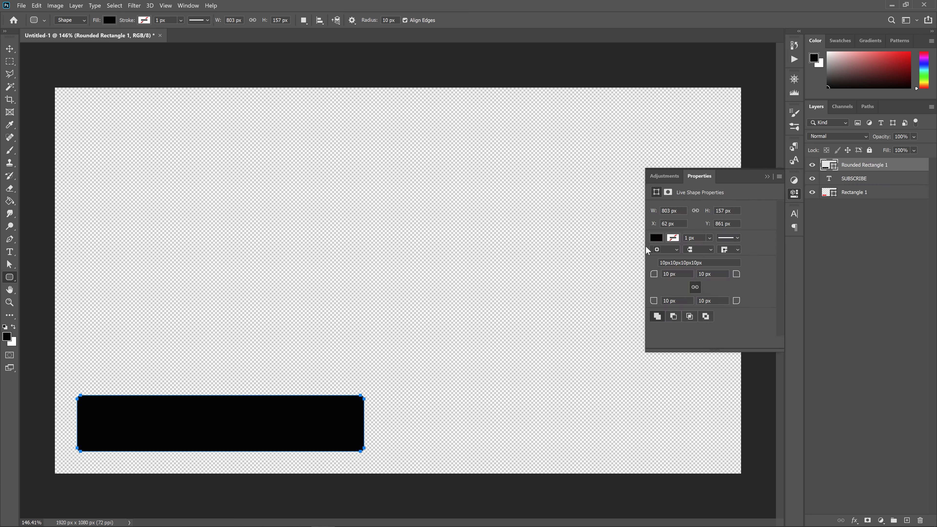
pyautogui.click(656, 239)
pyautogui.click(778, 260)
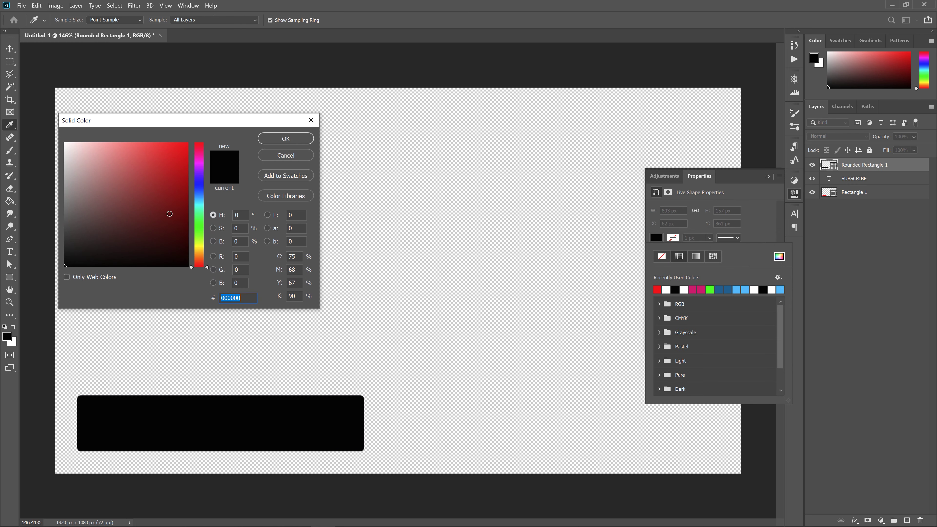
pyautogui.click(324, 141)
pyautogui.click(286, 139)
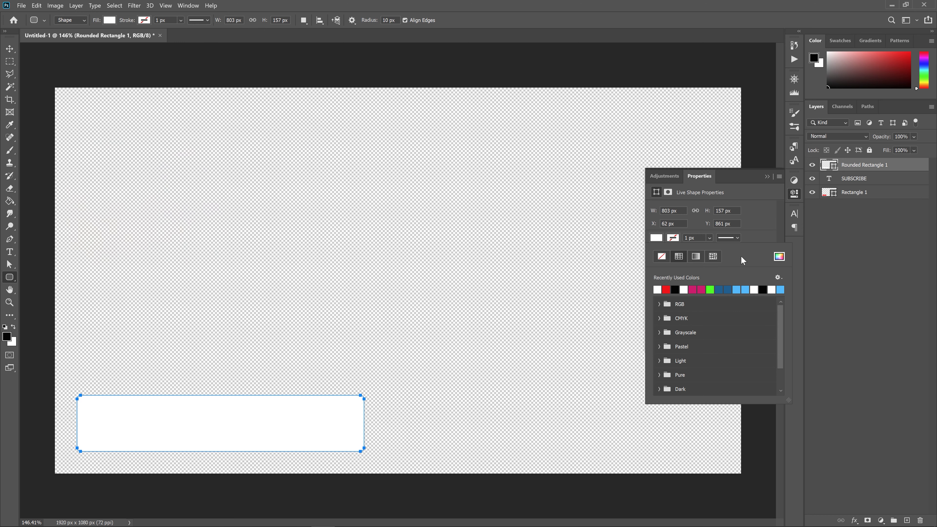
pyautogui.click(750, 232)
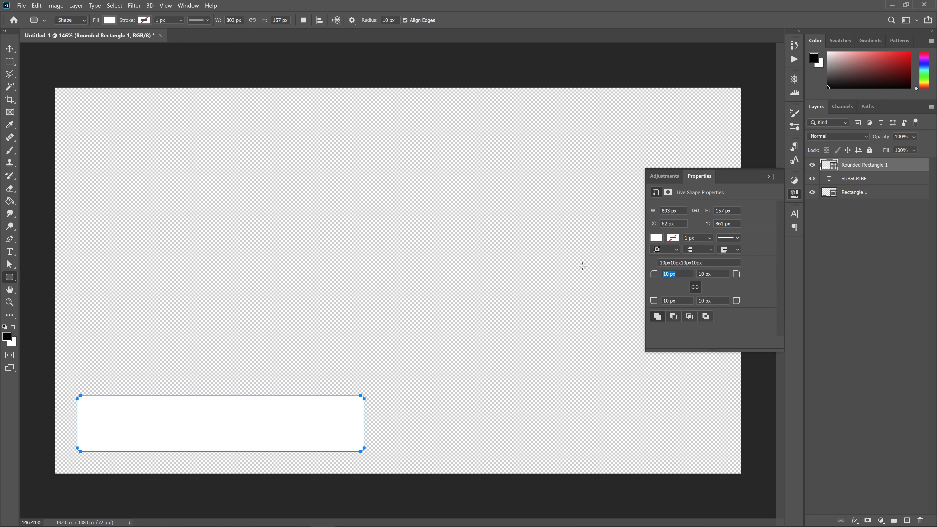
pyautogui.press('Return')
pyautogui.click(768, 177)
# Step: Move the white rectangle's layer beneath Rectangle 1 and nudge it 5 px right
pyautogui.moveTo(864, 165); pyautogui.dragTo(882, 214)
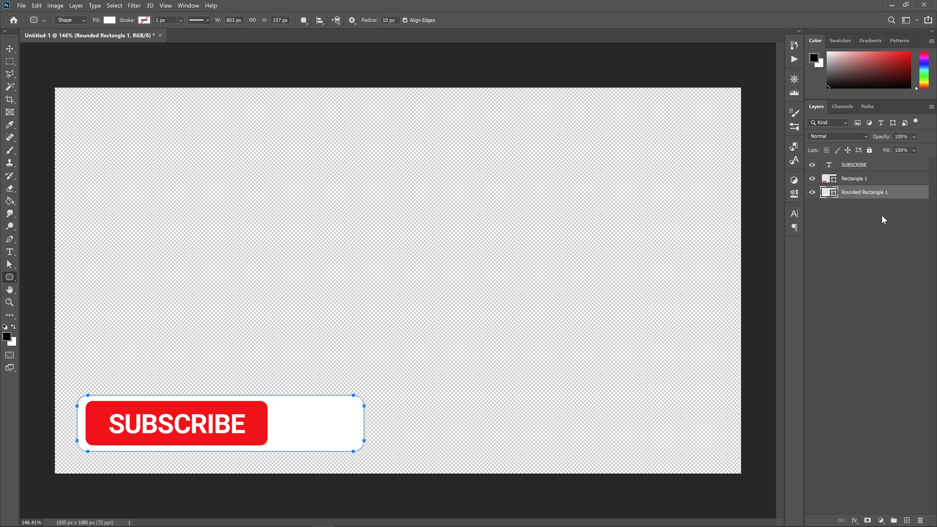
pyautogui.hotkey('ctrl', 't')
pyautogui.press('Right')
pyautogui.press('Right')
pyautogui.press('Right')
pyautogui.press('Right')
pyautogui.press('Right')
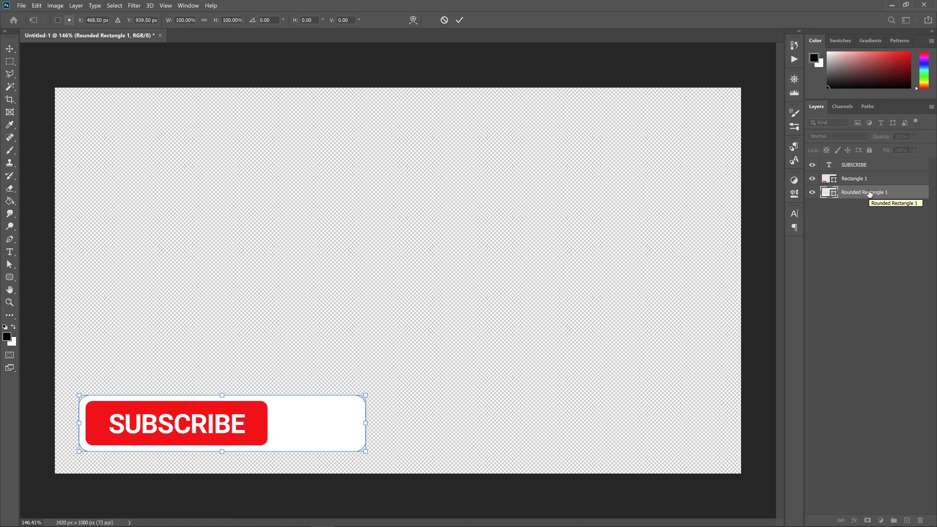
pyautogui.press('Return')
pyautogui.click(883, 230)
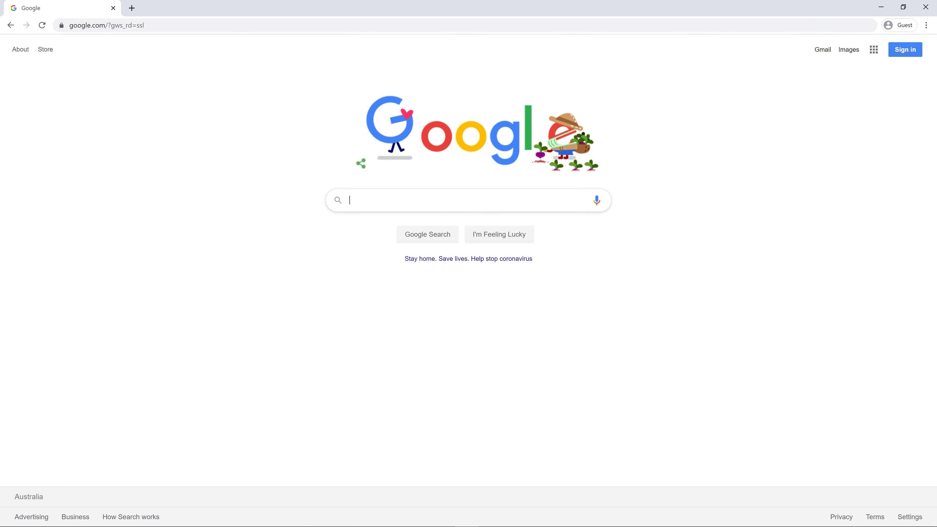
# Step: Search Google Images for 'bell icon' and preview the grey ringing bell from github
pyautogui.write('bell ico')
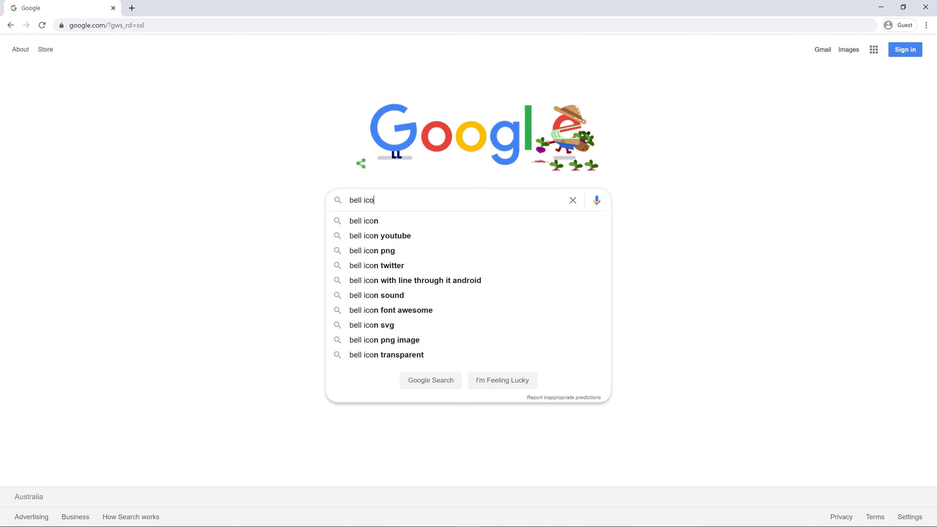
pyautogui.write('n')
pyautogui.press('Return')
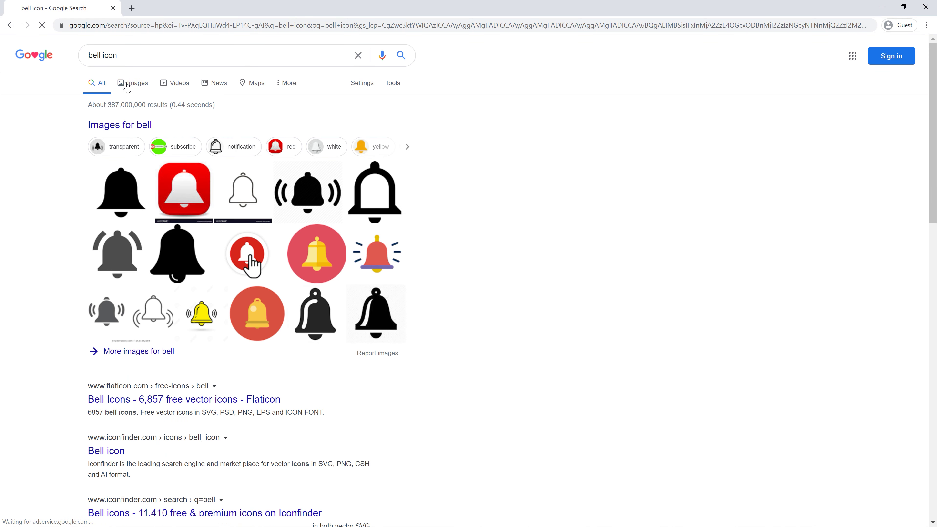
pyautogui.click(128, 85)
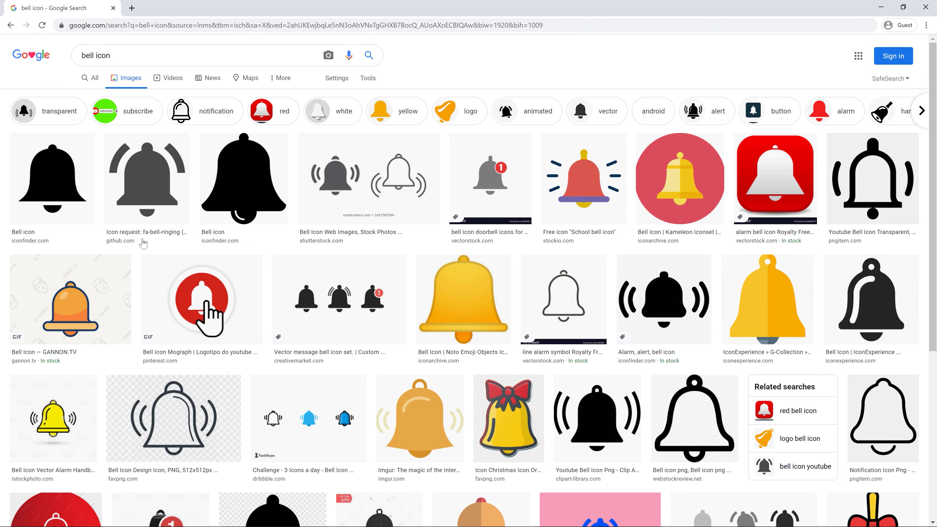
pyautogui.click(148, 201)
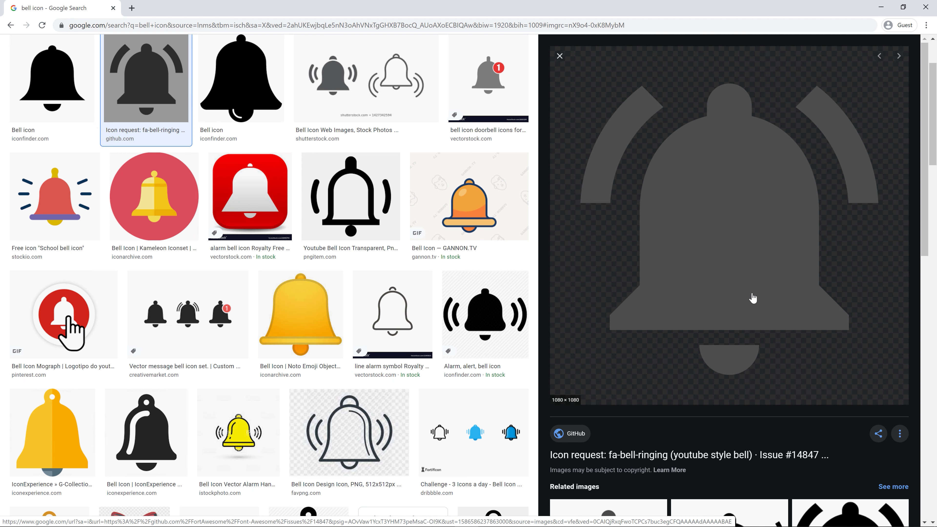
# Step: Save the bell image as bell.png, overwriting the existing file
pyautogui.rightClick(679, 219)
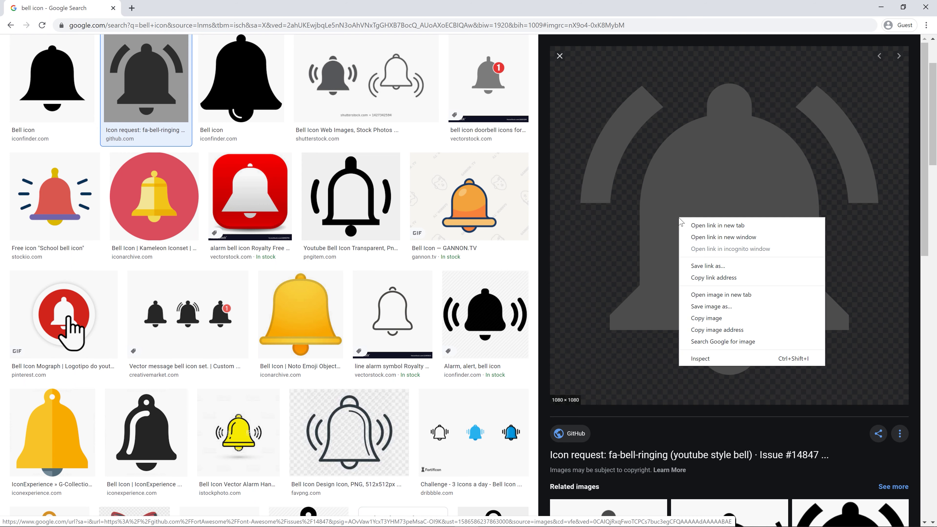
pyautogui.click(712, 306)
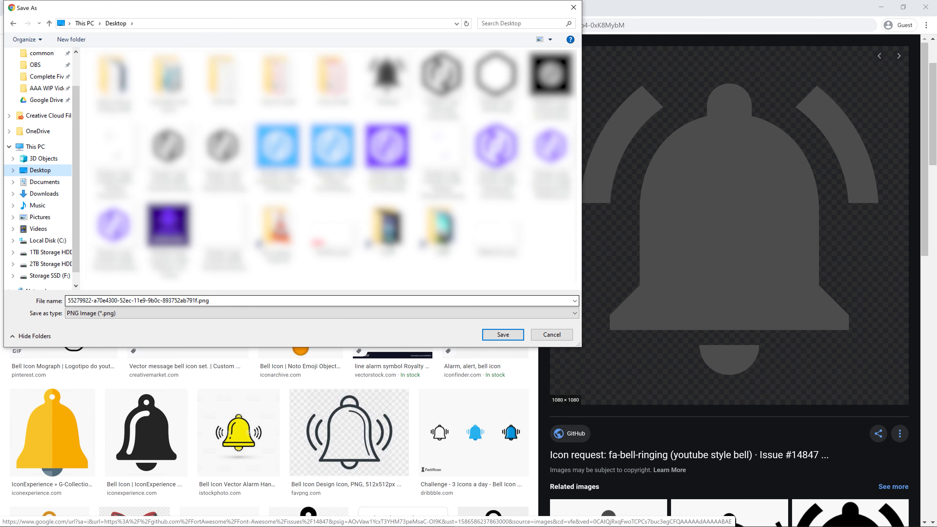
pyautogui.write('bell')
pyautogui.press('Return')
pyautogui.click(501, 275)
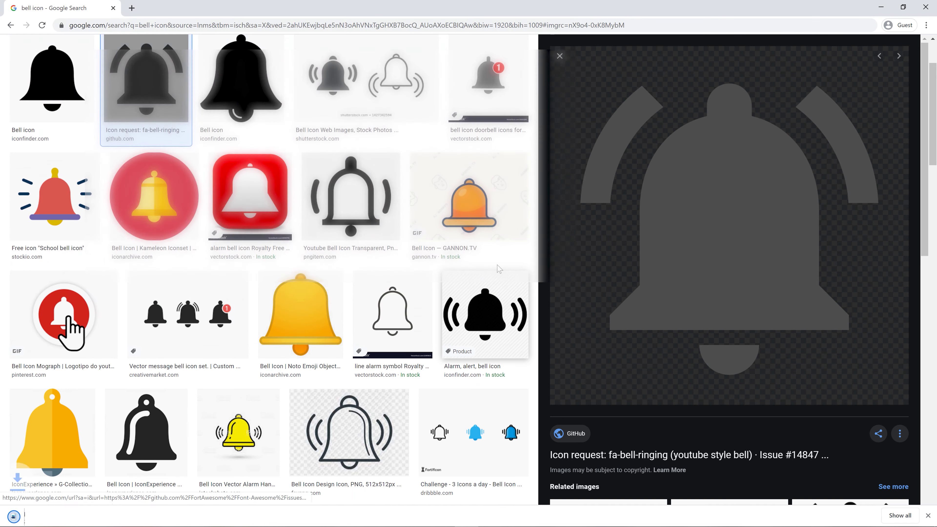
pyautogui.moveTo(48, 521); pyautogui.dragTo(274, 495)
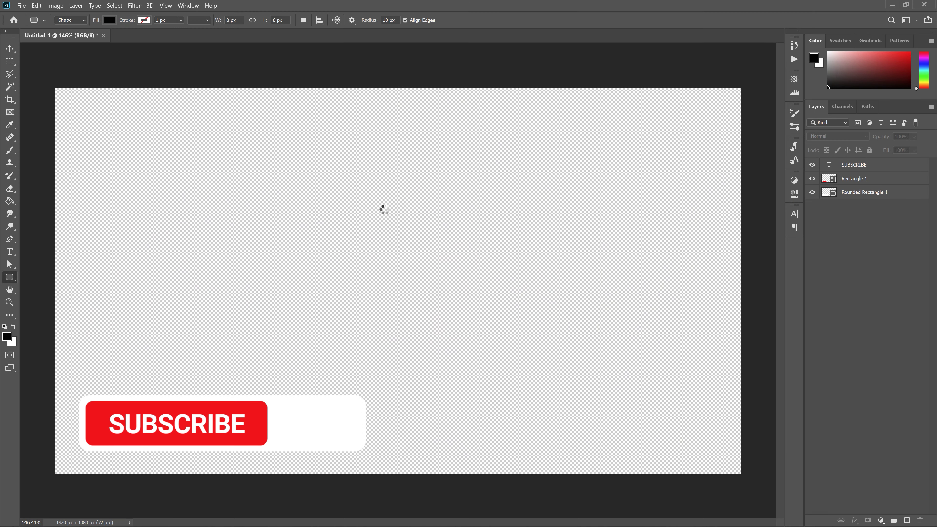
# Step: Scale and position the bell icon inside the white button, right of SUBSCRIBE
pyautogui.moveTo(401, 279); pyautogui.dragTo(254, 429)
pyautogui.moveTo(308, 480); pyautogui.dragTo(273, 456)
pyautogui.moveTo(258, 422); pyautogui.dragTo(326, 422)
pyautogui.press('Return')
pyautogui.press('u')
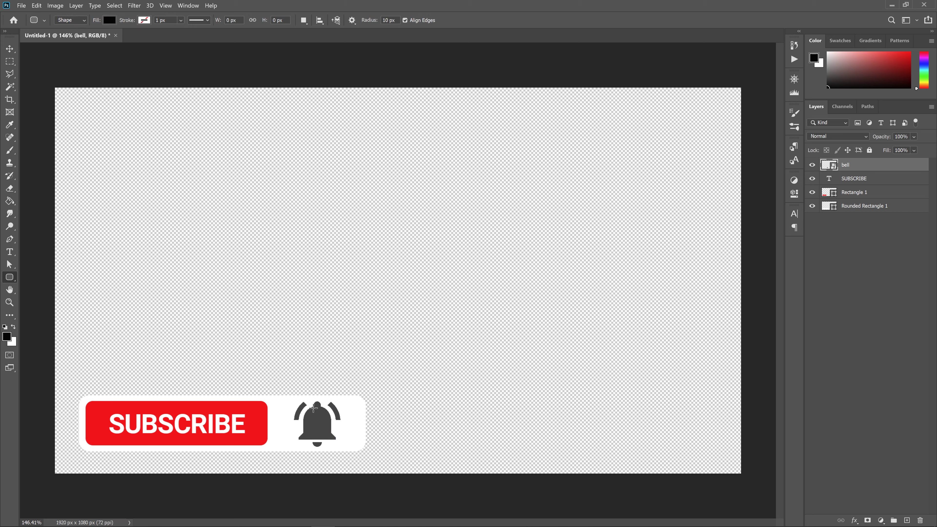
pyautogui.hotkey('ctrl', 't')
pyautogui.hotkey('shift', 'Left')
pyautogui.hotkey('shift', 'Left')
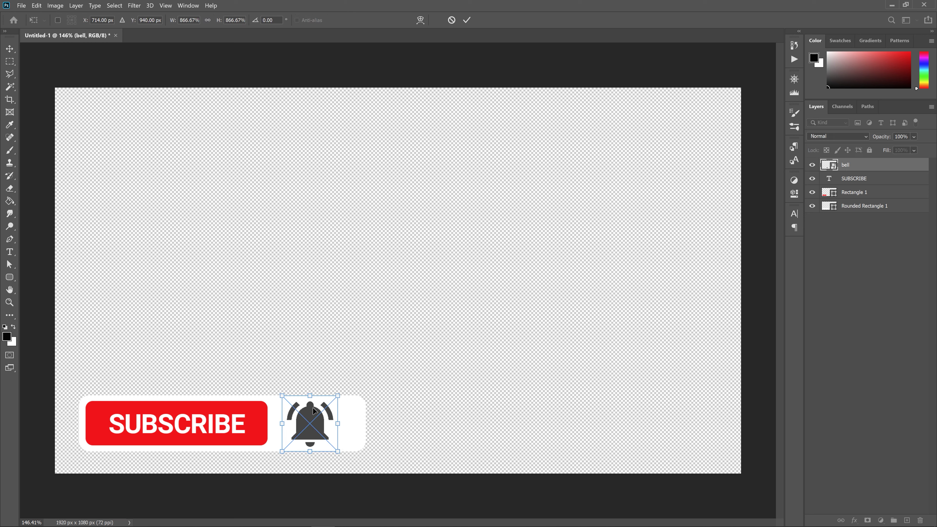
pyautogui.press('Return')
# Step: Narrow the white rounded button from its right side to 774 px
pyautogui.click(856, 207)
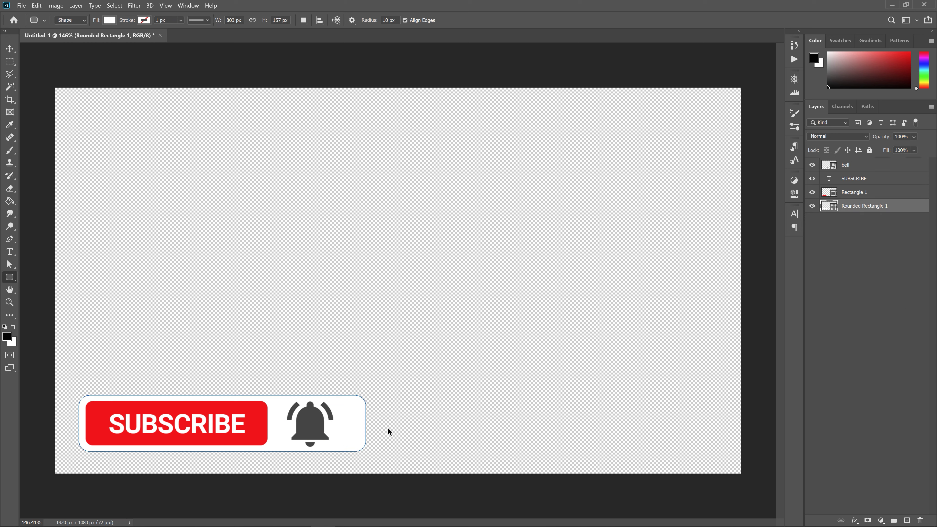
pyautogui.hotkey('ctrl', 't')
pyautogui.moveTo(367, 423); pyautogui.dragTo(357, 424)
pyautogui.press('Return')
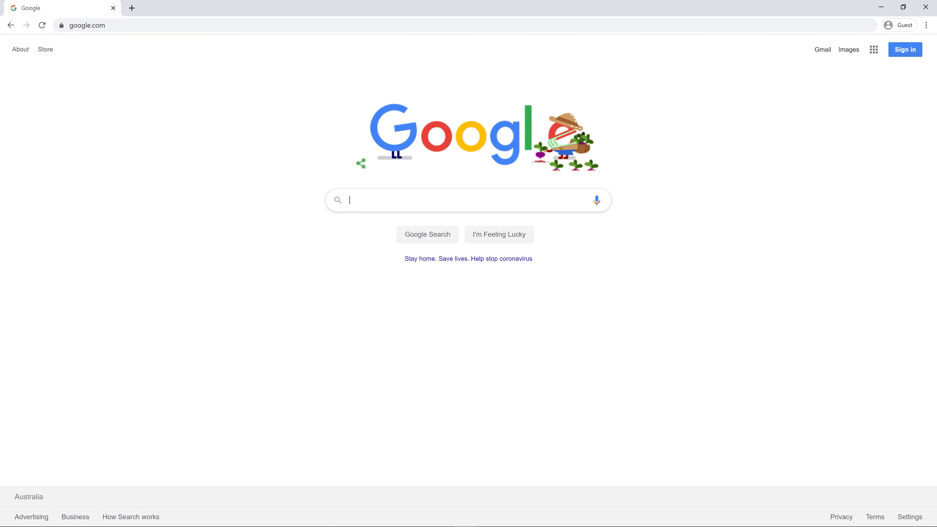
# Step: Search Google Images for 'cursor png' and open the pixelated Windows hand cursor
pyautogui.write('cursor p')
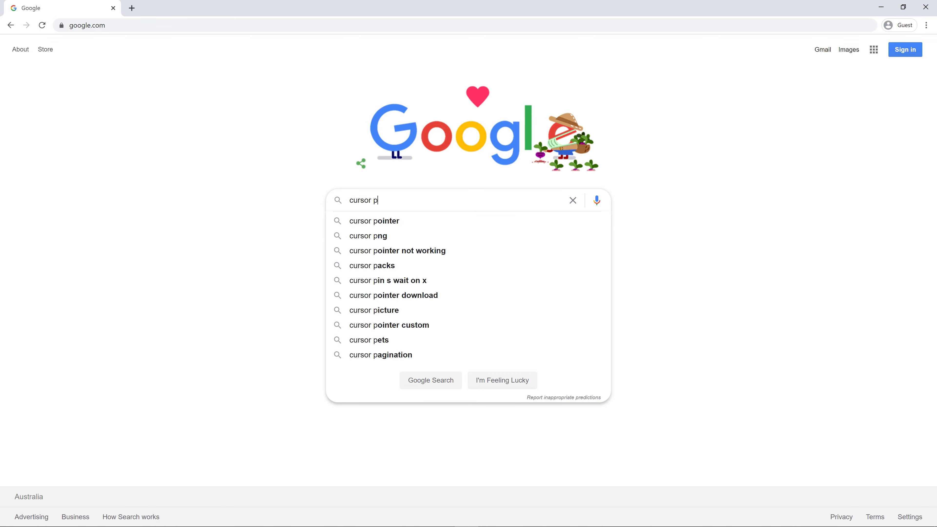
pyautogui.write('ng')
pyautogui.press('Return')
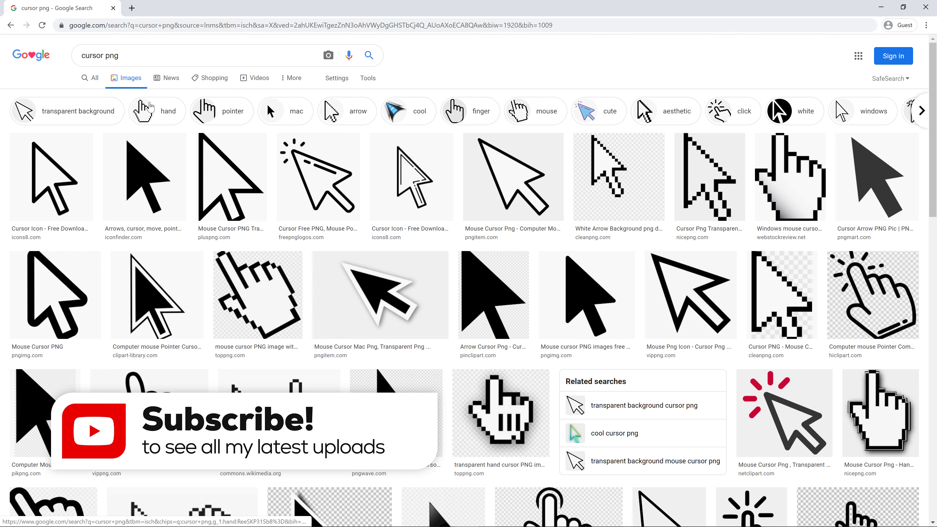
pyautogui.click(774, 193)
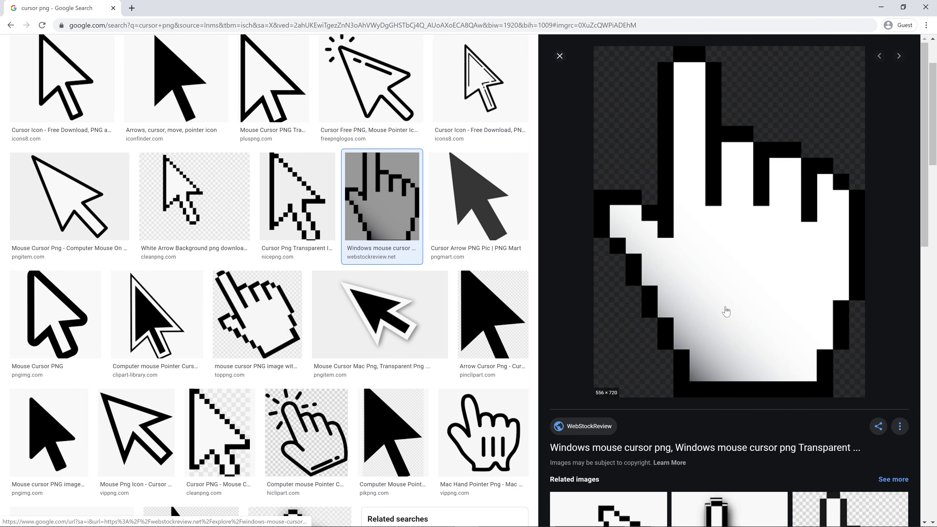
# Step: Save the hand cursor image as cursor png.png
pyautogui.rightClick(721, 286)
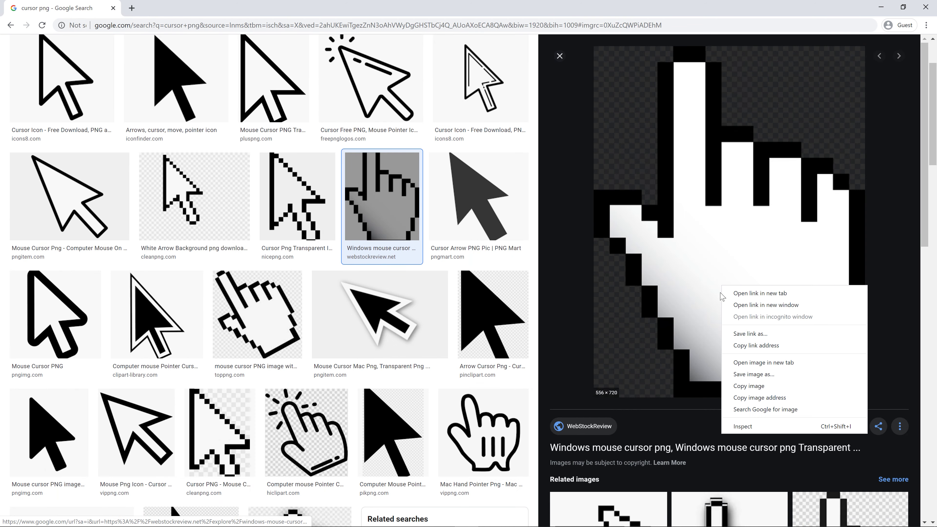
pyautogui.click(754, 374)
pyautogui.write('curso')
pyautogui.press('Return')
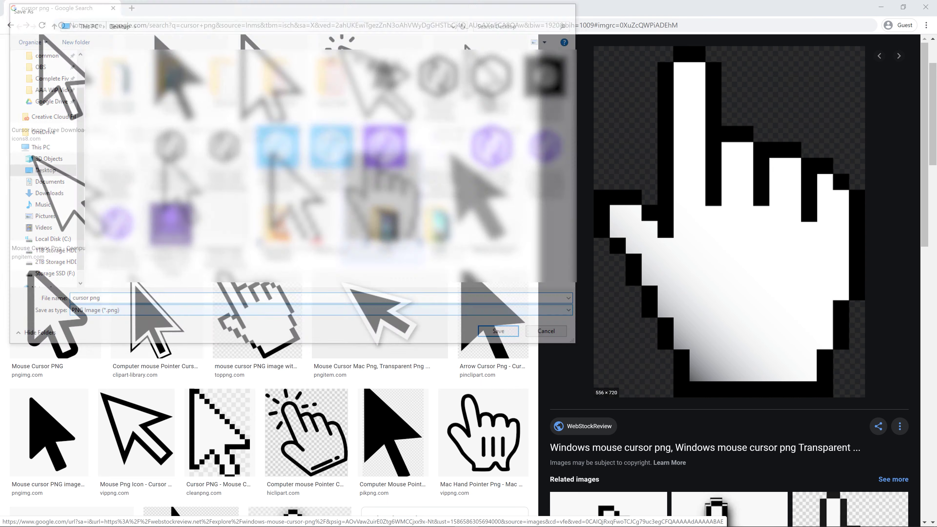
pyautogui.moveTo(100, 517); pyautogui.dragTo(307, 524)
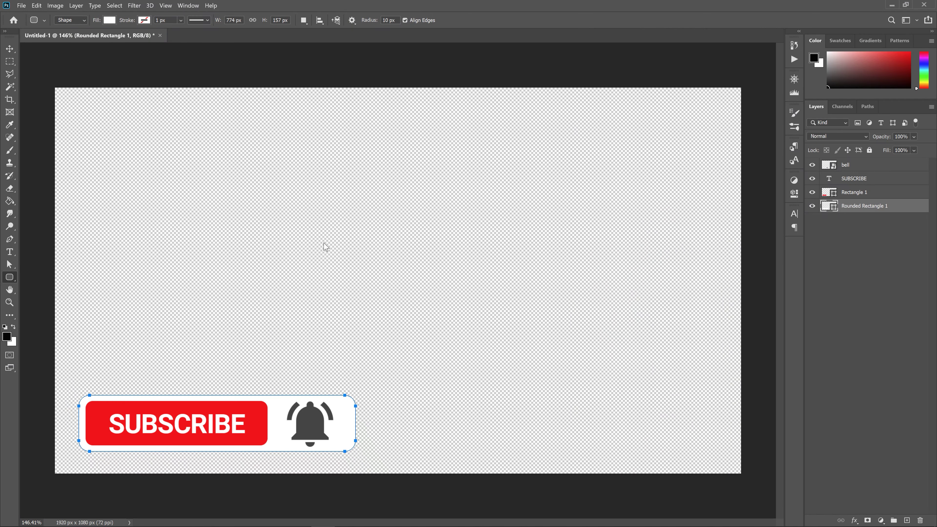
# Step: Place cursor png.png on the canvas, scaled to about 28.78%, and centre it
pyautogui.moveTo(324, 245); pyautogui.dragTo(360, 254)
pyautogui.moveTo(434, 261); pyautogui.dragTo(445, 254)
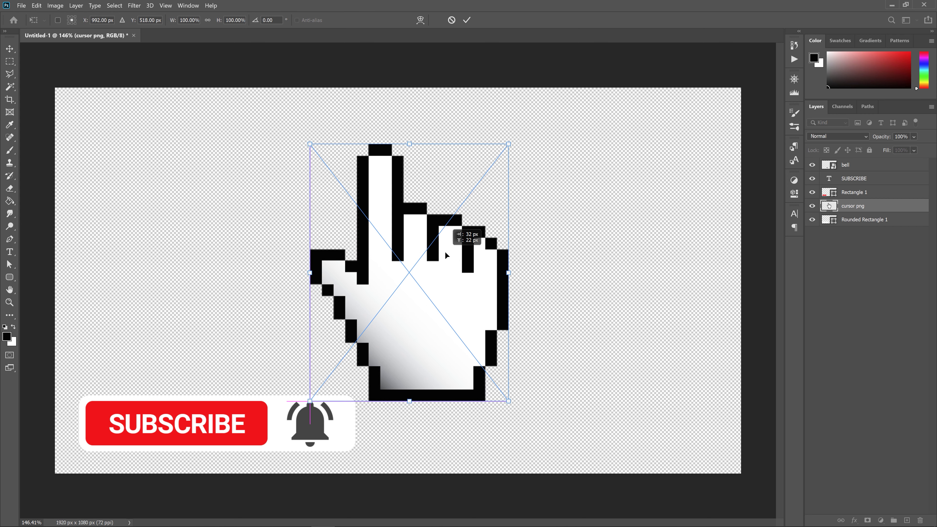
pyautogui.moveTo(510, 142); pyautogui.dragTo(417, 270)
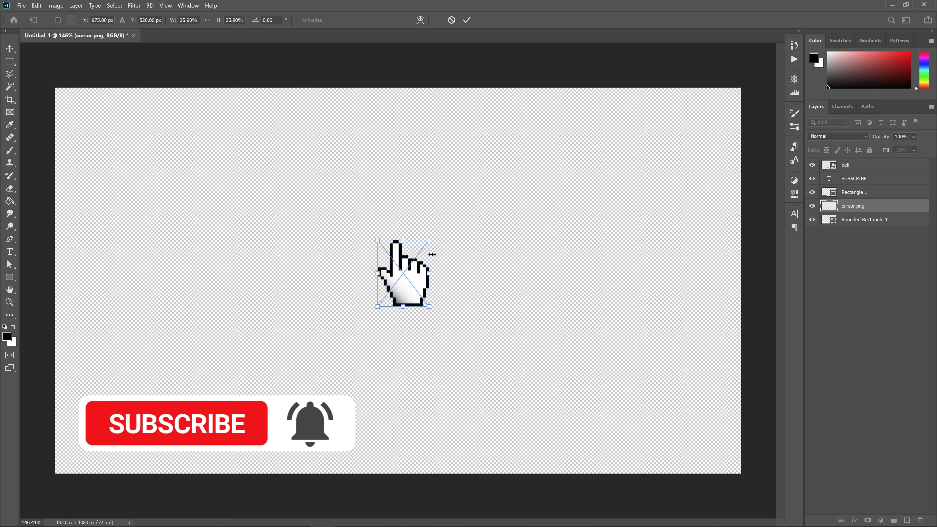
pyautogui.moveTo(432, 238); pyautogui.dragTo(440, 233)
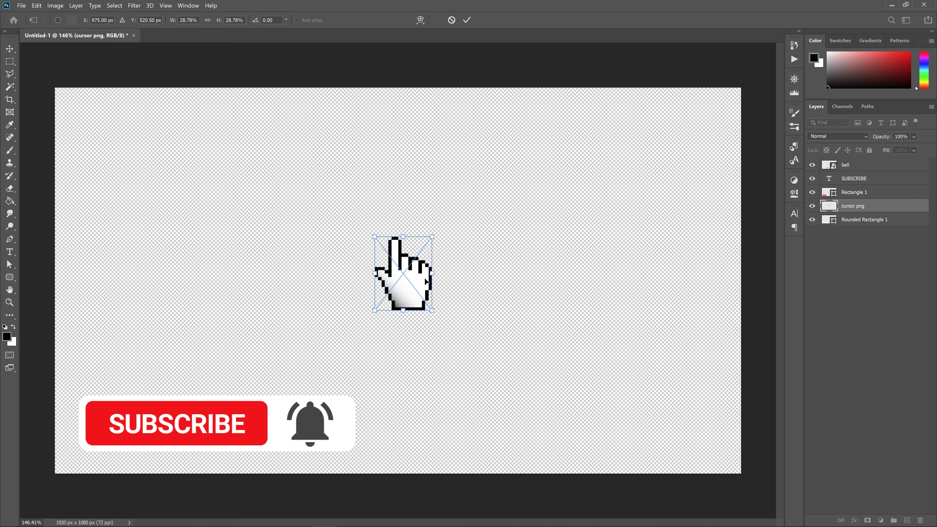
pyautogui.click(467, 20)
pyautogui.moveTo(408, 286); pyautogui.dragTo(408, 294)
# Step: Commit the cursor transform and hide every layer except Rounded Rectangle 1
pyautogui.click(466, 20)
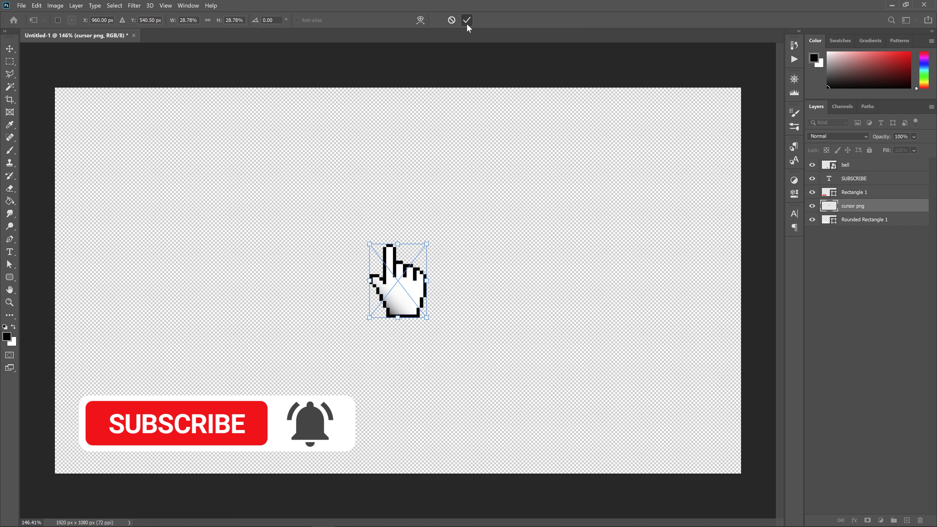
pyautogui.press('u')
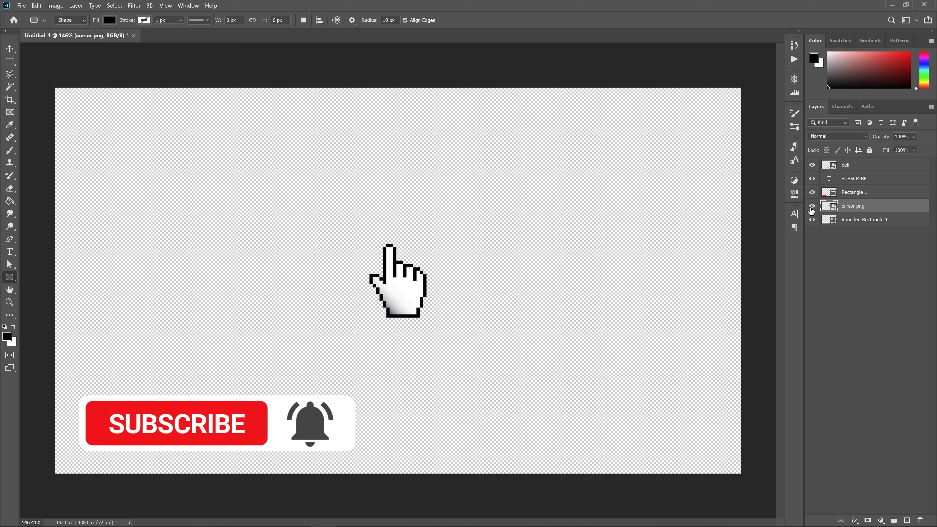
pyautogui.moveTo(814, 205); pyautogui.dragTo(814, 170)
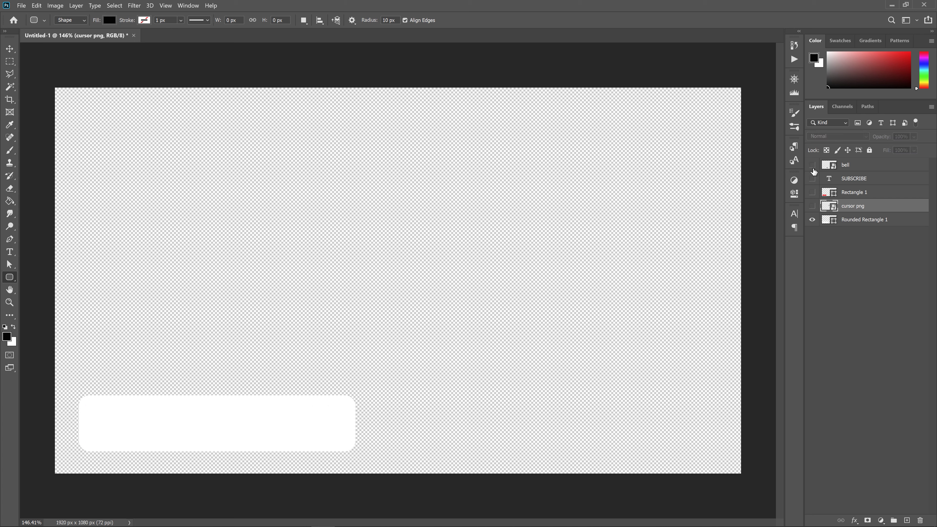
# Step: Save the white box alone as a White Box PNG, then show only the cursor layer
pyautogui.click(19, 5)
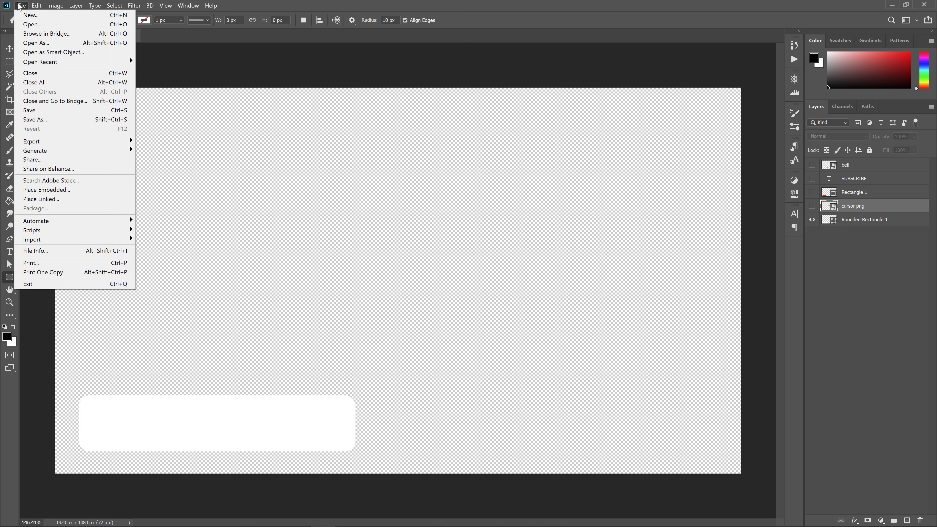
pyautogui.click(67, 134)
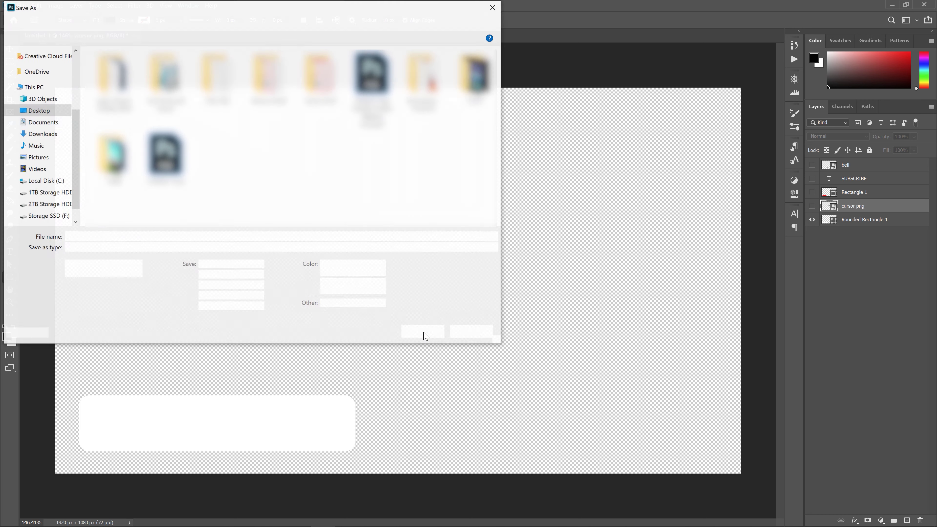
pyautogui.click(162, 248)
pyautogui.click(162, 248)
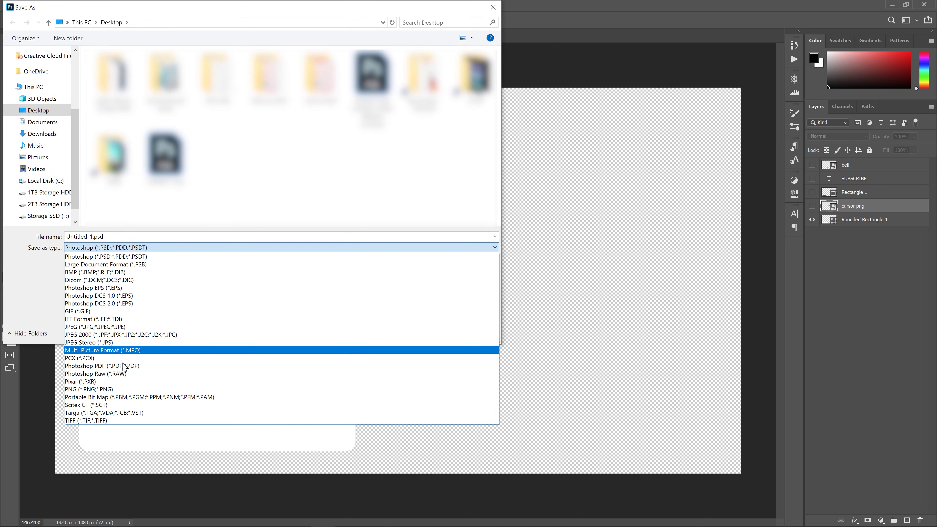
pyautogui.click(119, 384)
pyautogui.hotkey('shift', 'Tab')
pyautogui.write('White But')
pyautogui.press('Return')
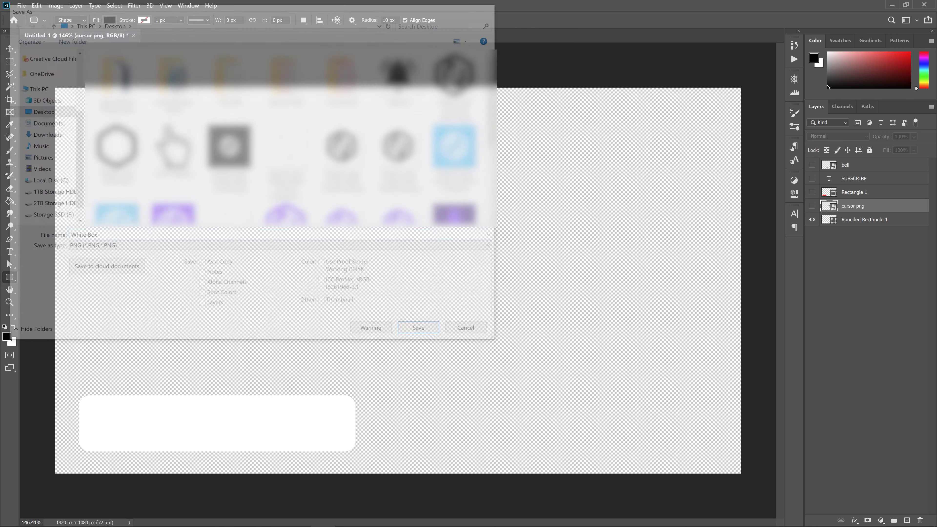
pyautogui.click(432, 113)
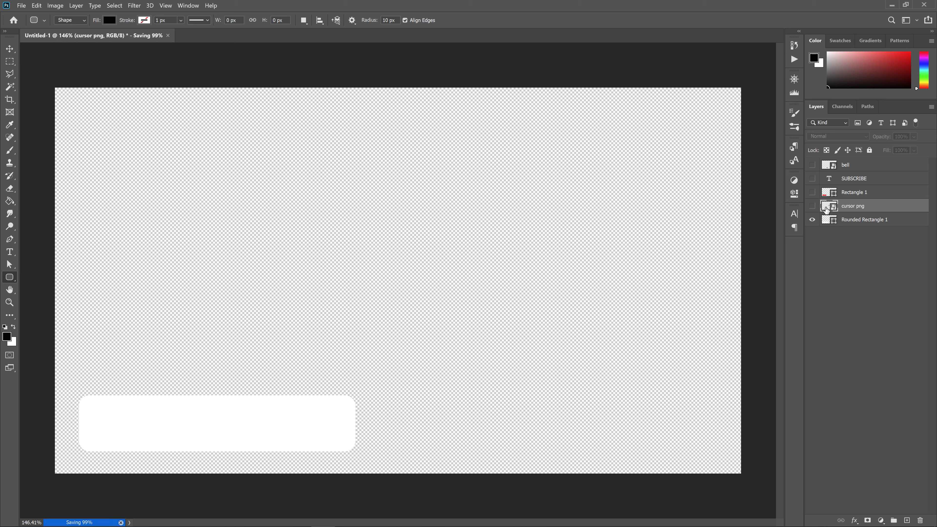
pyautogui.click(813, 206)
pyautogui.click(813, 220)
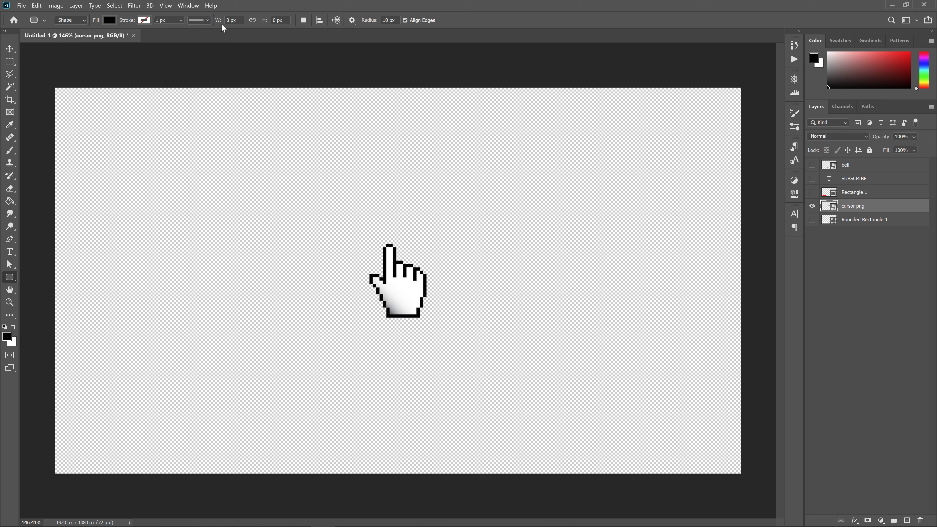
# Step: Save the cursor-only image as a PNG named Cursor
pyautogui.click(21, 6)
pyautogui.click(72, 121)
pyautogui.click(228, 248)
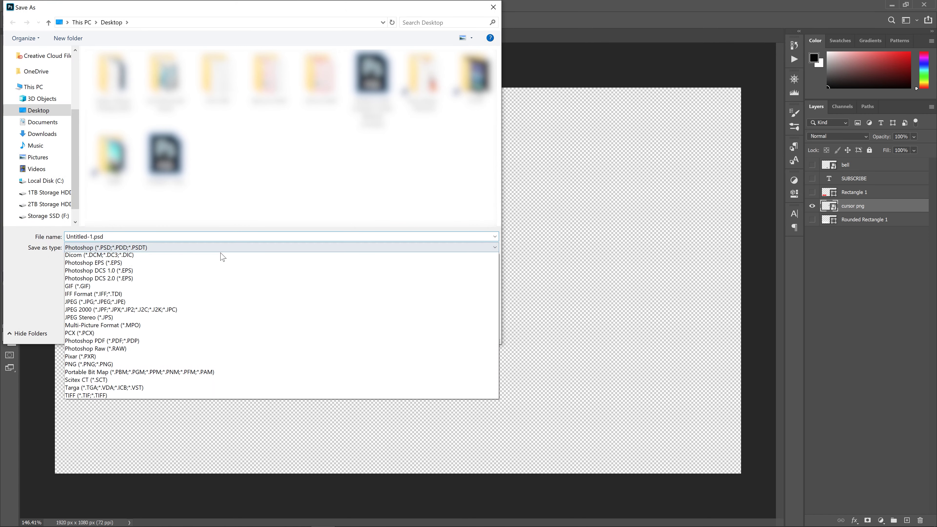
pyautogui.click(126, 389)
pyautogui.hotkey('shift', 'Tab')
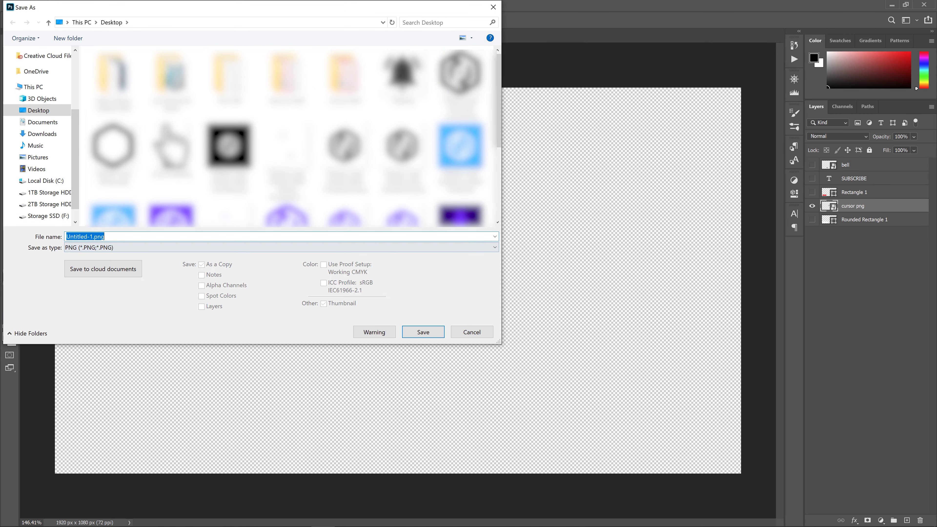
pyautogui.write('Cursor')
pyautogui.press('Return')
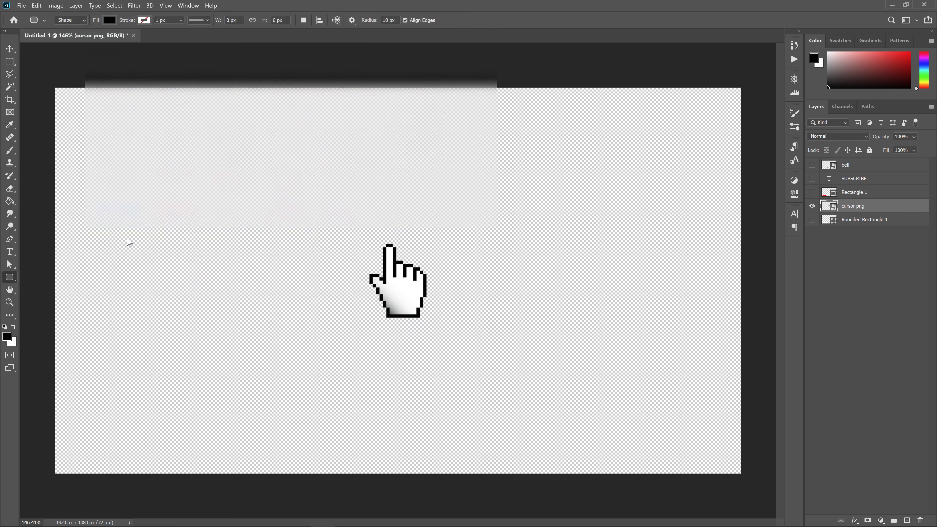
pyautogui.click(415, 114)
# Step: Show only Rectangle 1 and SUBSCRIBE, then start Save As for the red button
pyautogui.click(813, 205)
pyautogui.click(813, 192)
pyautogui.click(812, 178)
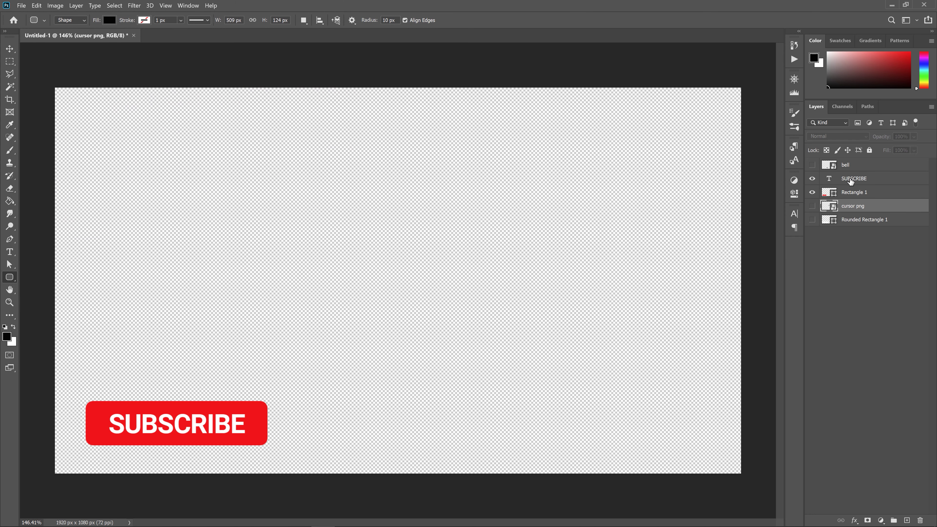
pyautogui.click(855, 181)
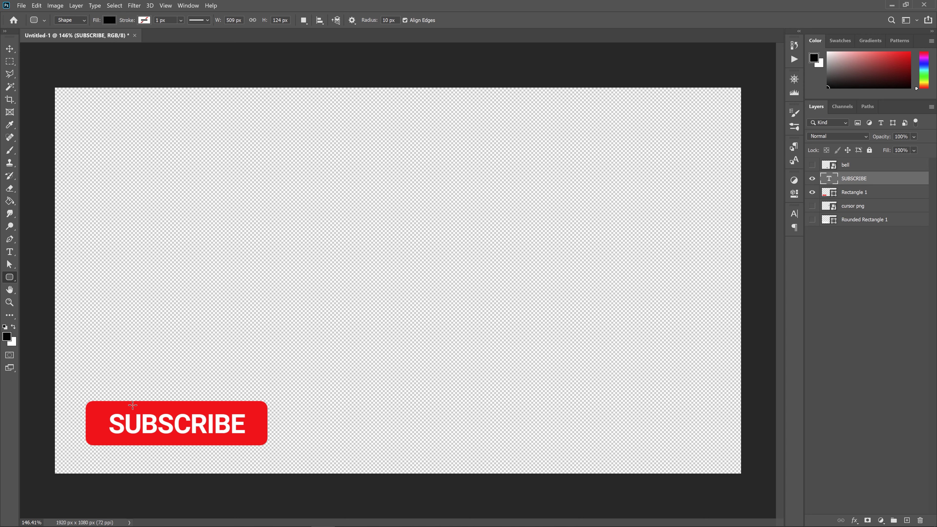
pyautogui.click(21, 6)
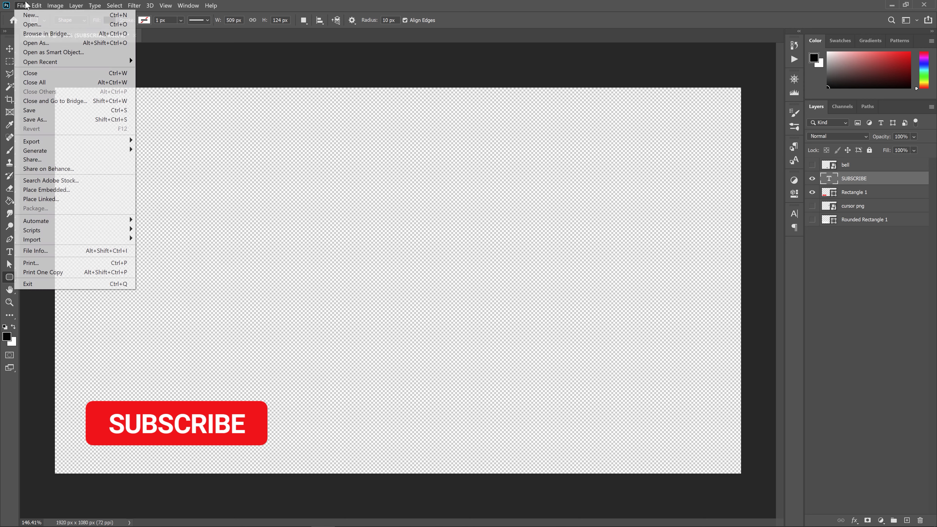
pyautogui.click(47, 122)
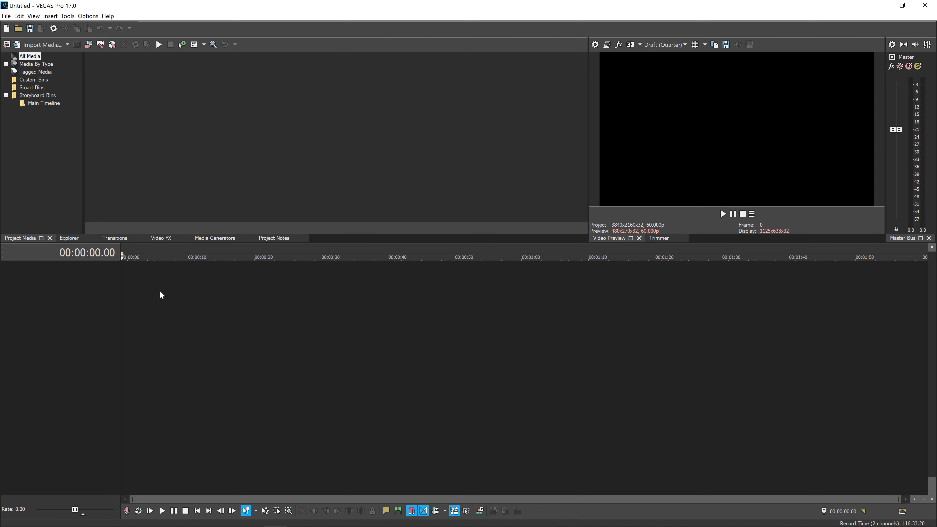
# Step: Set the project size to 1920 x 1080 in Project Properties
pyautogui.click(6, 16)
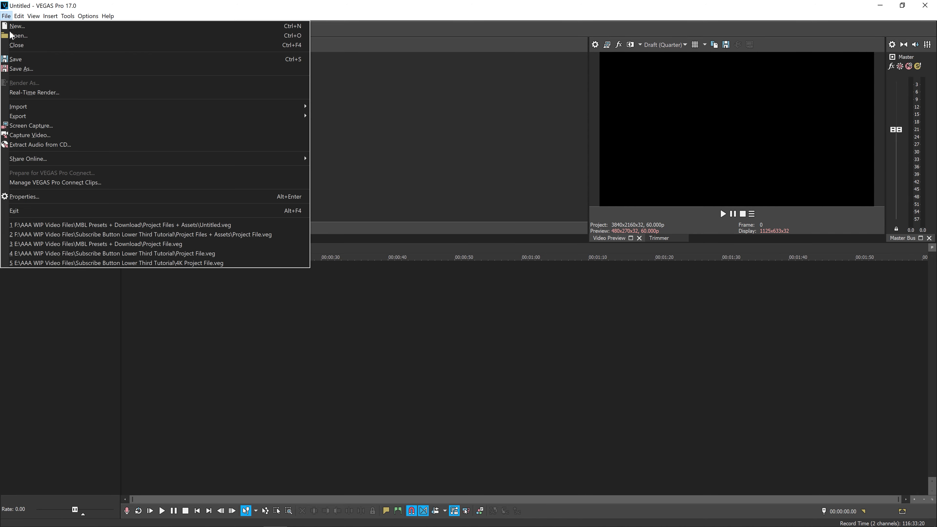
pyautogui.click(52, 198)
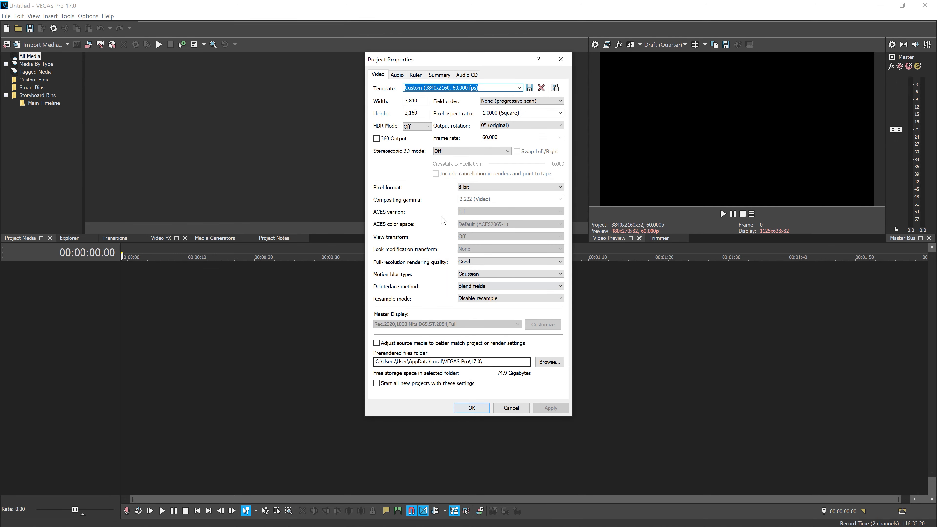
pyautogui.press('Tab')
pyautogui.write('1920')
pyautogui.press('Tab')
pyautogui.write('1080')
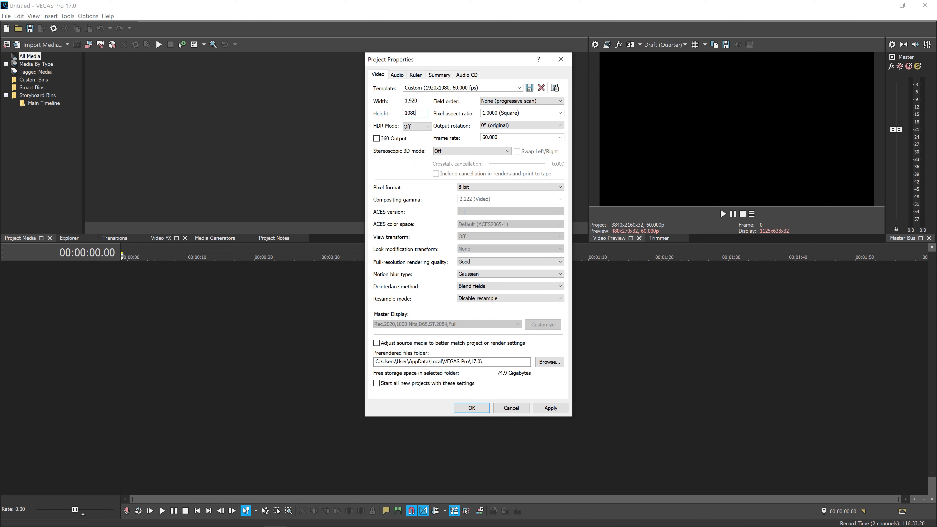
# Step: Keep 60 fps, progressive scan and disabled resampling, then apply the new project settings
pyautogui.click(524, 136)
pyautogui.click(560, 137)
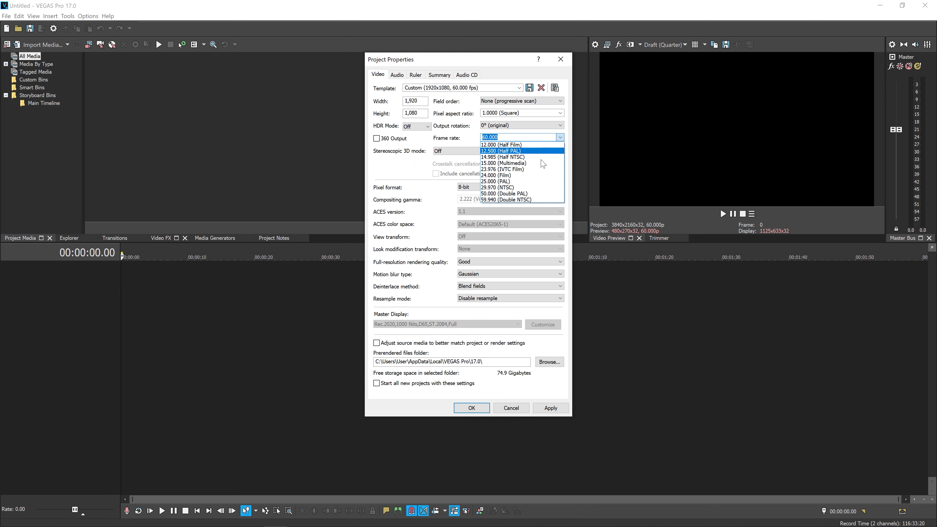
pyautogui.press('Escape')
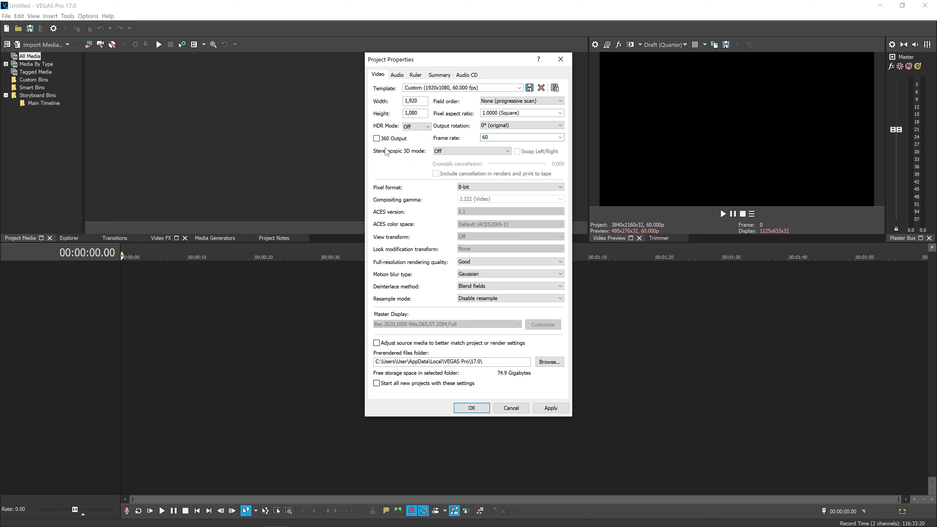
pyautogui.click(485, 102)
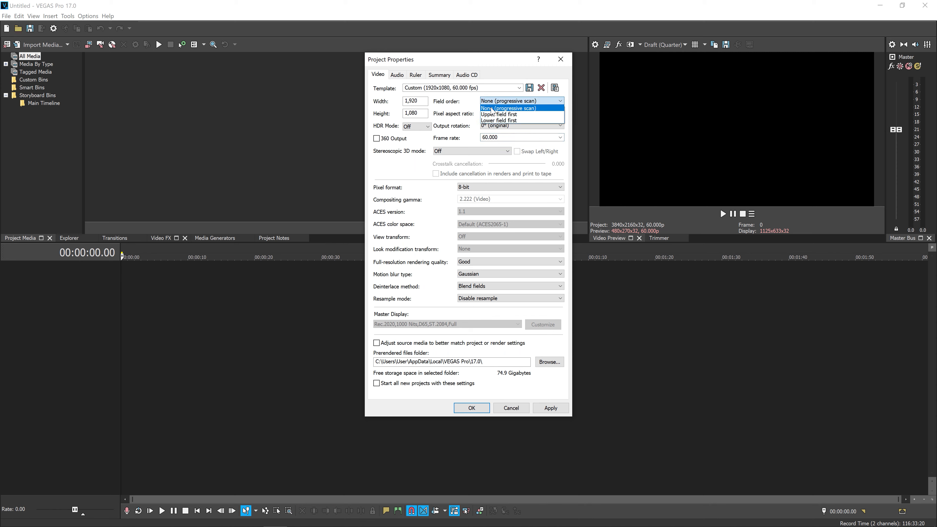
pyautogui.click(492, 108)
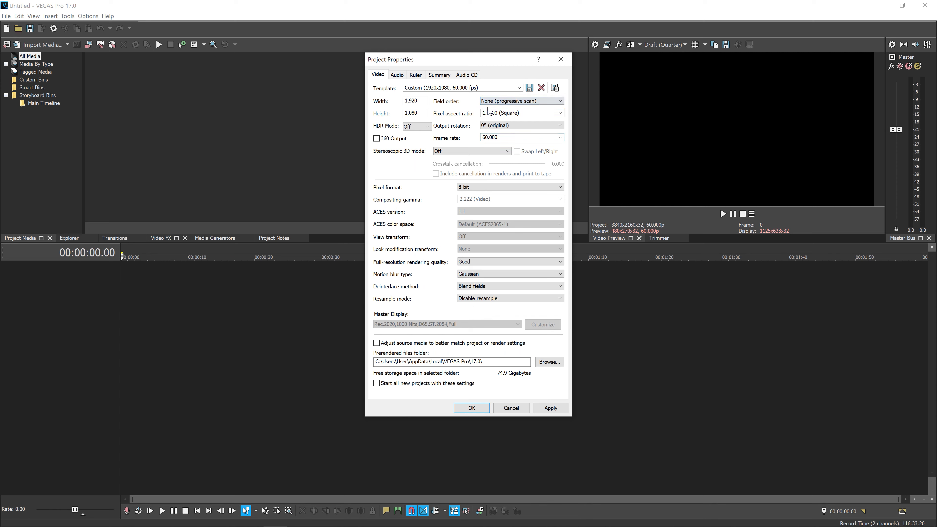
pyautogui.click(458, 299)
pyautogui.click(485, 319)
pyautogui.click(553, 409)
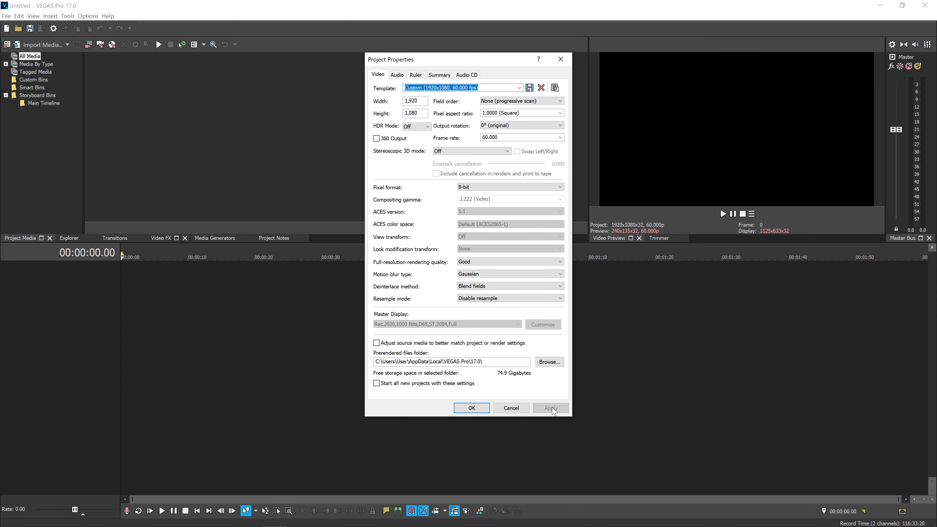
pyautogui.click(473, 408)
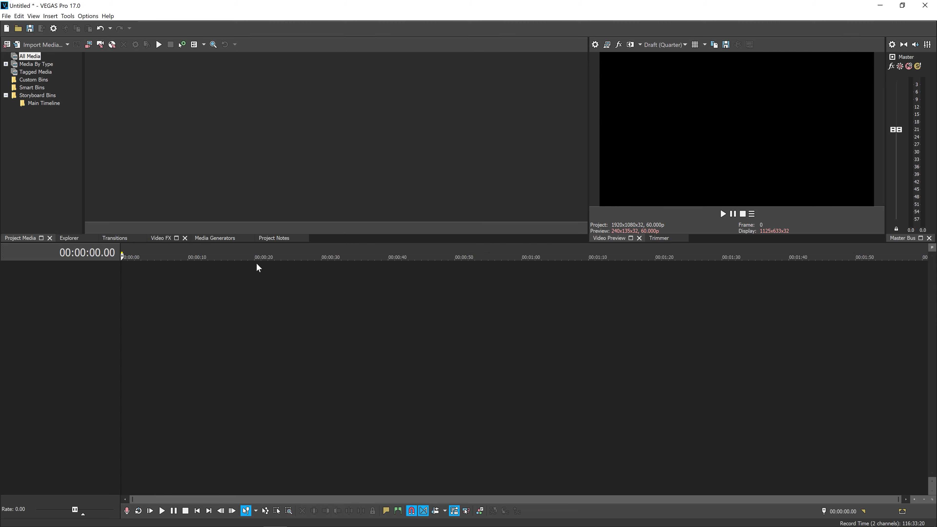
pyautogui.hotkey('alt', 'Tab')
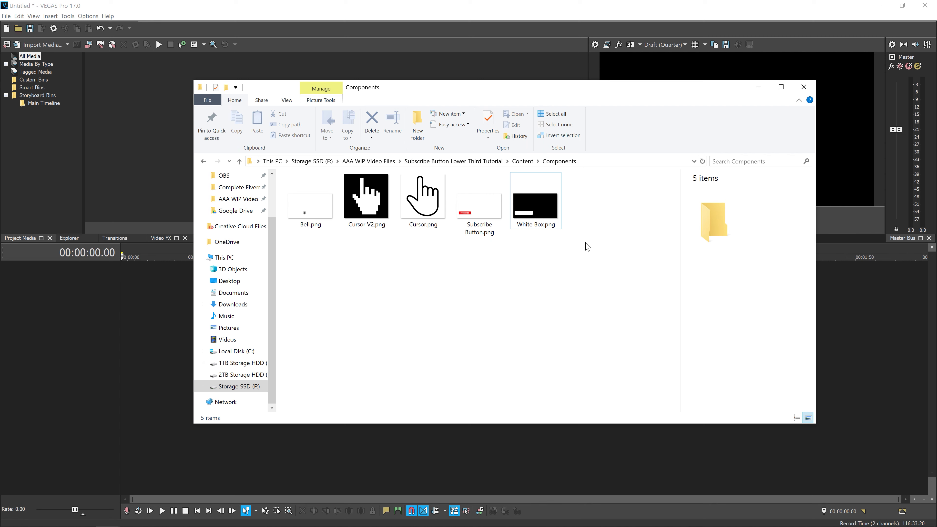
# Step: Import Bell.png, Cursor.png and Subscribe Button.png into Project Media
pyautogui.click(535, 207)
pyautogui.click(479, 211)
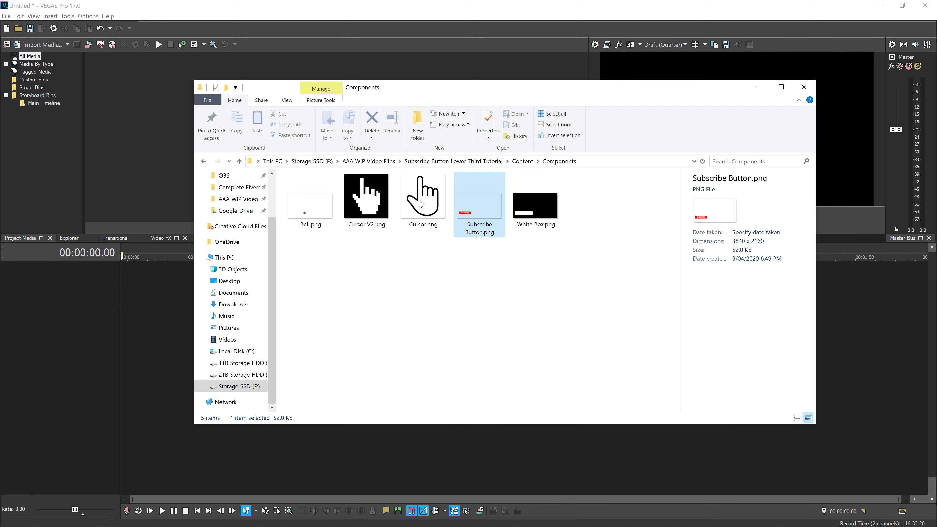
pyautogui.keyDown('ctrl'); pyautogui.click(410, 203); pyautogui.keyUp('ctrl')
pyautogui.keyDown('ctrl'); pyautogui.click(314, 213); pyautogui.keyUp('ctrl')
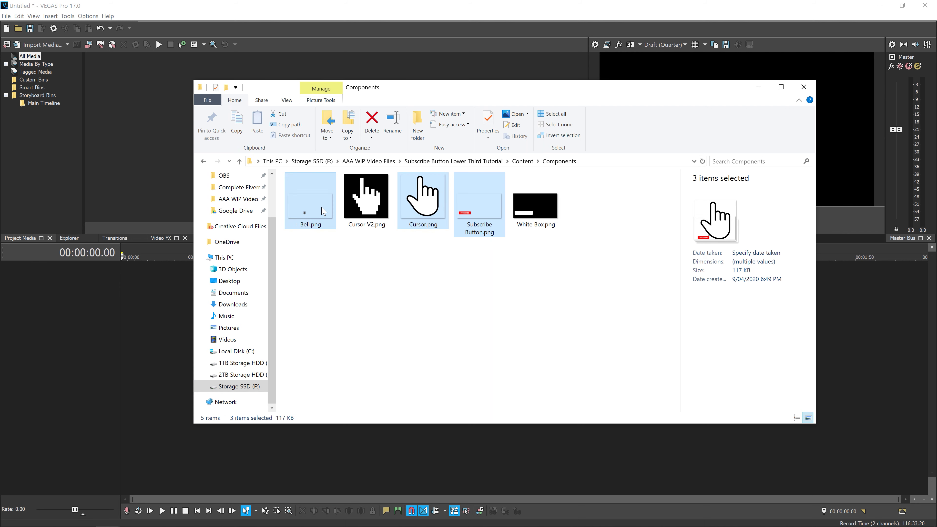
pyautogui.moveTo(139, 133); pyautogui.dragTo(122, 105)
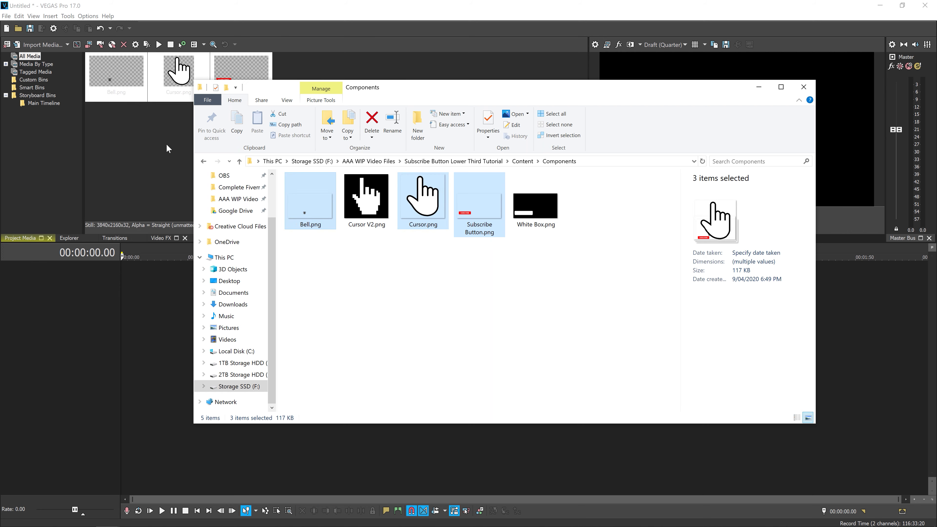
pyautogui.click(157, 151)
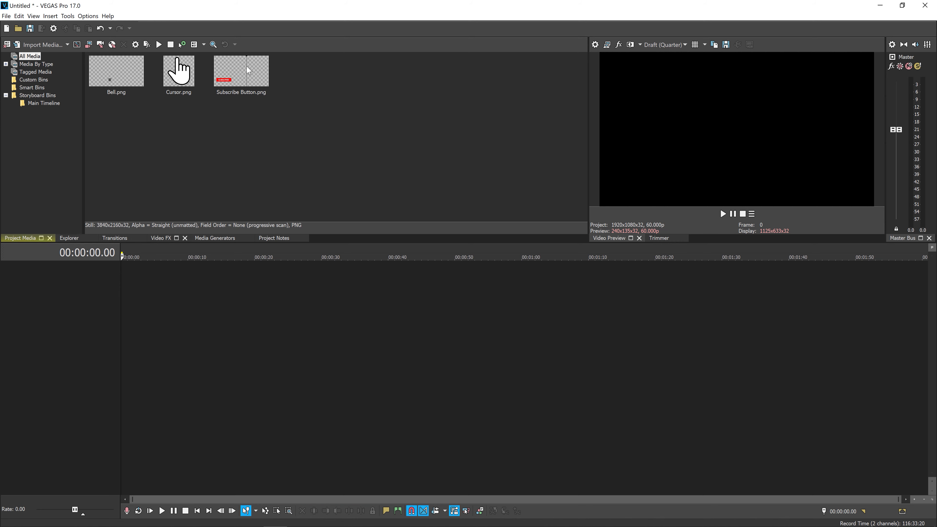
# Step: Place the three images on separate timeline tracks, each starting at time zero
pyautogui.moveTo(241, 76); pyautogui.dragTo(109, 331)
pyautogui.moveTo(178, 79); pyautogui.dragTo(164, 279)
pyautogui.moveTo(128, 90); pyautogui.dragTo(218, 276)
pyautogui.moveTo(129, 283); pyautogui.dragTo(137, 306)
pyautogui.moveTo(238, 286); pyautogui.dragTo(142, 338)
pyautogui.moveTo(175, 310); pyautogui.dragTo(141, 313)
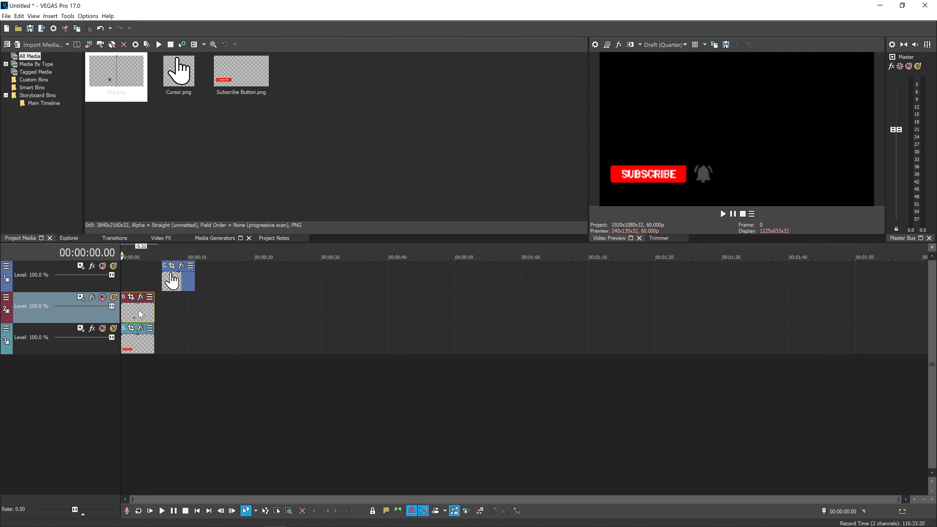
pyautogui.moveTo(183, 286); pyautogui.dragTo(142, 284)
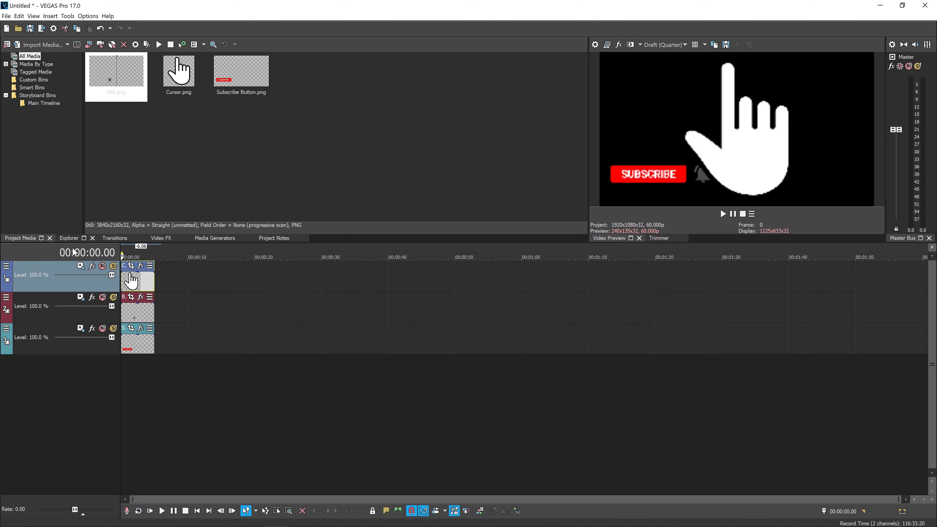
pyautogui.rightClick(92, 254)
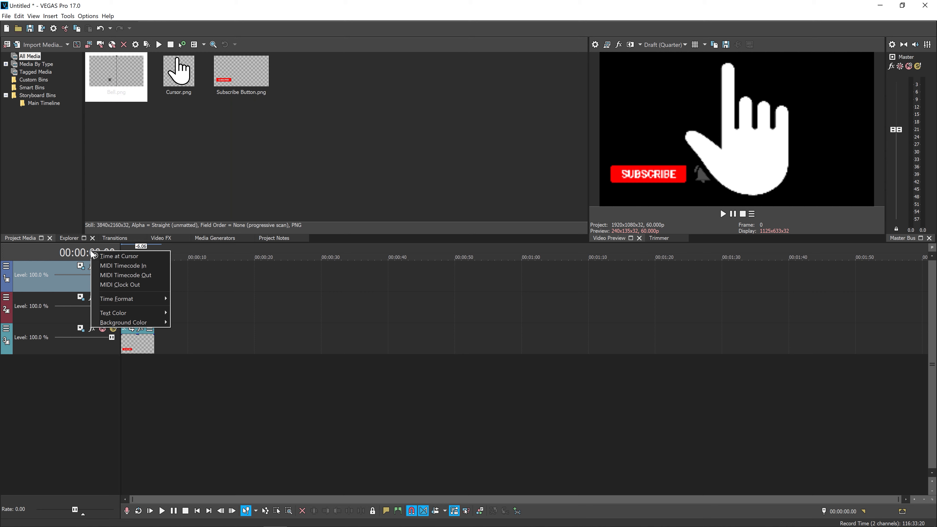
pyautogui.moveTo(153, 300)
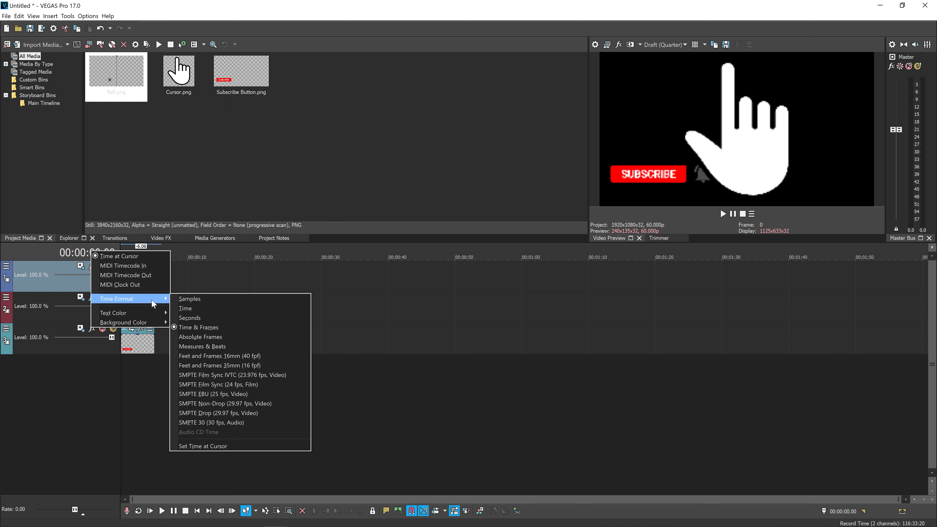
pyautogui.click(209, 328)
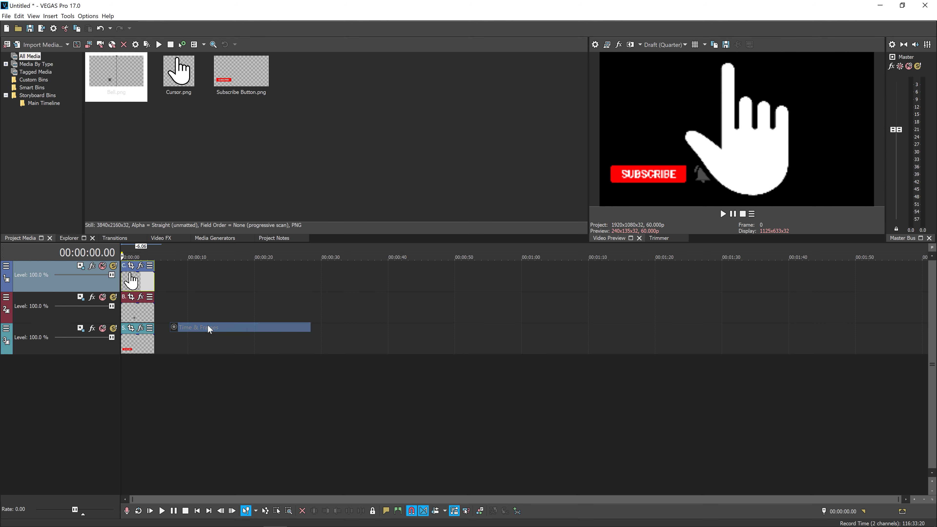
pyautogui.moveTo(121, 310); pyautogui.dragTo(134, 269)
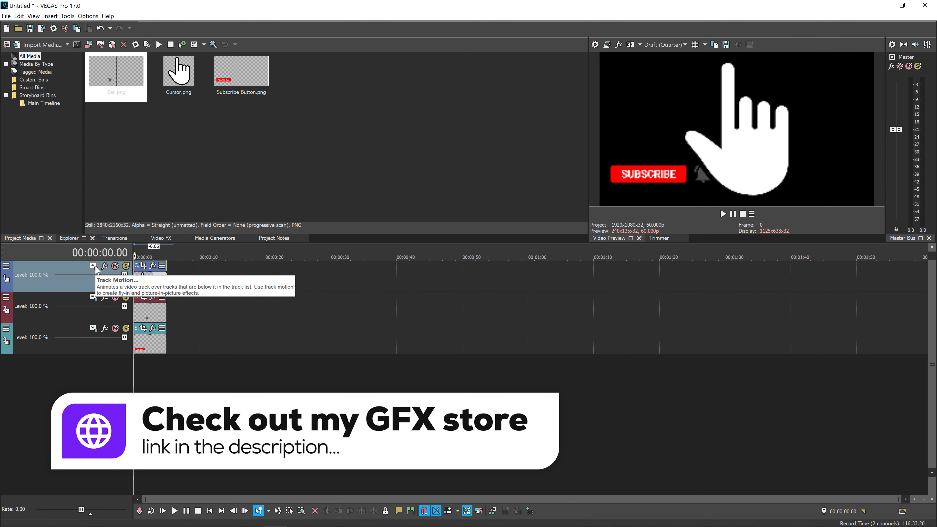
pyautogui.click(6, 266)
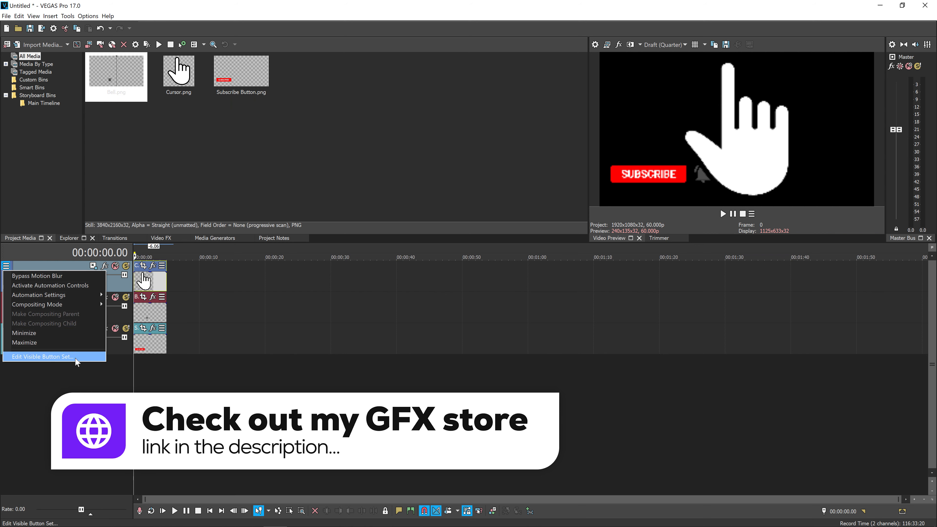
pyautogui.click(43, 357)
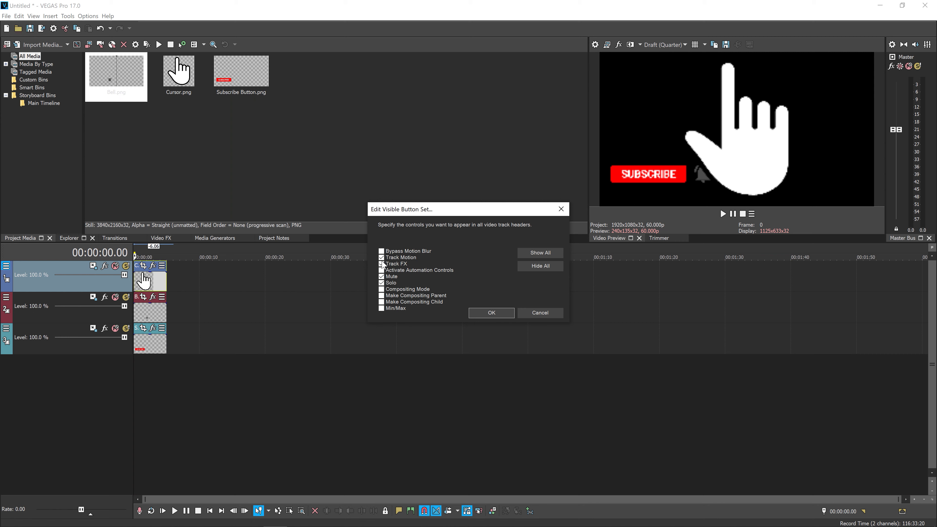
pyautogui.click(492, 313)
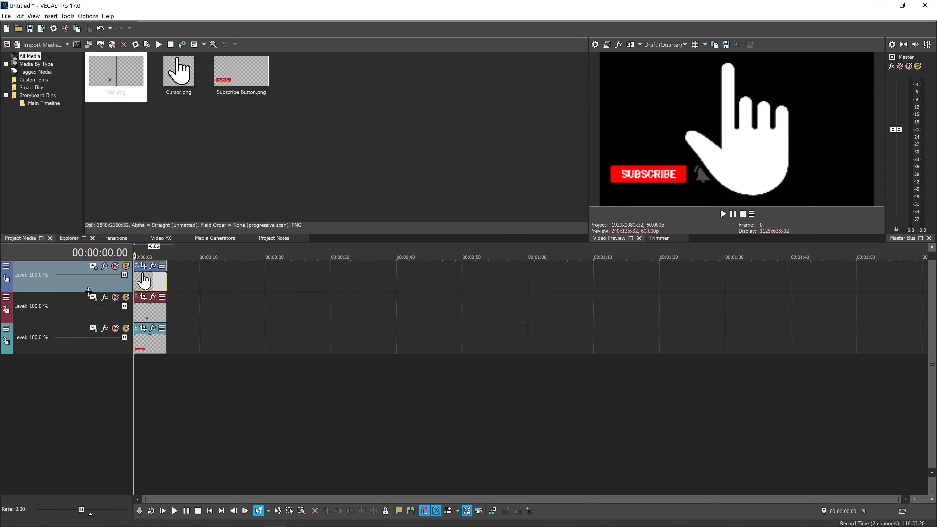
pyautogui.press('alt')
# Step: Extend the Subscribe Button clip to end at 00:00:07.00
pyautogui.moveTo(901, 501); pyautogui.dragTo(281, 500)
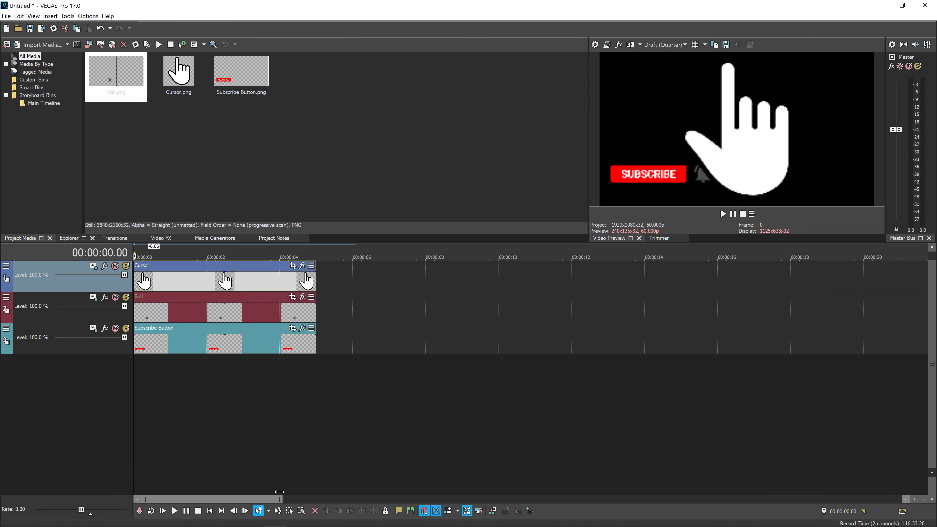
pyautogui.click(304, 341)
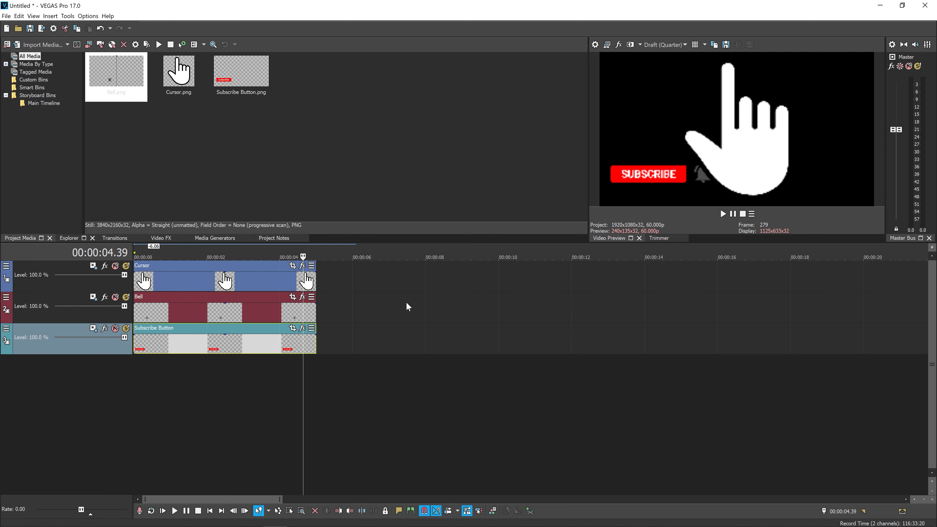
pyautogui.click(378, 288)
pyautogui.click(389, 294)
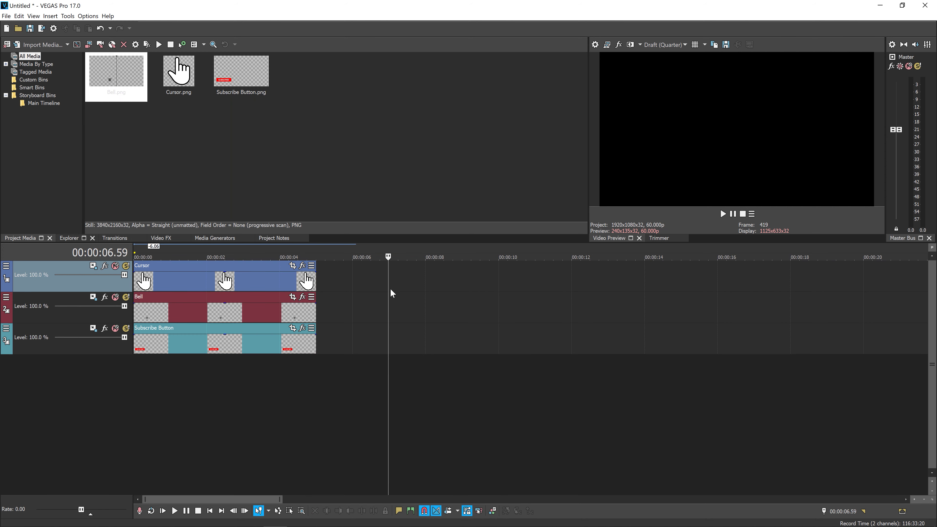
pyautogui.click(389, 291)
pyautogui.press('Left')
pyautogui.press('Right')
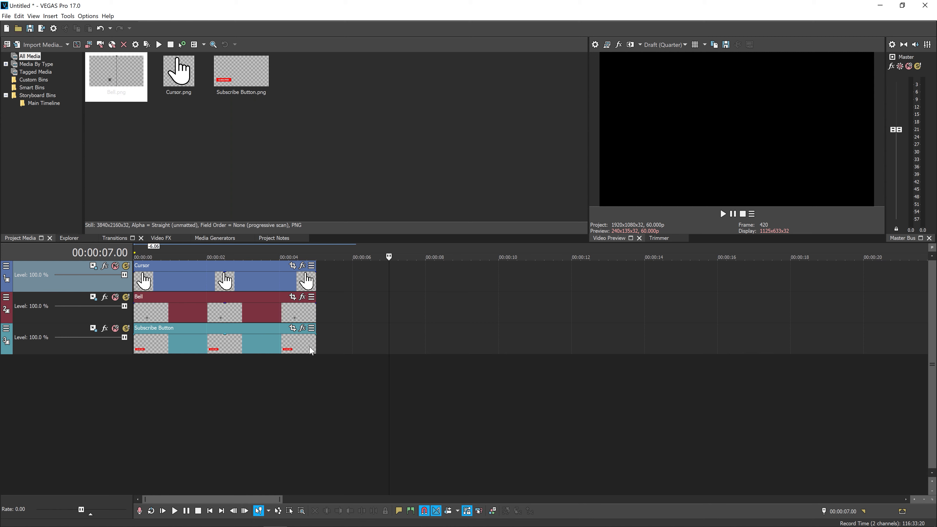
pyautogui.moveTo(316, 349); pyautogui.dragTo(389, 346)
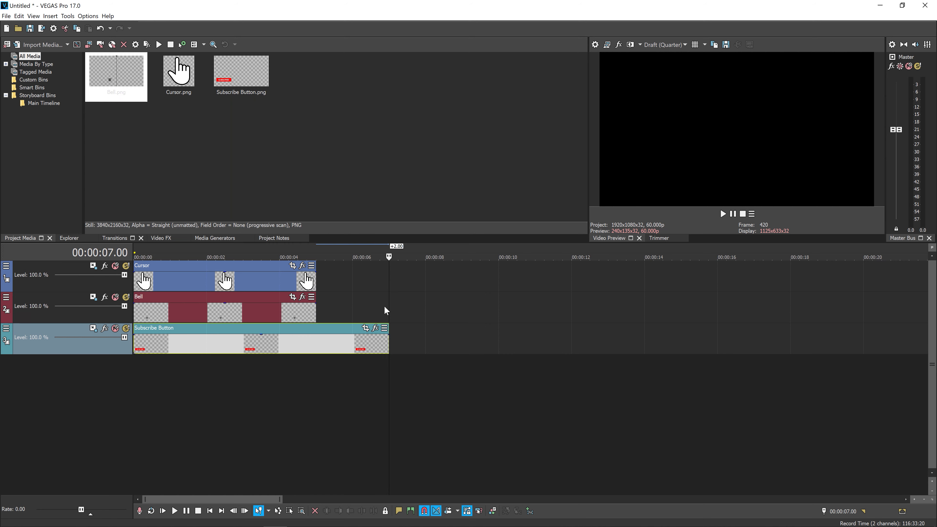
# Step: End the Bell clip at 6.30 s and shift the Cursor clip to end at 5.30 s
pyautogui.click(370, 307)
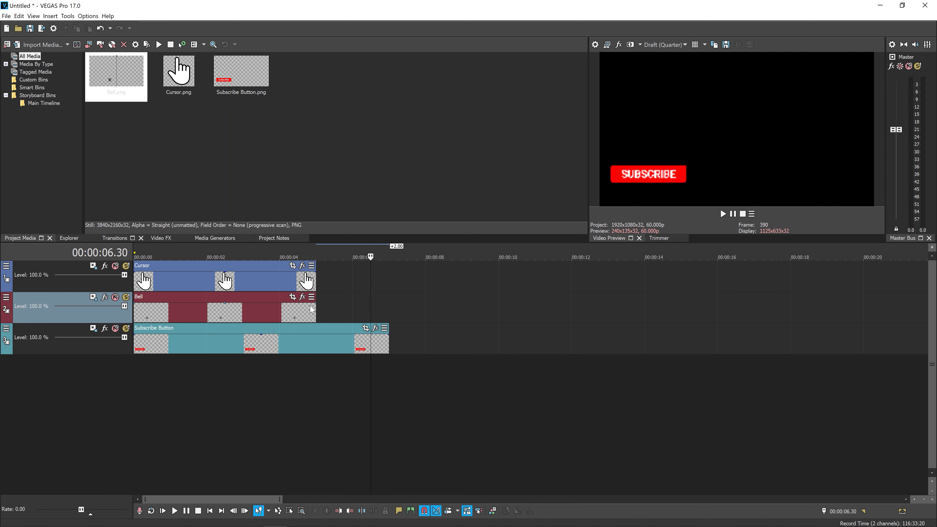
pyautogui.moveTo(316, 310); pyautogui.dragTo(371, 313)
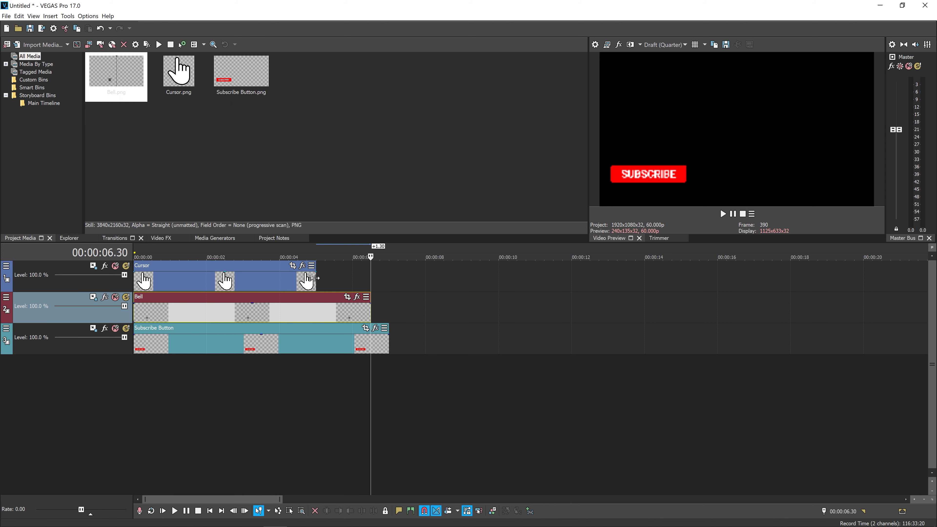
pyautogui.click(331, 277)
pyautogui.hotkey('alt', 'Right')
pyautogui.hotkey('alt', 'Right')
pyautogui.hotkey('alt', 'Right')
pyautogui.hotkey('alt', 'Right')
pyautogui.hotkey('alt', 'Right')
pyautogui.hotkey('alt', 'Right')
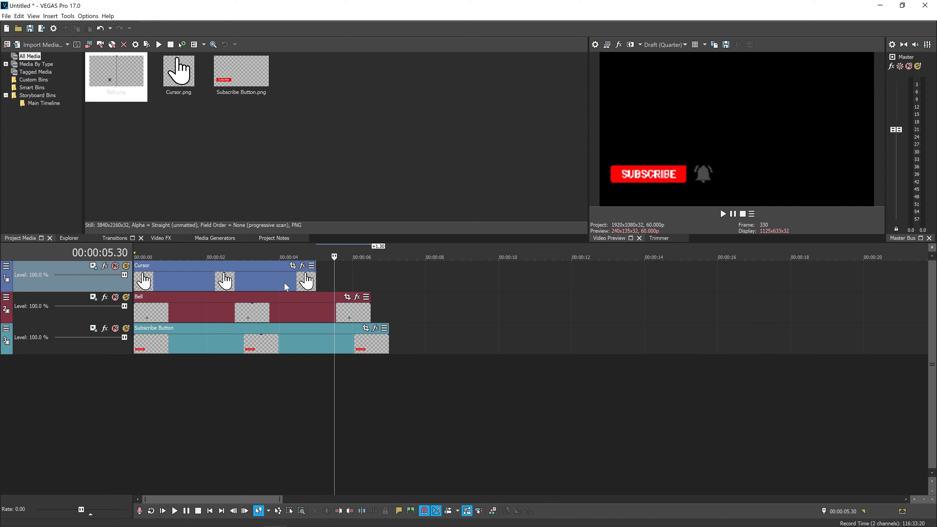
pyautogui.moveTo(222, 281); pyautogui.dragTo(241, 281)
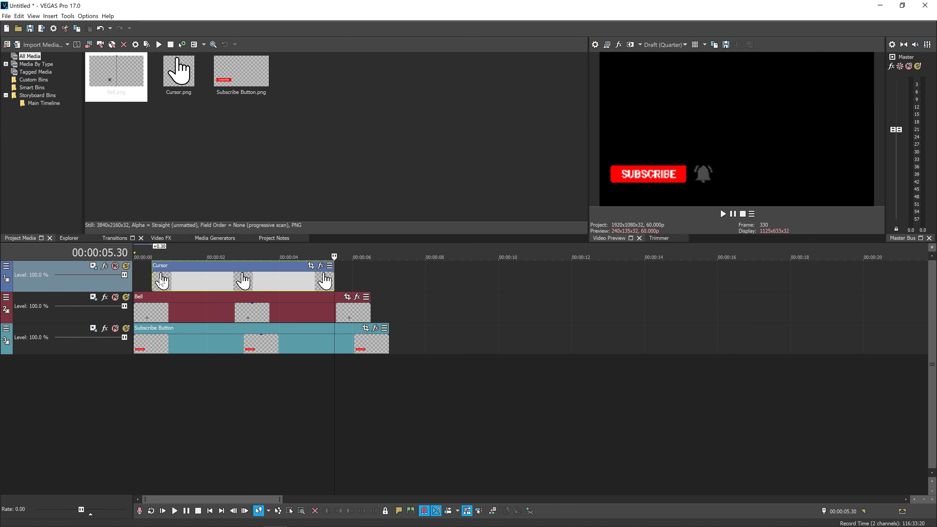
# Step: Trim the Cursor clip to start at one second and open the Subscribe Button's Pan/Crop
pyautogui.click(162, 280)
pyautogui.hotkey('alt', 'Right')
pyautogui.hotkey('alt', 'Right')
pyautogui.hotkey('alt', 'Right')
pyautogui.hotkey('alt', 'Right')
pyautogui.hotkey('alt', 'Right')
pyautogui.hotkey('alt', 'Right')
pyautogui.hotkey('alt', 'Right')
pyautogui.hotkey('alt', 'Right')
pyautogui.hotkey('alt', 'Right')
pyautogui.hotkey('alt', 'Right')
pyautogui.hotkey('alt', 'Right')
pyautogui.hotkey('alt', 'Right')
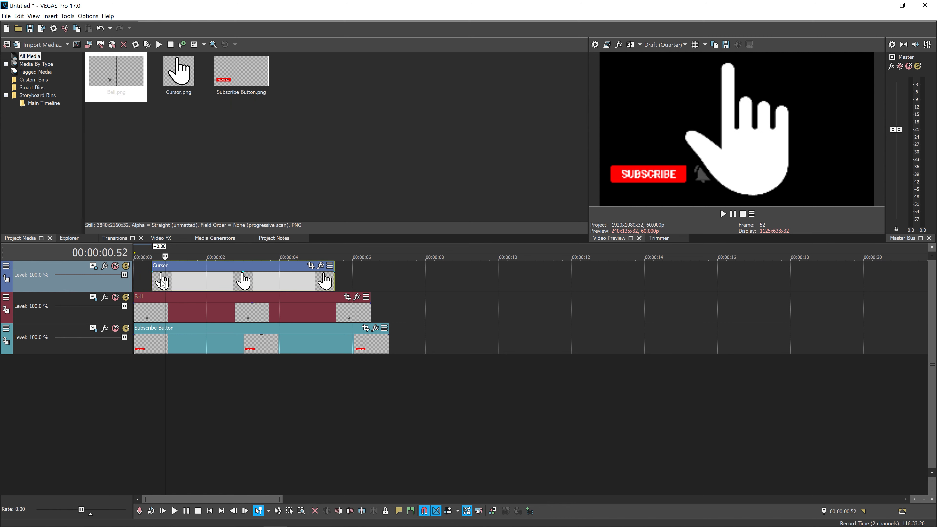
pyautogui.hotkey('alt', 'Right')
pyautogui.hotkey('alt', 'Right')
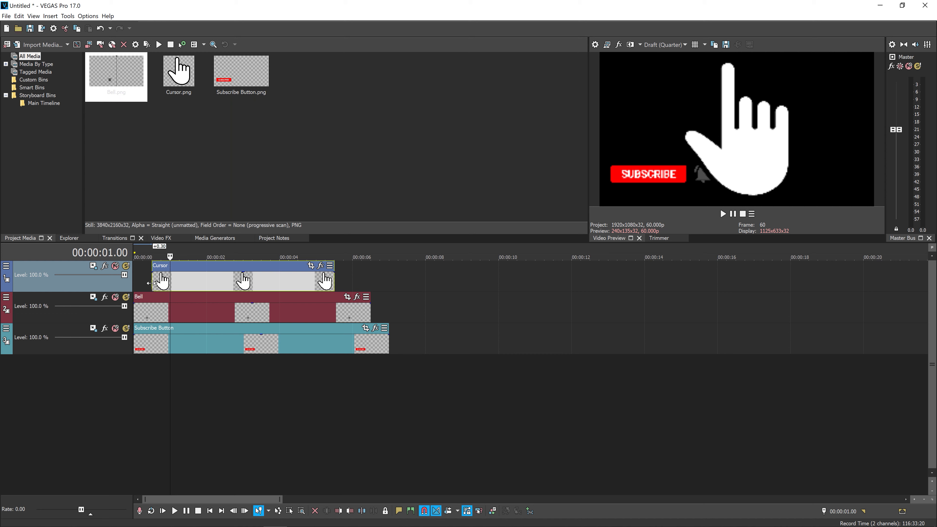
pyautogui.moveTo(152, 284); pyautogui.dragTo(173, 287)
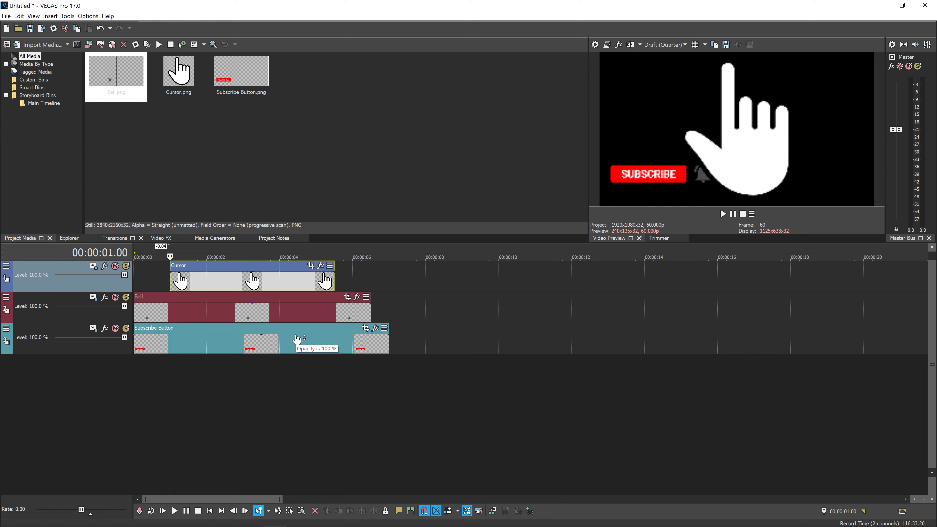
pyautogui.click(183, 338)
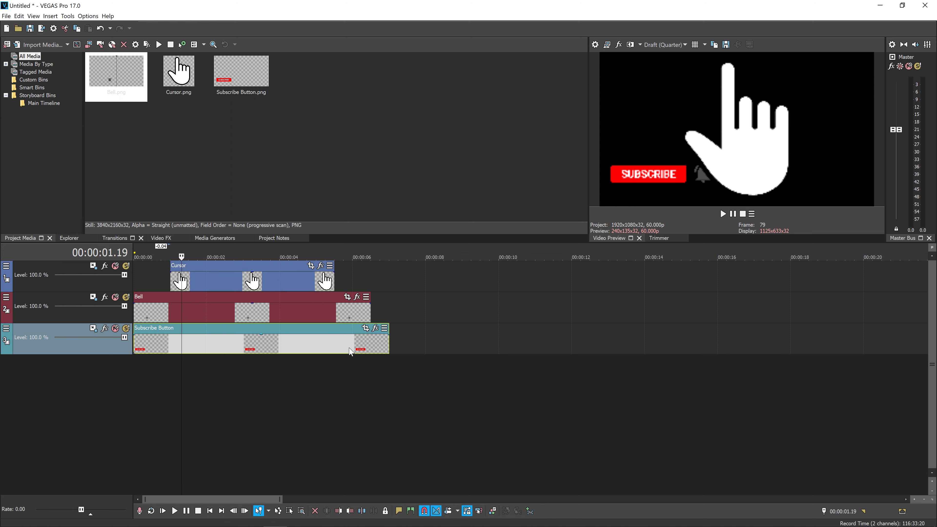
pyautogui.click(367, 332)
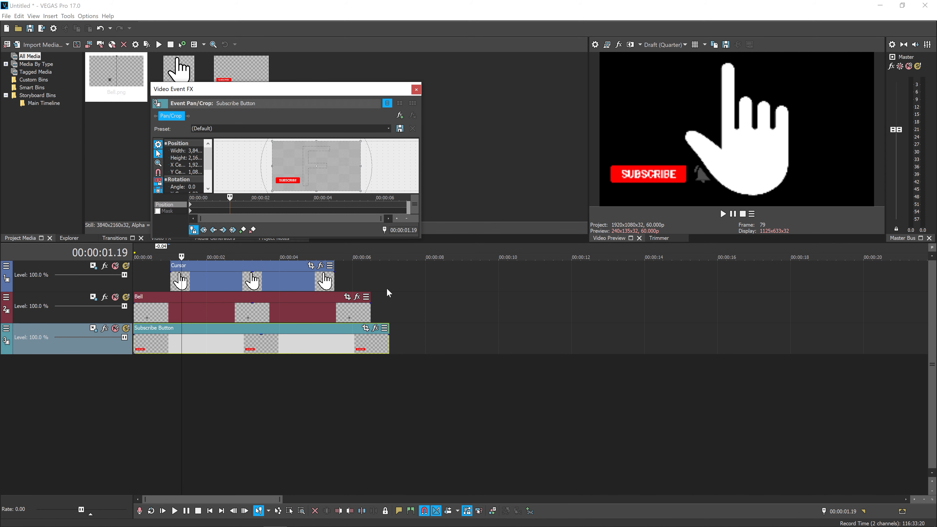
# Step: Enlarge the Pan/Crop window and move the button's frame up at 0.30 s, creating a keyframe
pyautogui.moveTo(416, 240); pyautogui.dragTo(659, 404)
pyautogui.moveTo(337, 92); pyautogui.dragTo(422, 91)
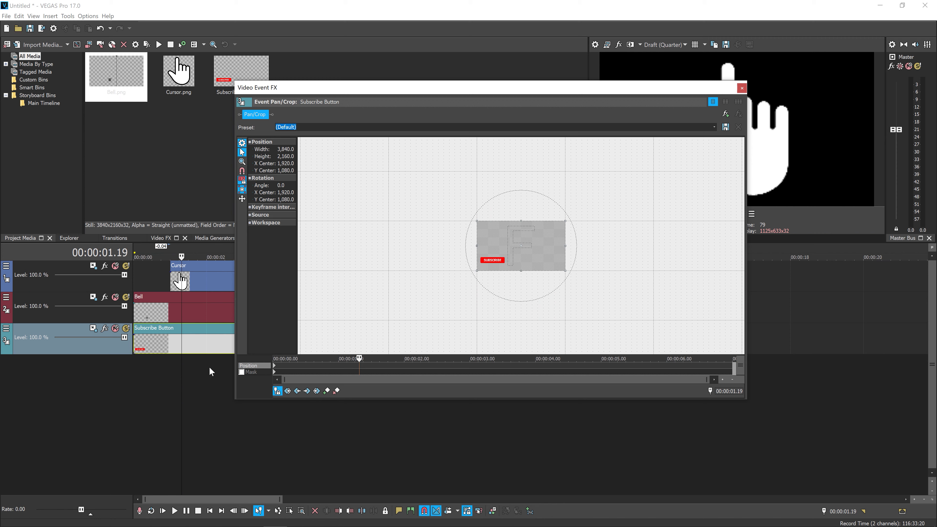
pyautogui.click(278, 392)
pyautogui.scroll(5, 590, 287)
pyautogui.scroll(1, 509, 314)
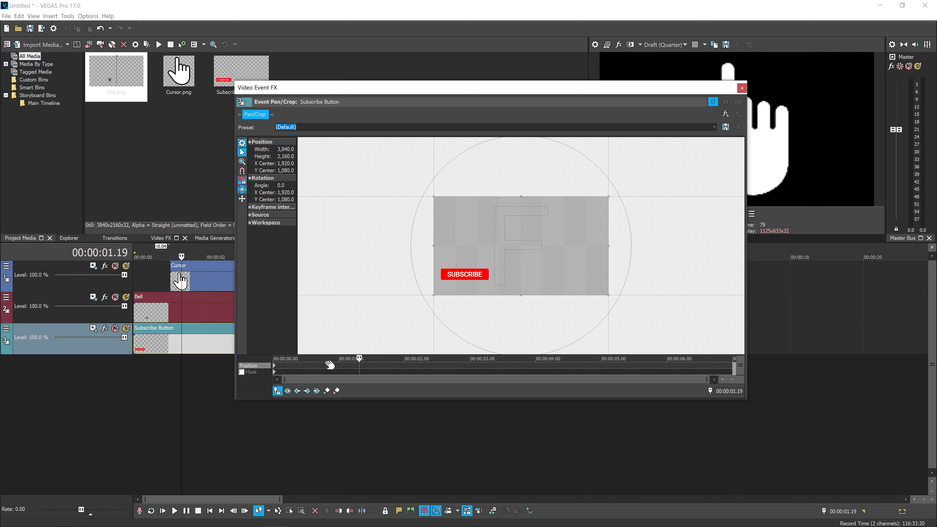
pyautogui.moveTo(329, 365); pyautogui.dragTo(317, 367)
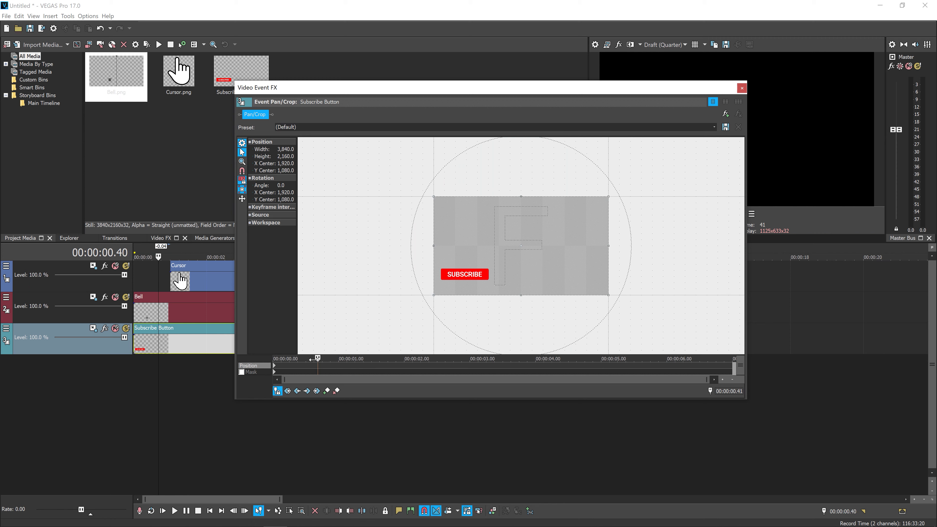
pyautogui.moveTo(313, 359); pyautogui.dragTo(302, 359)
pyautogui.press('Right')
pyautogui.press('Right')
pyautogui.press('Right')
pyautogui.press('Right')
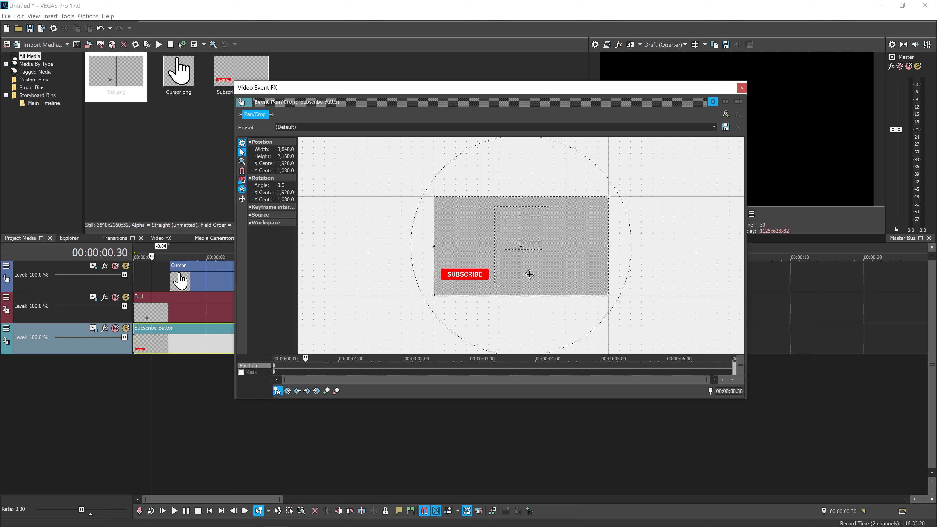
pyautogui.moveTo(537, 270); pyautogui.dragTo(524, 244)
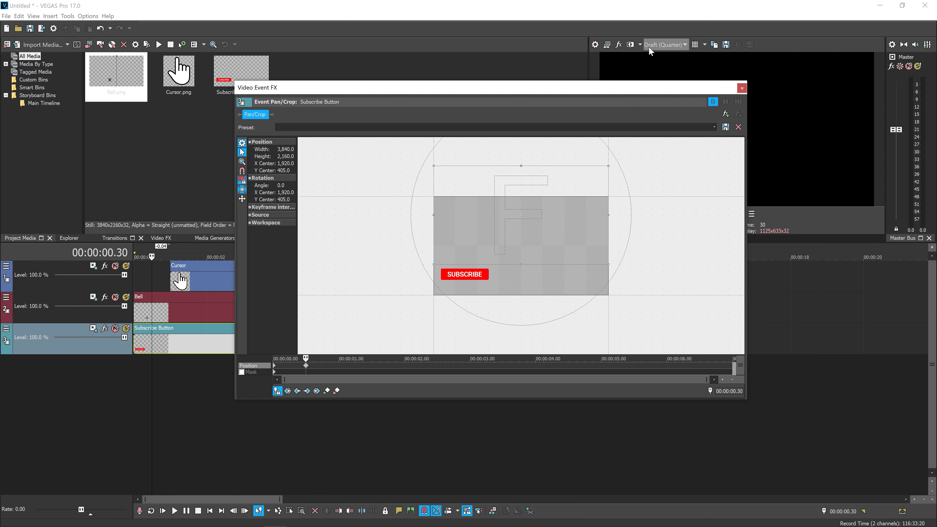
# Step: Add a second position keyframe and move the first keyframe to the clip start
pyautogui.moveTo(635, 91); pyautogui.dragTo(472, 129)
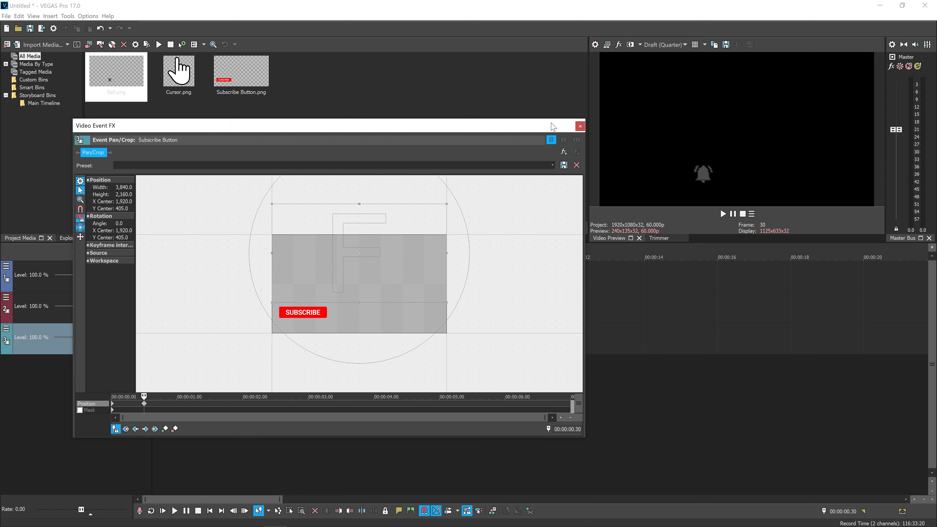
pyautogui.moveTo(237, 123); pyautogui.dragTo(321, 95)
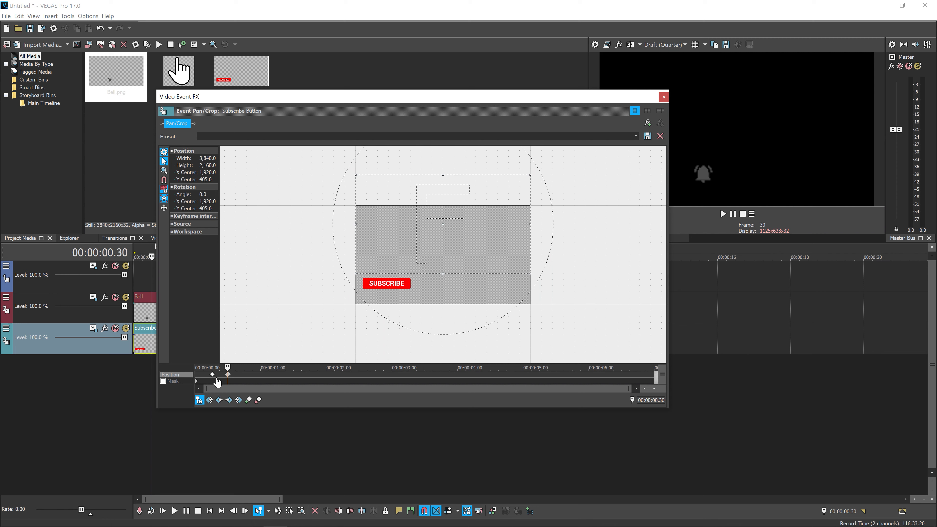
pyautogui.doubleClick(249, 374)
pyautogui.moveTo(251, 376); pyautogui.dragTo(247, 376)
pyautogui.moveTo(228, 375); pyautogui.dragTo(192, 377)
pyautogui.moveTo(249, 375); pyautogui.dragTo(229, 376)
# Step: Preview the slide-in, give the keyframes Fast and Slow interpolation, and close Pan/Crop
pyautogui.moveTo(195, 368)
pyautogui.mouseDown()
pyautogui.moveTo(222, 368)
pyautogui.moveTo(208, 367)
pyautogui.mouseUp()
pyautogui.moveTo(328, 103); pyautogui.dragTo(212, 116)
pyautogui.moveTo(106, 384)
pyautogui.mouseDown()
pyautogui.moveTo(86, 380)
pyautogui.moveTo(112, 380)
pyautogui.mouseUp()
pyautogui.click(82, 387)
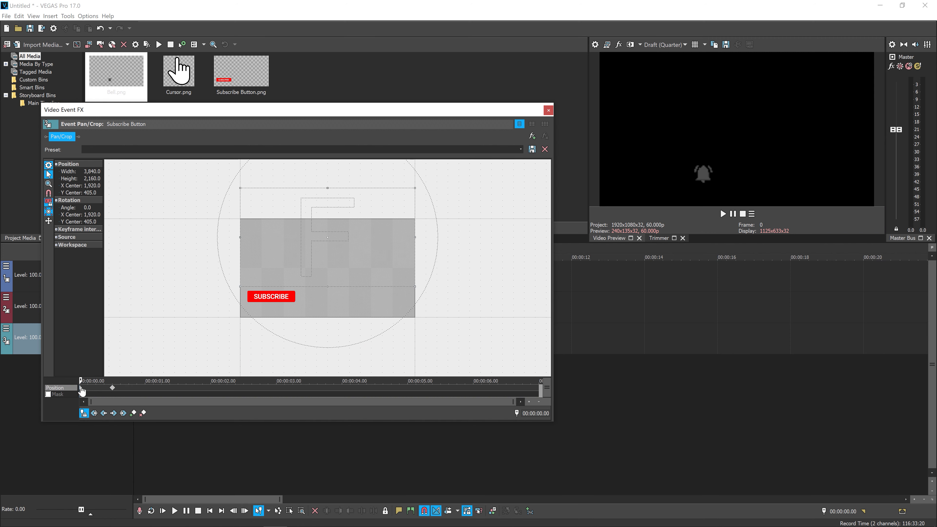
pyautogui.rightClick(82, 390)
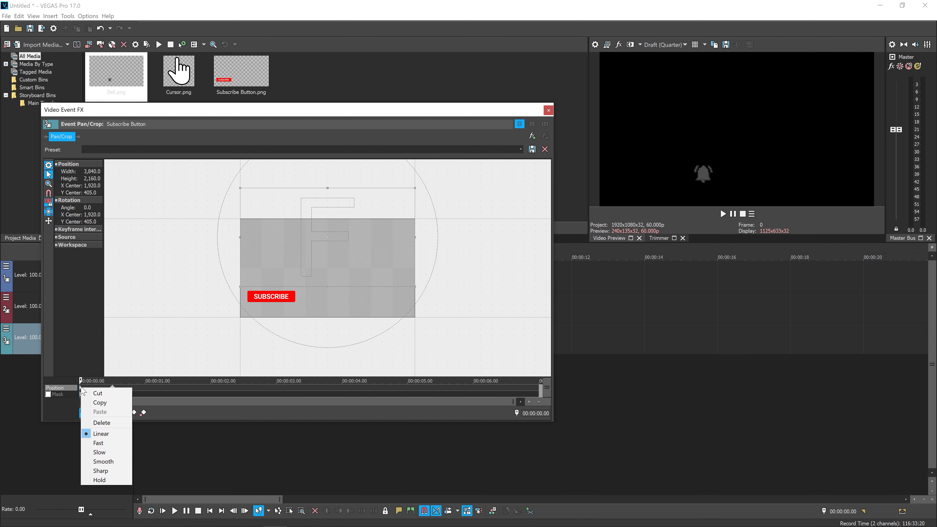
pyautogui.click(109, 444)
pyautogui.rightClick(113, 389)
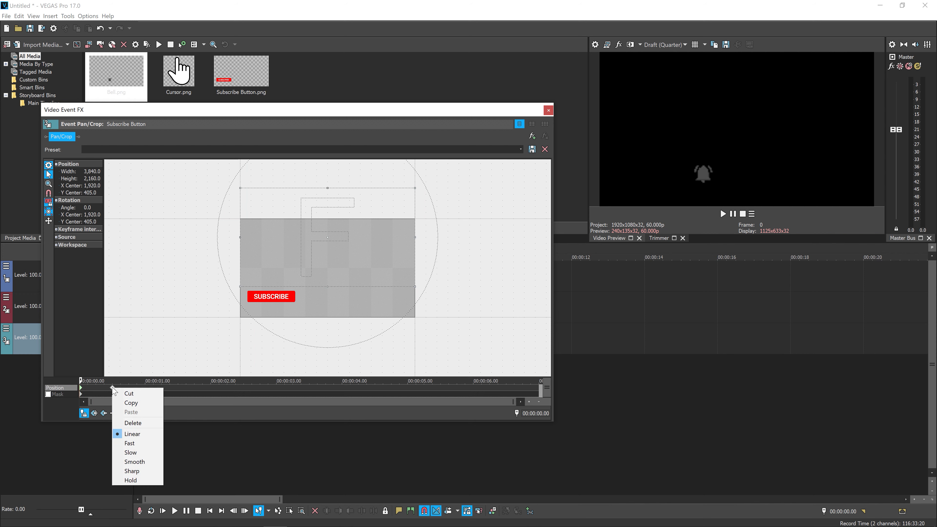
pyautogui.click(148, 452)
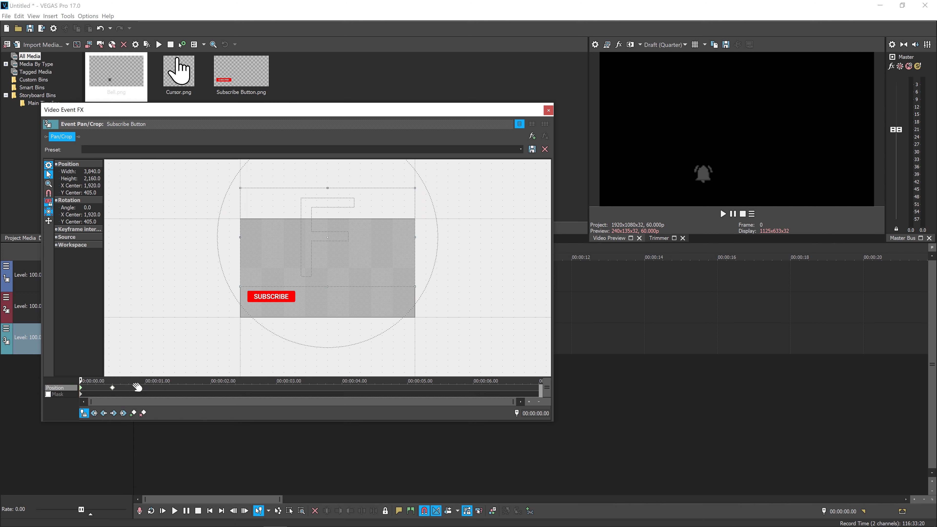
pyautogui.click(549, 111)
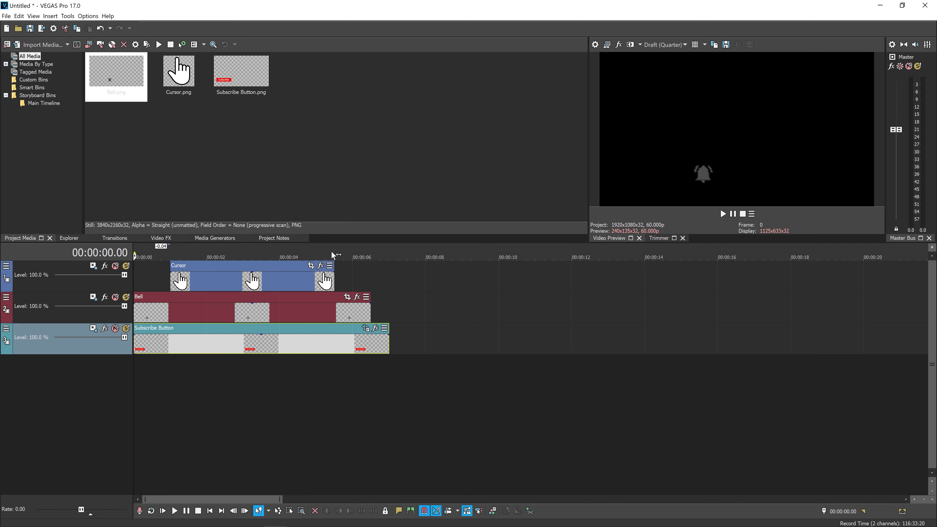
# Step: Start the Bell clip about 0.27 s after the Subscribe Button and play back the animation
pyautogui.click(348, 305)
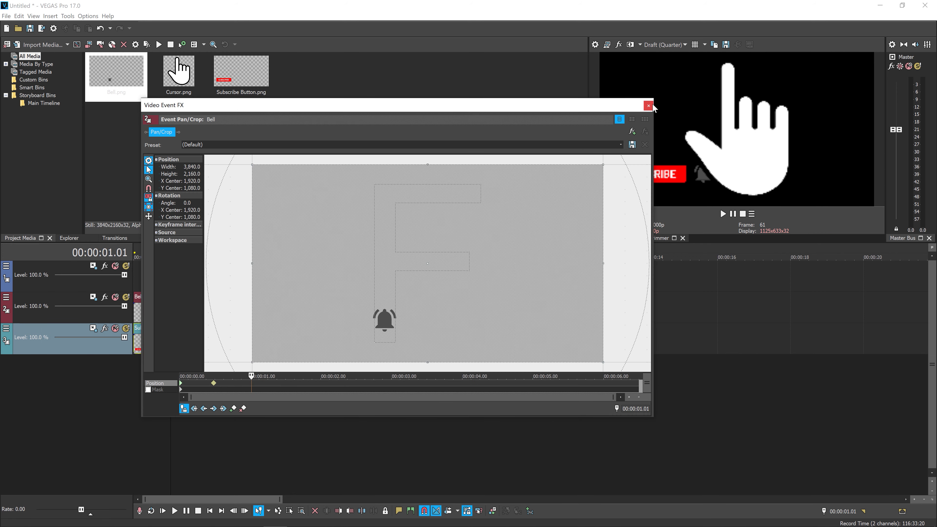
pyautogui.click(649, 106)
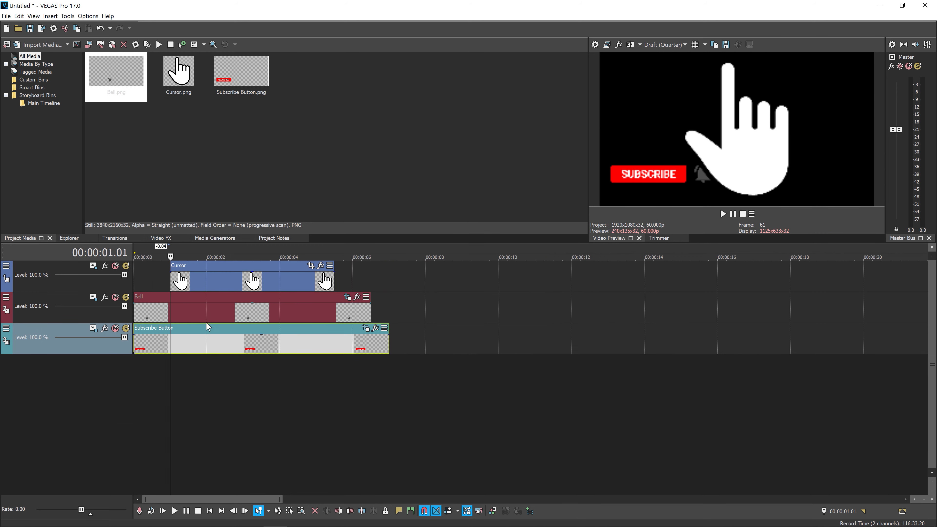
pyautogui.moveTo(301, 312); pyautogui.dragTo(324, 314)
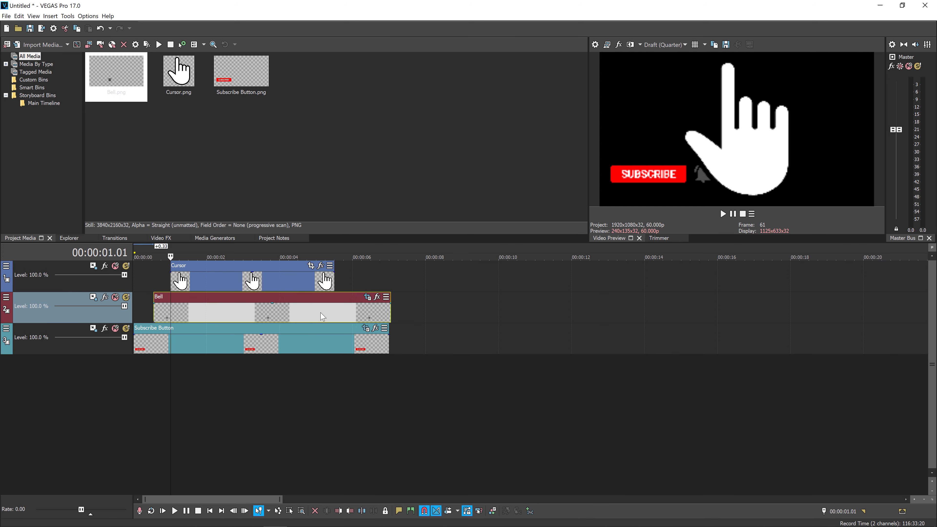
pyautogui.click(134, 329)
pyautogui.press('space')
pyautogui.press('space')
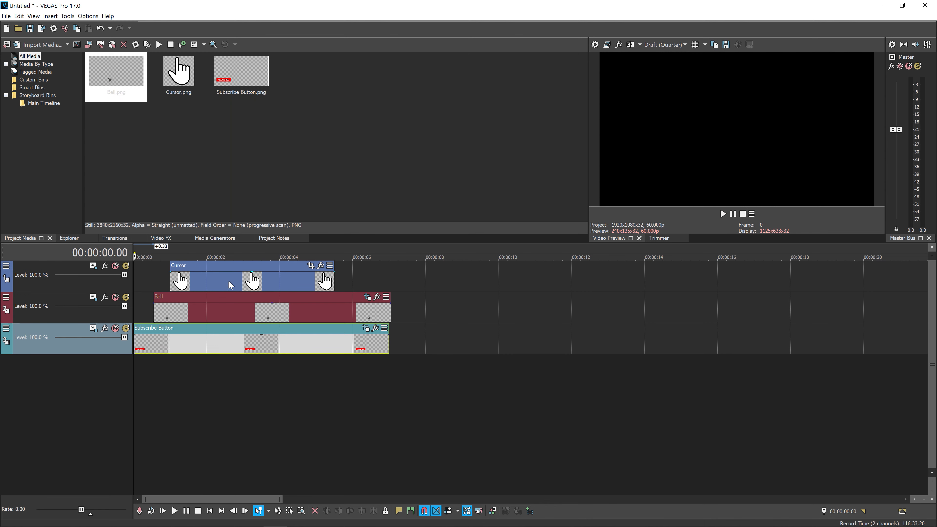
pyautogui.moveTo(288, 316); pyautogui.dragTo(285, 316)
# Step: Add roughly 0.3-second fade-outs to the ends of the Bell and Subscribe Button clips
pyautogui.moveTo(391, 303); pyautogui.dragTo(371, 303)
pyautogui.moveTo(388, 339); pyautogui.dragTo(371, 332)
pyautogui.click(288, 315)
pyautogui.click(281, 340)
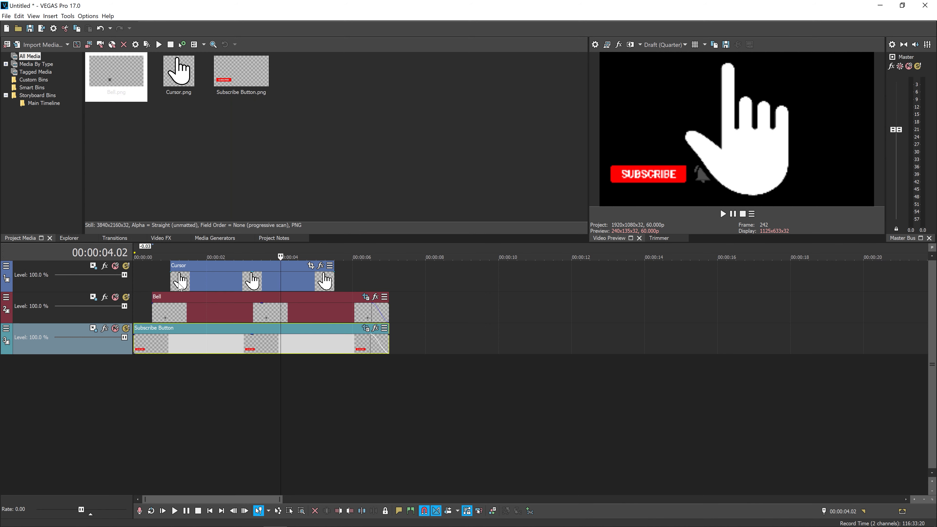
pyautogui.click(202, 280)
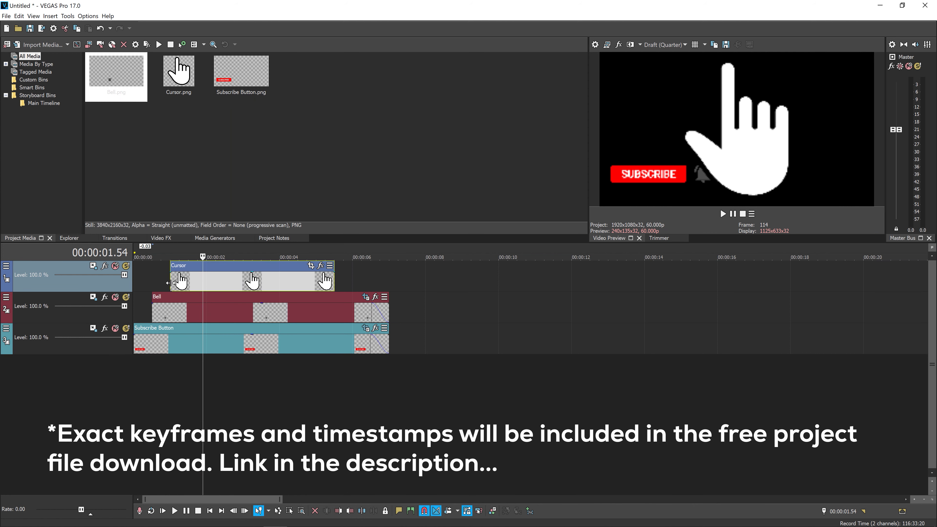
pyautogui.click(170, 283)
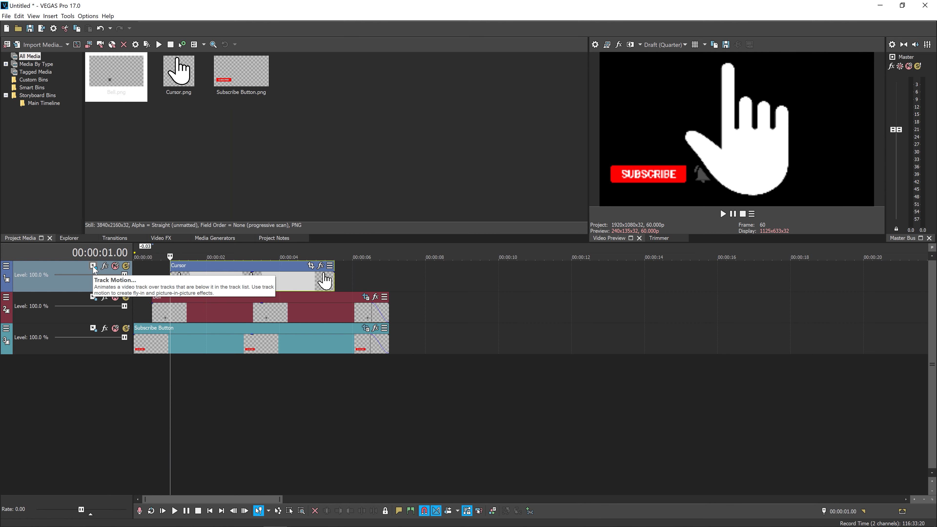
# Step: Open Track Motion for the Cursor track and resize its window beside the clips
pyautogui.click(93, 266)
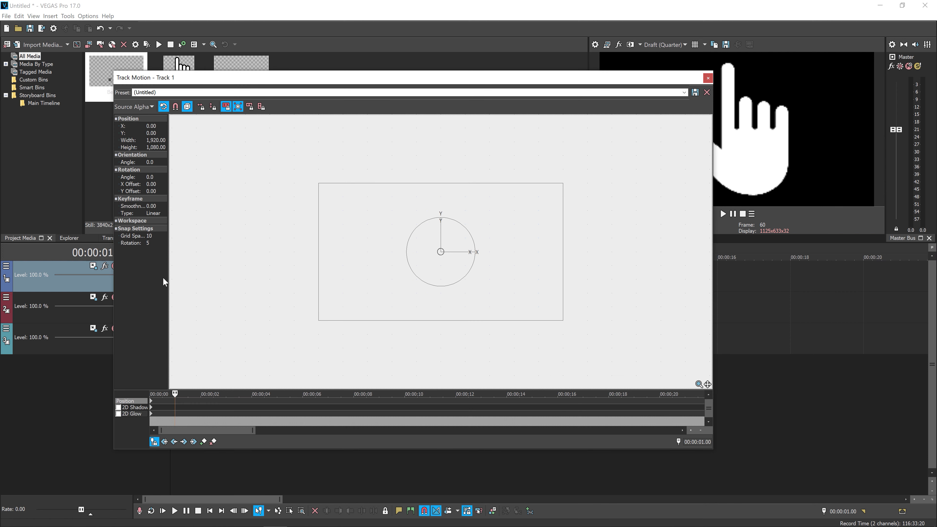
pyautogui.moveTo(227, 79); pyautogui.dragTo(245, 74)
pyautogui.click(173, 438)
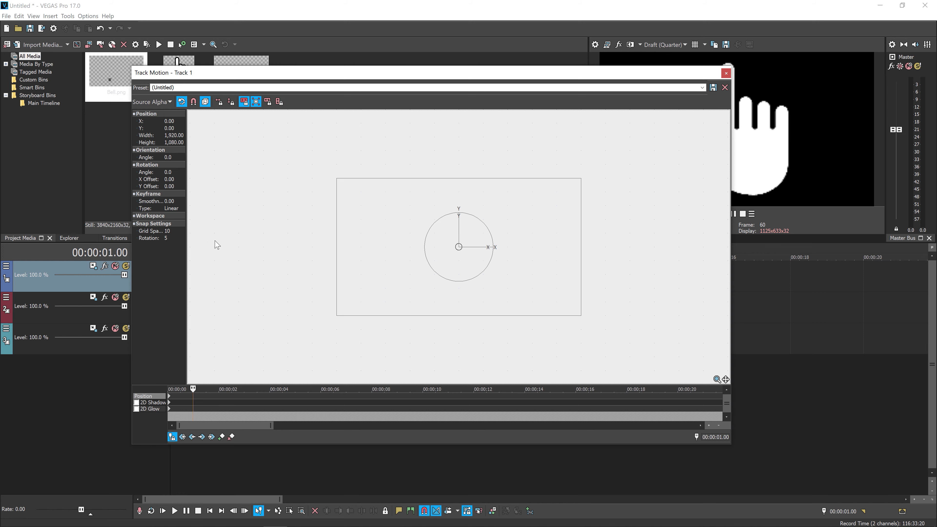
pyautogui.moveTo(253, 74); pyautogui.dragTo(324, 77)
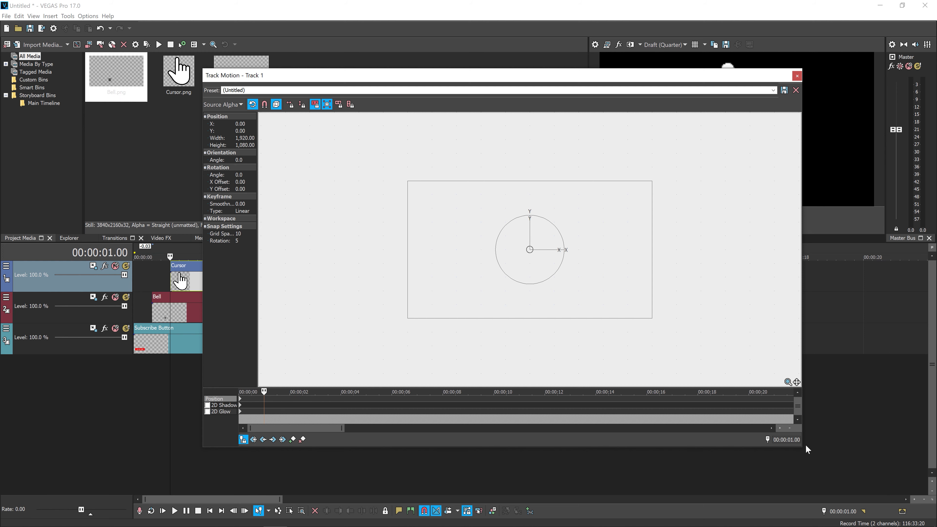
pyautogui.moveTo(802, 448); pyautogui.dragTo(640, 373)
pyautogui.moveTo(382, 81); pyautogui.dragTo(244, 117)
pyautogui.moveTo(448, 115); pyautogui.dragTo(523, 108)
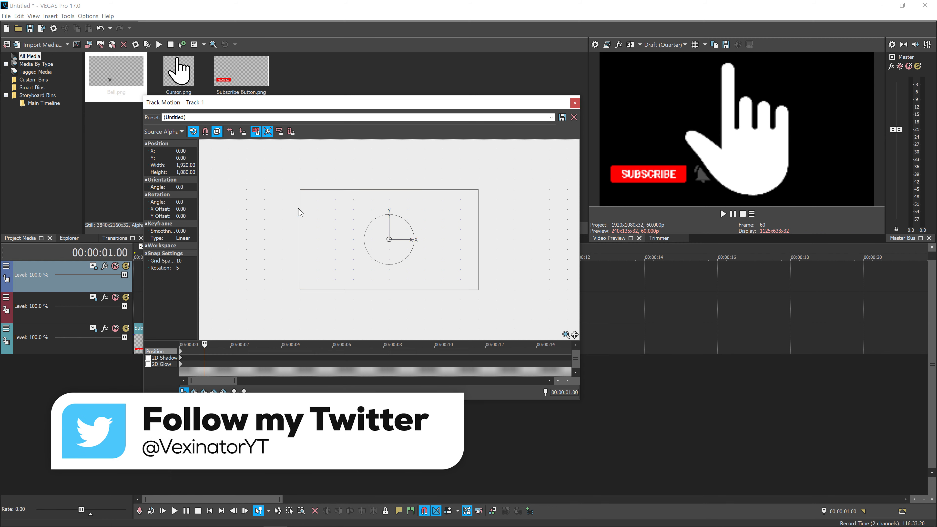
# Step: Add a keyframe at 00:00:01.00 and shrink the hand to about 390 x 220
pyautogui.click(300, 191)
pyautogui.moveTo(300, 190); pyautogui.dragTo(370, 224)
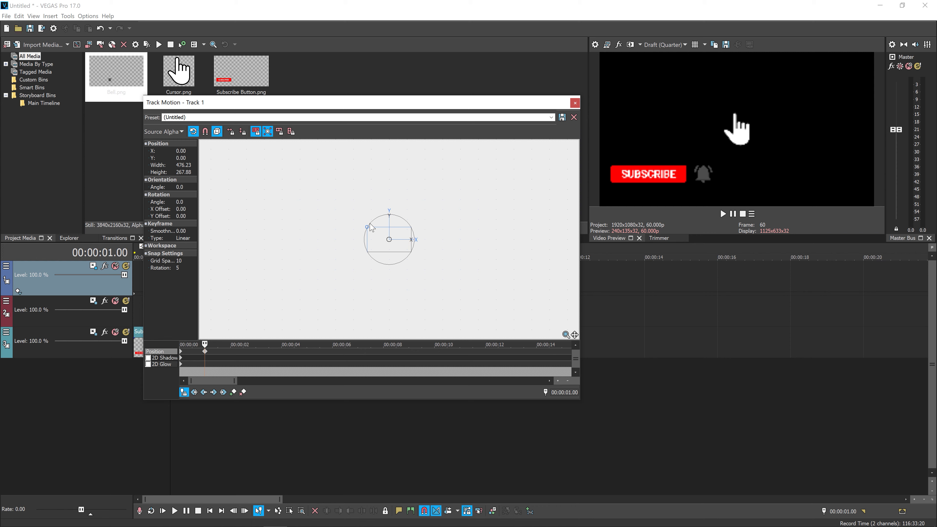
pyautogui.moveTo(370, 227); pyautogui.dragTo(375, 225)
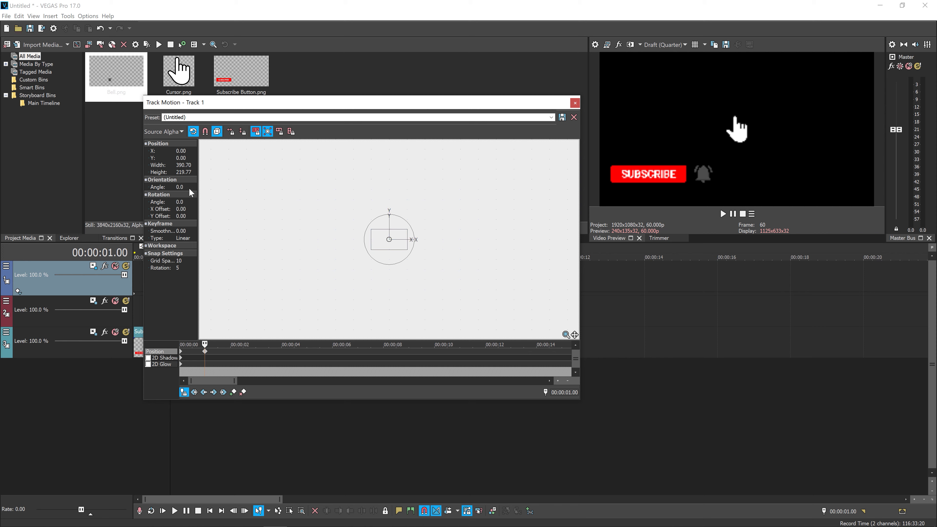
pyautogui.click(180, 187)
# Step: Tilt the hand to -50 degrees and move it right, off-screen
pyautogui.write('-50')
pyautogui.press('Return')
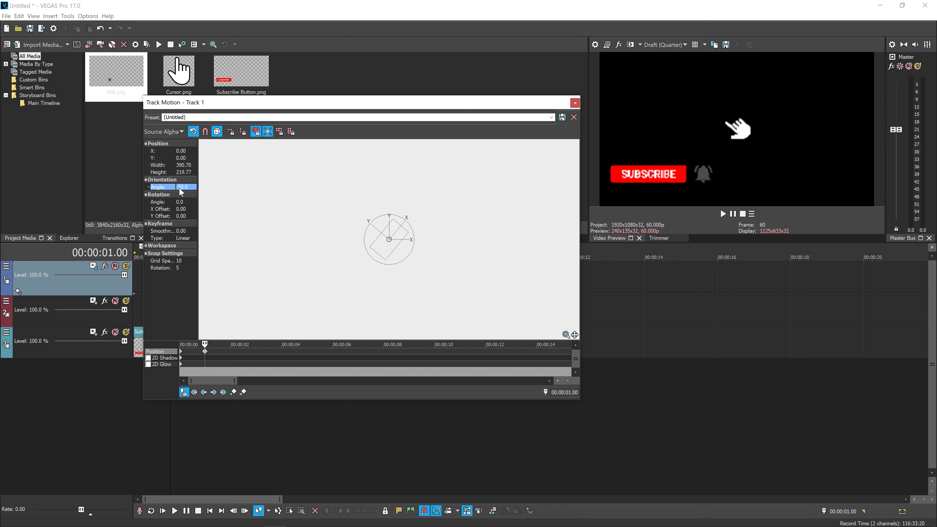
pyautogui.moveTo(387, 244); pyautogui.dragTo(416, 238)
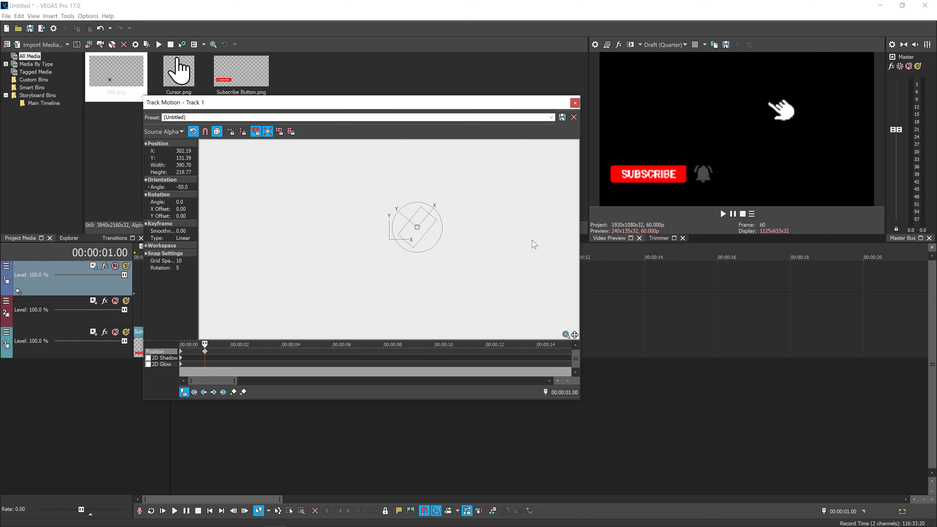
pyautogui.moveTo(412, 235); pyautogui.dragTo(484, 250)
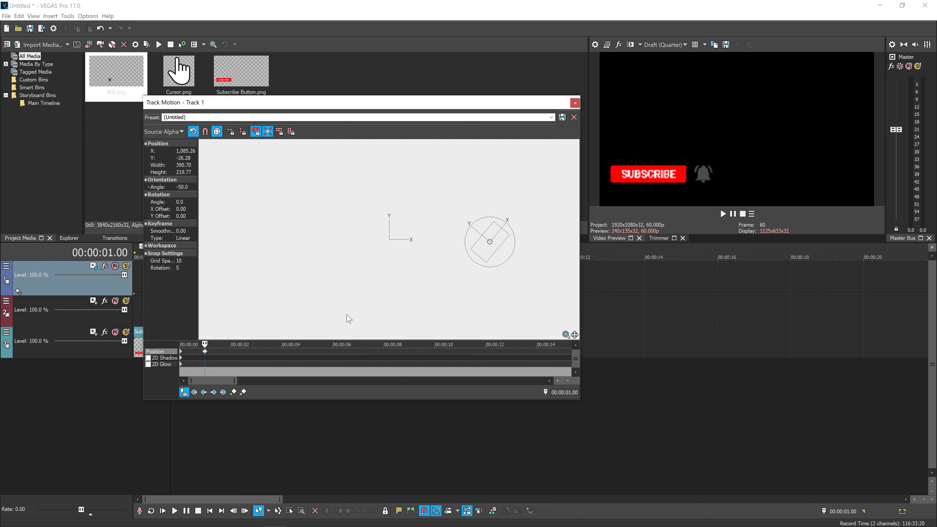
# Step: At 00:00:02.00, move the hand onto the Subscribe button and set its angle to -20
pyautogui.click(234, 351)
pyautogui.press('Left')
pyautogui.press('Left')
pyautogui.press('Right')
pyautogui.moveTo(495, 252); pyautogui.dragTo(346, 283)
pyautogui.click(181, 187)
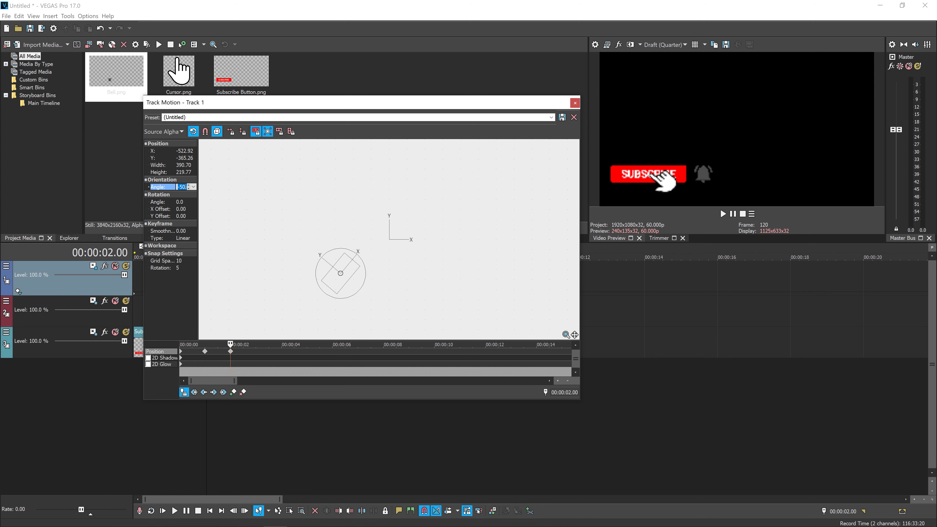
pyautogui.write('-20')
pyautogui.press('Return')
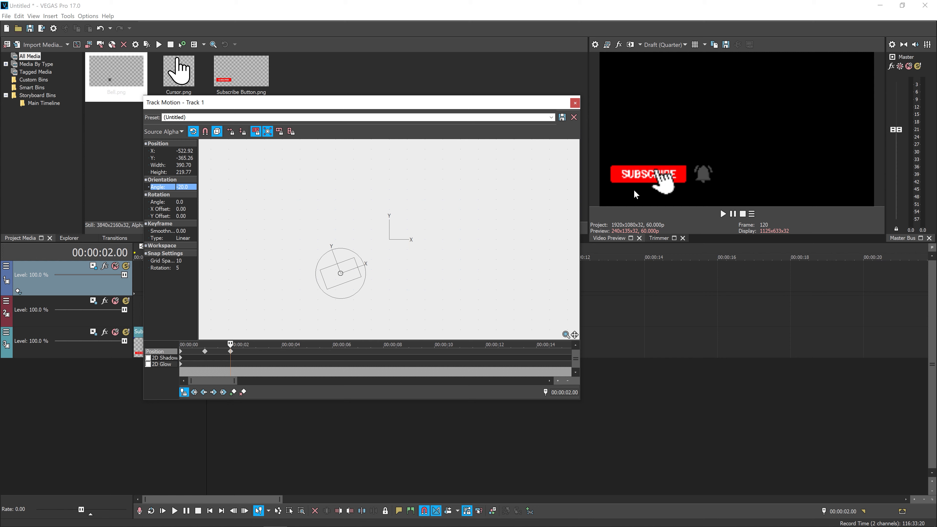
# Step: Nudge the hand's position on the button and adjust the keyframe timing near 00:00:02.01
pyautogui.moveTo(347, 282); pyautogui.dragTo(342, 285)
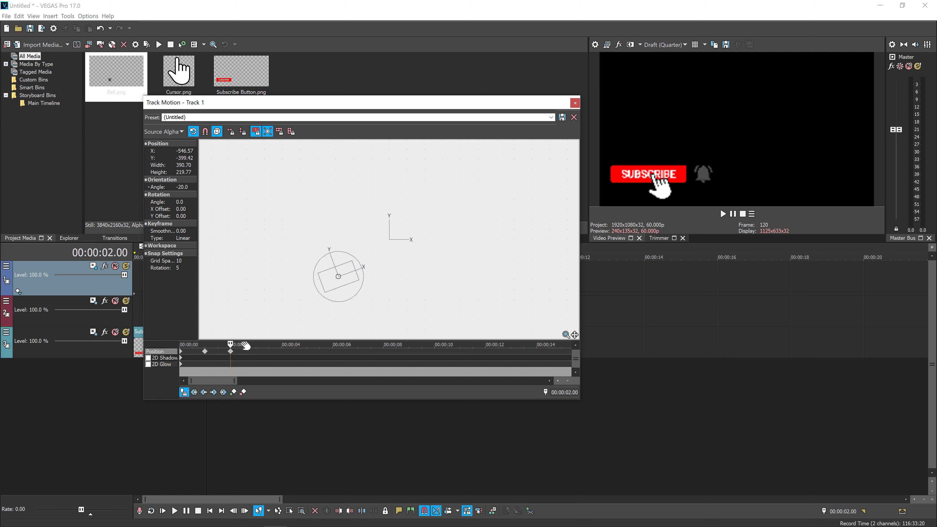
pyautogui.click(231, 344)
pyautogui.moveTo(231, 344); pyautogui.dragTo(230, 344)
pyautogui.click(333, 286)
pyautogui.moveTo(235, 380); pyautogui.dragTo(199, 381)
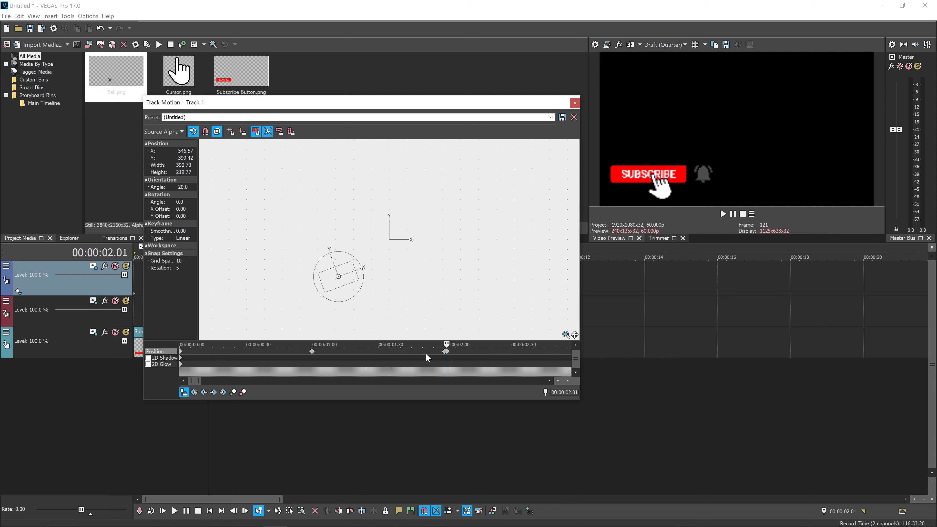
# Step: Set the one-second keyframe to Fast and the two-second keyframe to Slow
pyautogui.rightClick(446, 353)
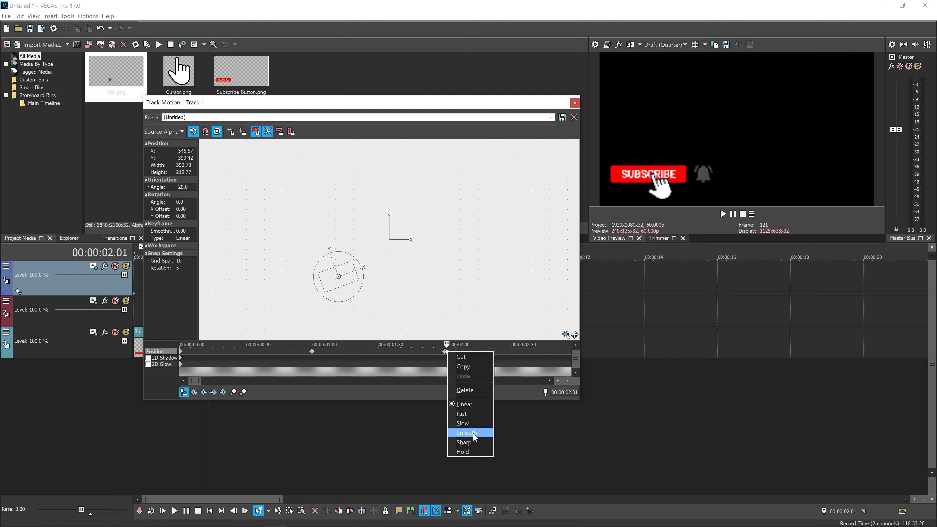
pyautogui.click(474, 451)
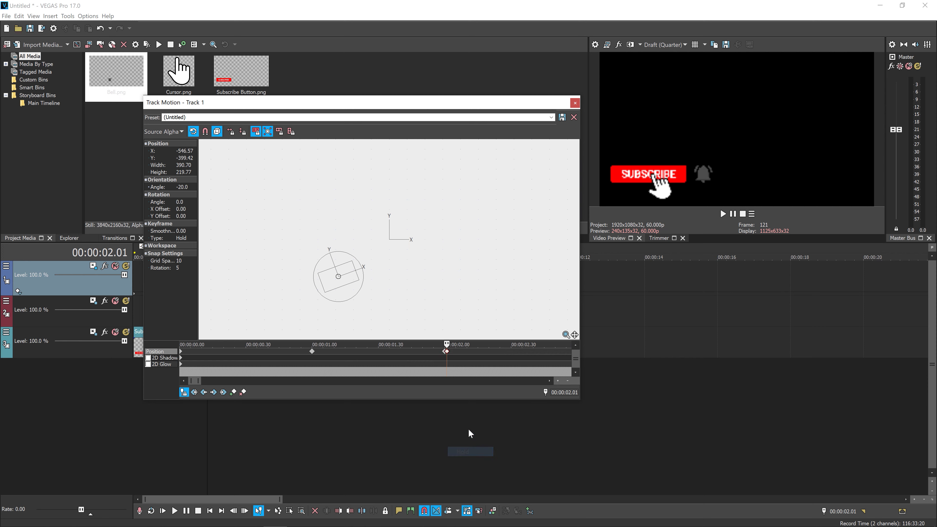
pyautogui.rightClick(312, 353)
pyautogui.click(334, 416)
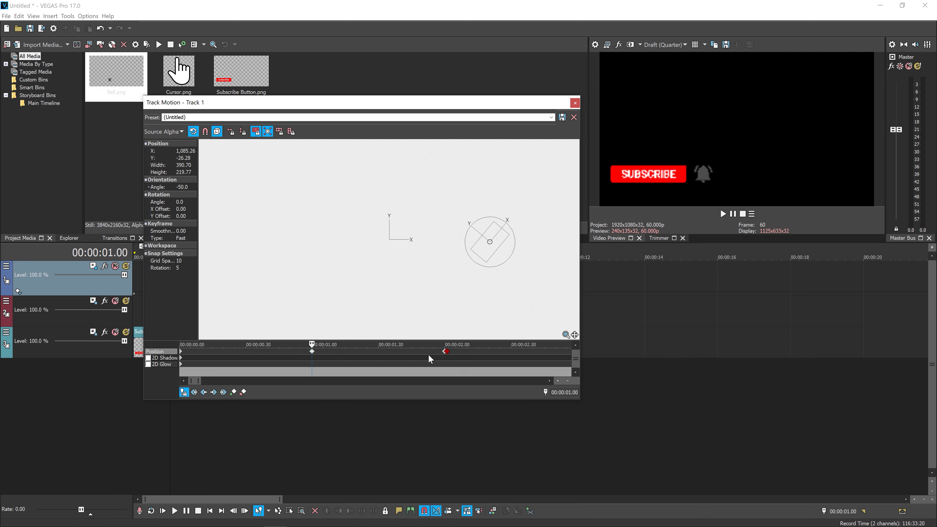
pyautogui.click(445, 353)
pyautogui.rightClick(444, 353)
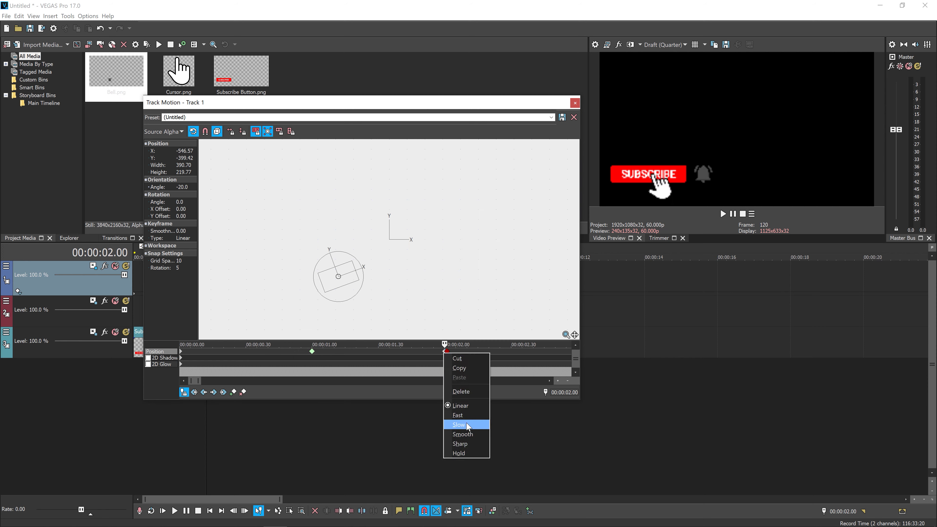
pyautogui.click(460, 426)
pyautogui.click(448, 353)
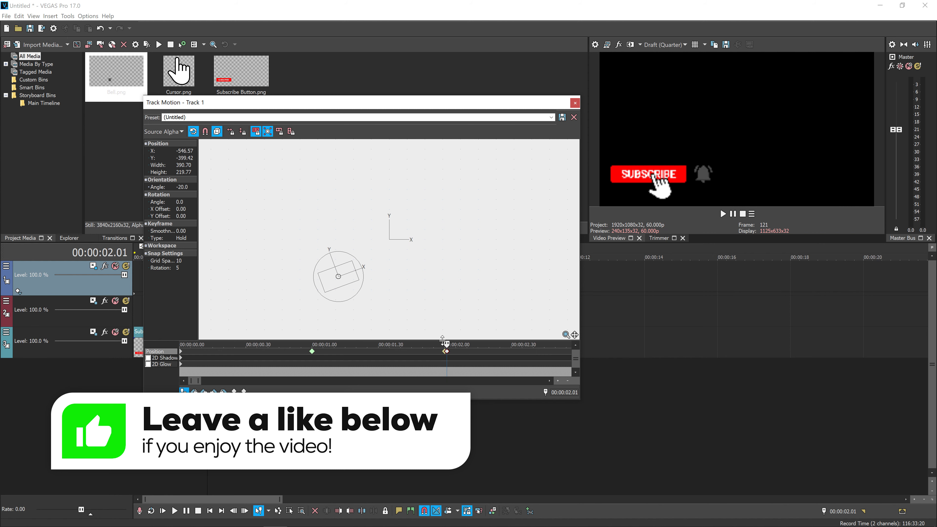
# Step: Shrink the hand cursor at 00:00:02.20 and enlarge it back at 00:00:02.40 to show a click
pyautogui.moveTo(442, 339); pyautogui.dragTo(489, 340)
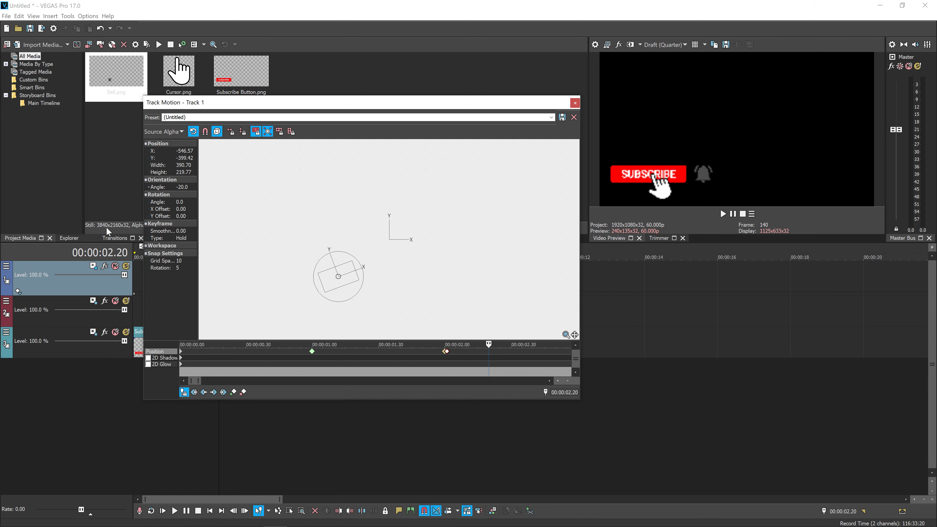
pyautogui.click(323, 277)
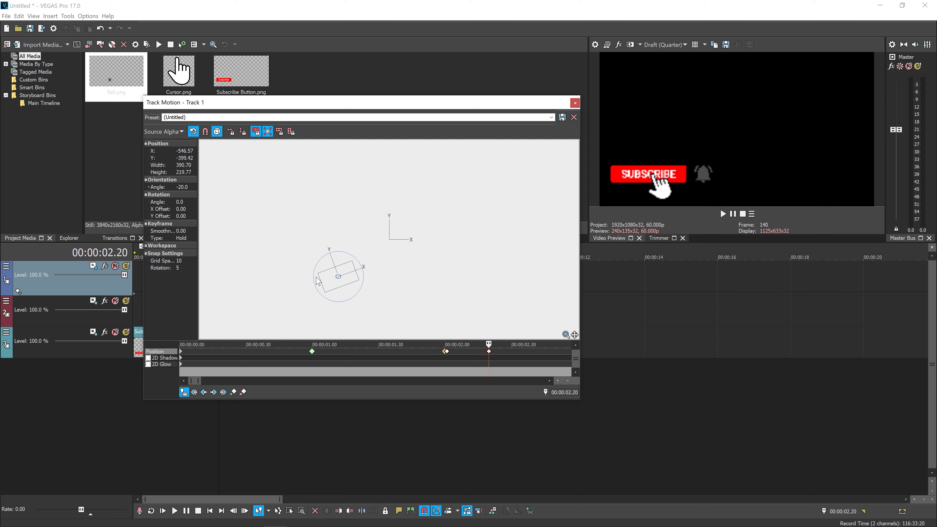
pyautogui.moveTo(319, 277); pyautogui.dragTo(321, 277)
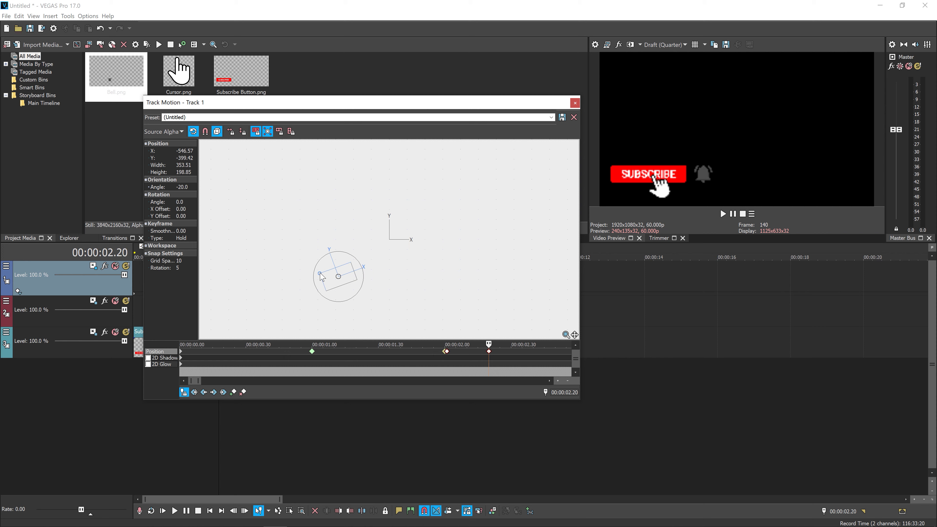
pyautogui.click(531, 351)
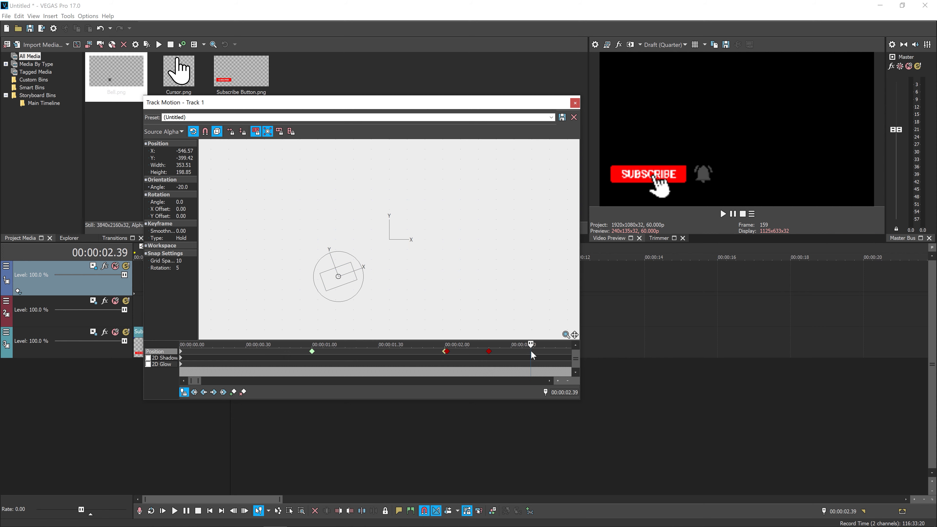
pyautogui.click(532, 352)
pyautogui.click(334, 285)
pyautogui.moveTo(322, 278); pyautogui.dragTo(321, 279)
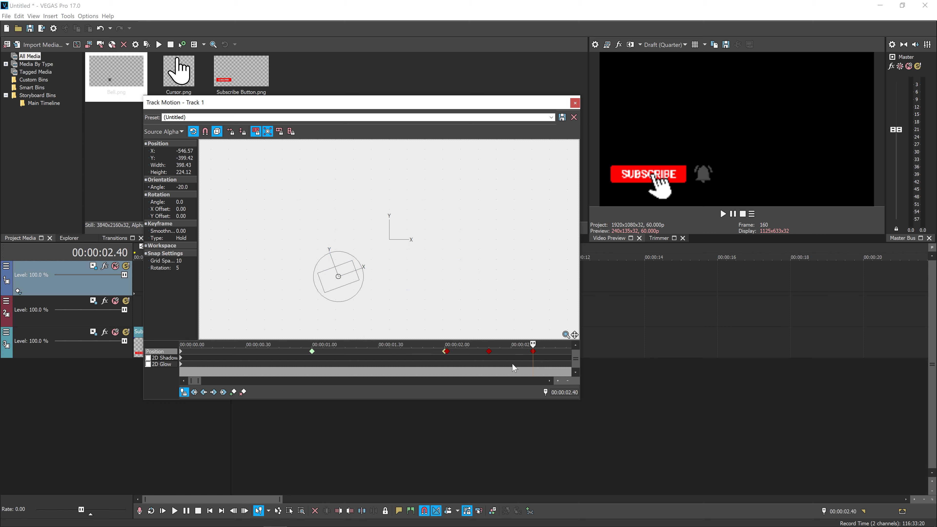
# Step: Add a Fast keyframe at 3 seconds, then move the hand cursor right onto the bell
pyautogui.scroll(-4, 240, 381)
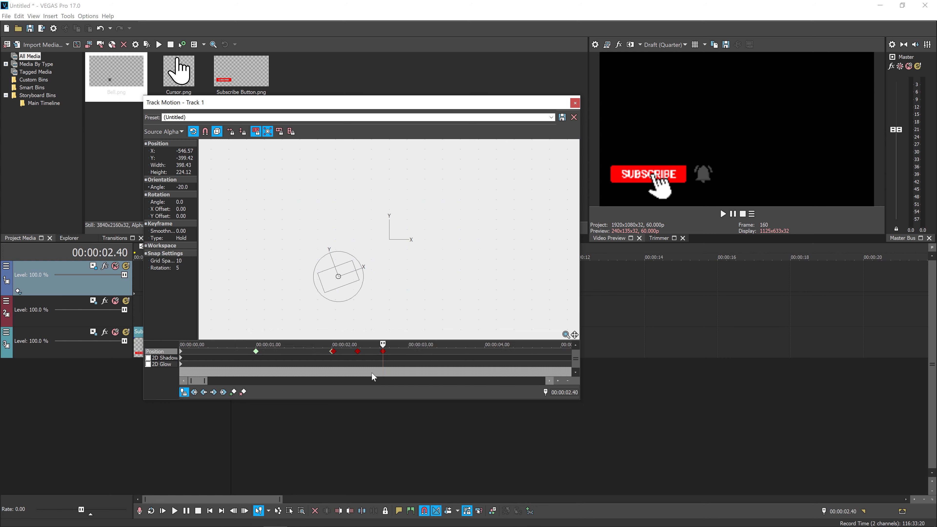
pyautogui.click(410, 348)
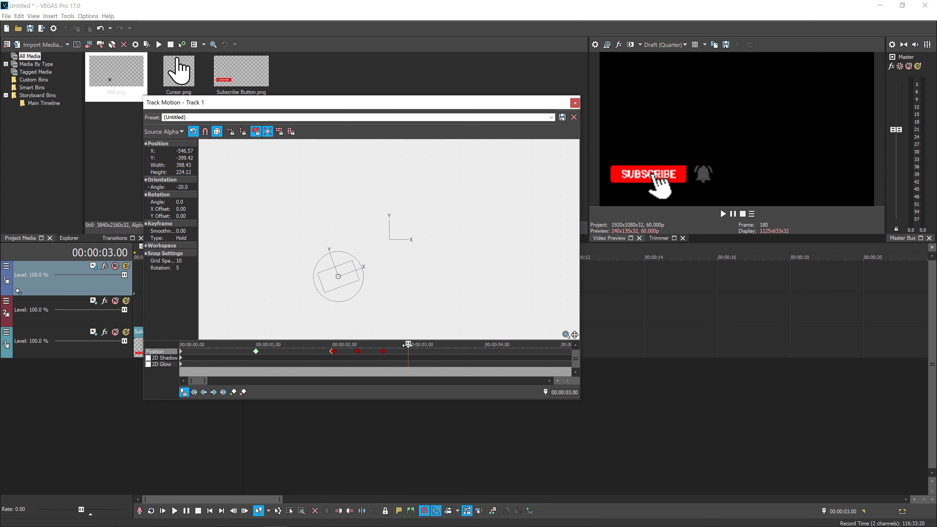
pyautogui.click(343, 287)
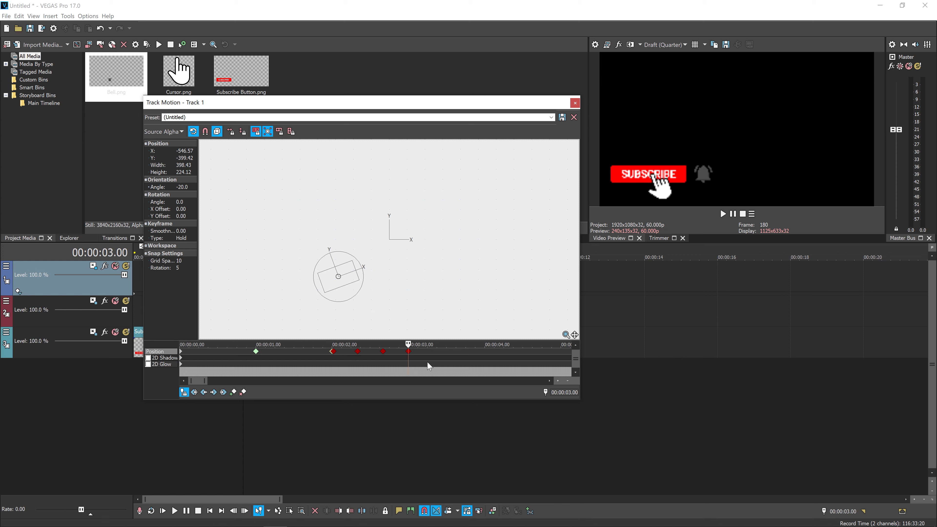
pyautogui.rightClick(408, 351)
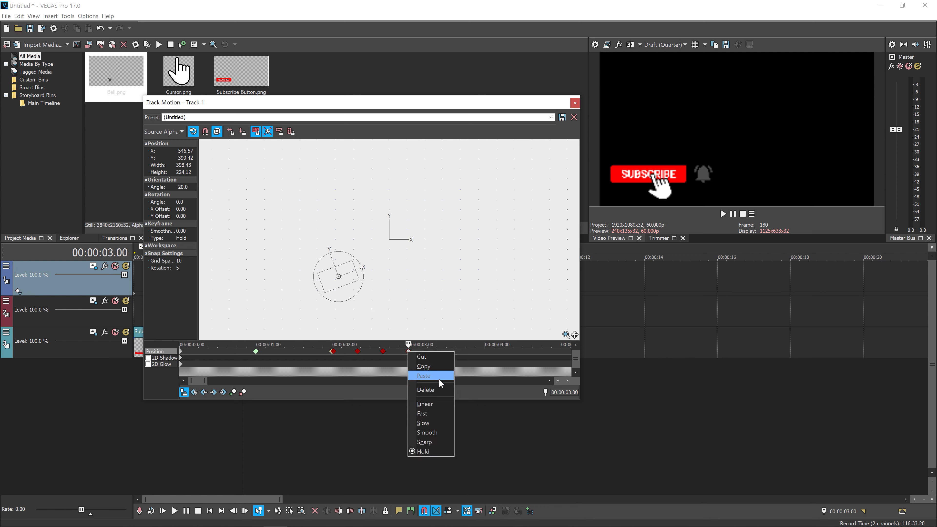
pyautogui.click(433, 416)
pyautogui.click(417, 351)
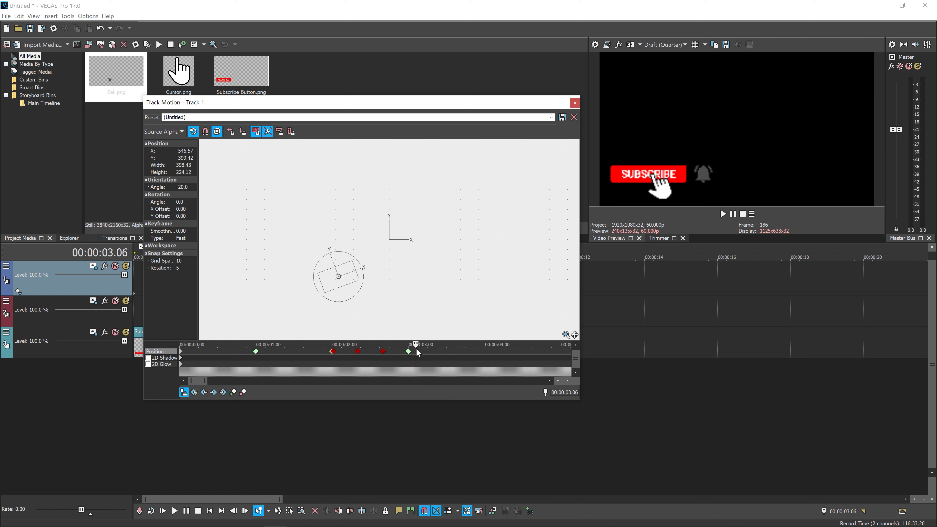
pyautogui.press('Right')
pyautogui.press('Right')
pyautogui.press('Right')
pyautogui.press('Right')
pyautogui.press('Right')
pyautogui.press('Right')
pyautogui.press('Right')
pyautogui.press('Right')
pyautogui.press('Right')
pyautogui.press('Right')
pyautogui.press('Right')
pyautogui.press('Right')
pyautogui.press('Right')
pyautogui.press('Right')
pyautogui.press('Right')
pyautogui.moveTo(330, 291); pyautogui.dragTo(364, 289)
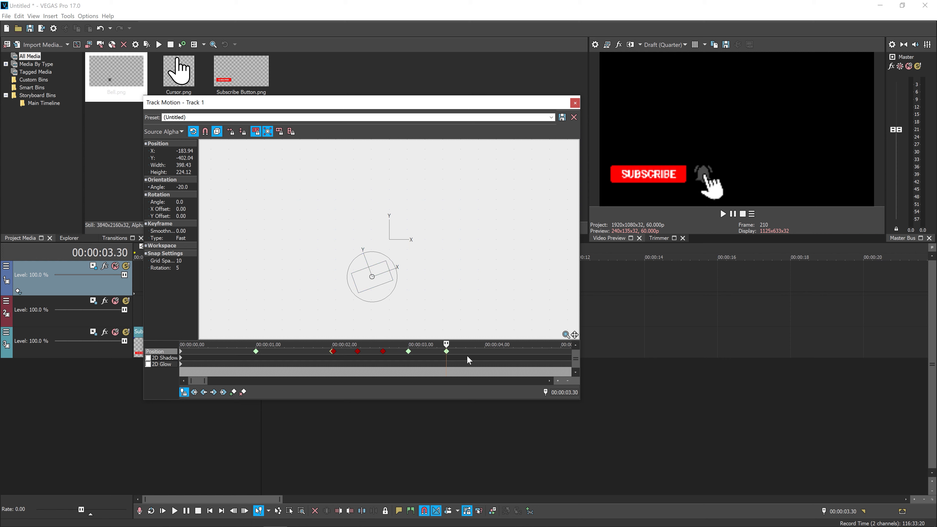
# Step: Add a Hold keyframe at about 00:00:03.41 and make the 3.30 keyframe Smooth
pyautogui.click(462, 352)
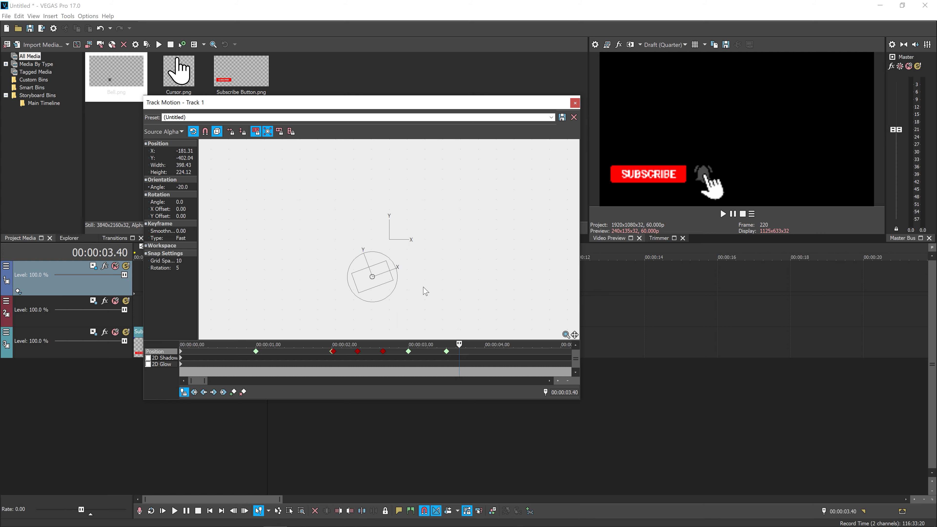
pyautogui.click(357, 280)
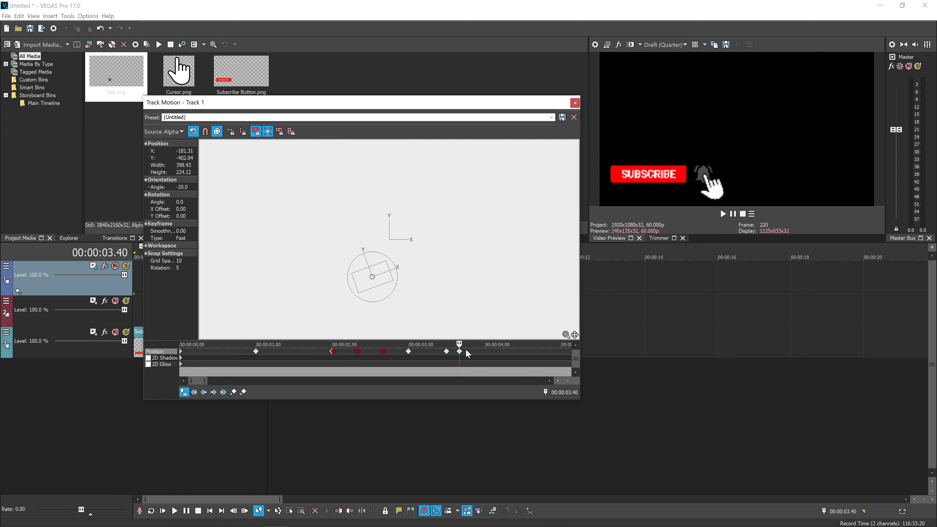
pyautogui.rightClick(460, 351)
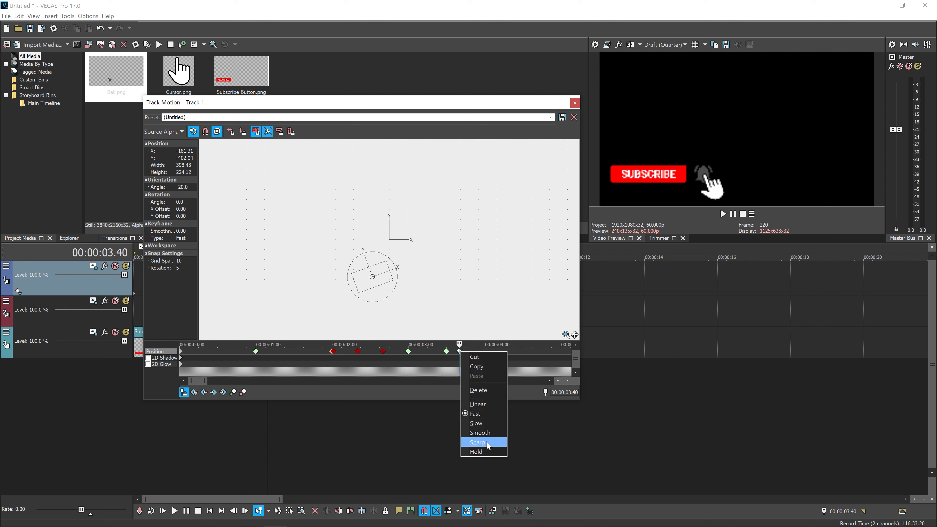
pyautogui.click(483, 448)
pyautogui.rightClick(447, 352)
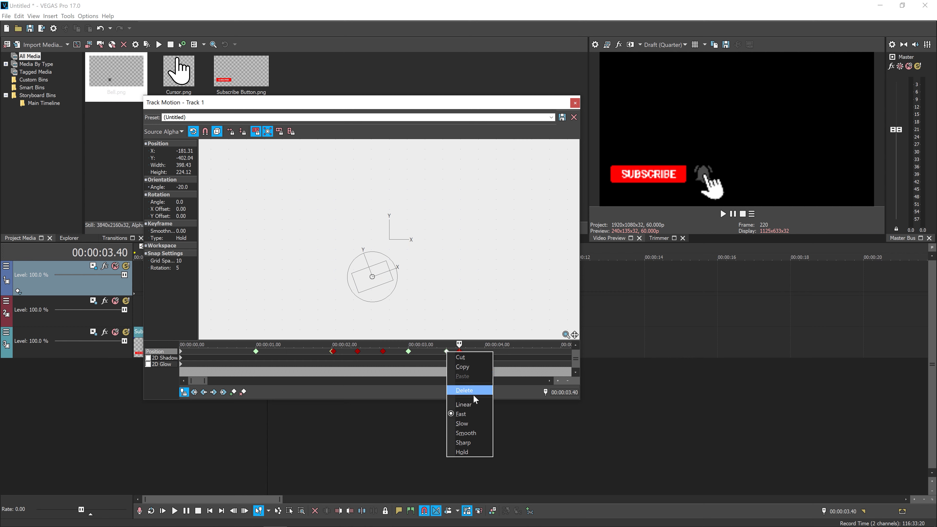
pyautogui.click(474, 434)
pyautogui.click(471, 363)
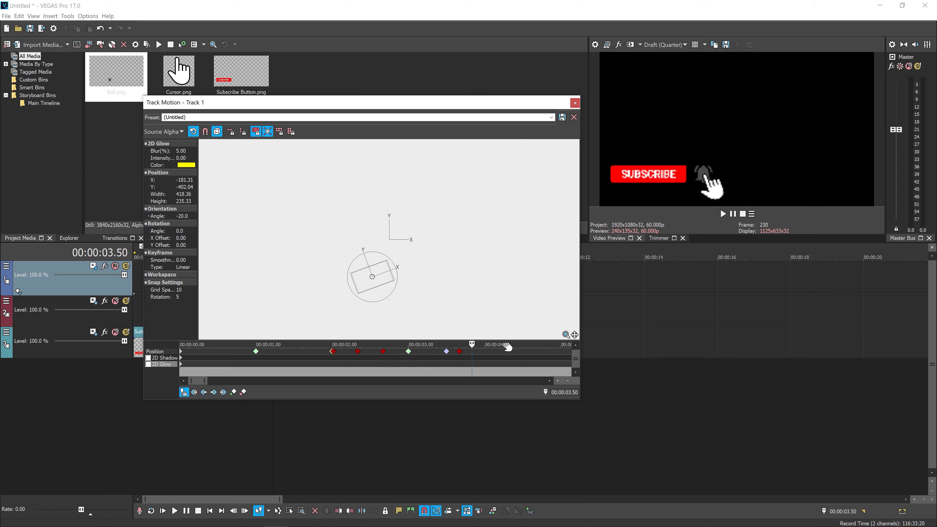
# Step: Make the 3.30 keyframe Linear and shrink the hand cursor at about 3.50 seconds to click the bell
pyautogui.rightClick(447, 352)
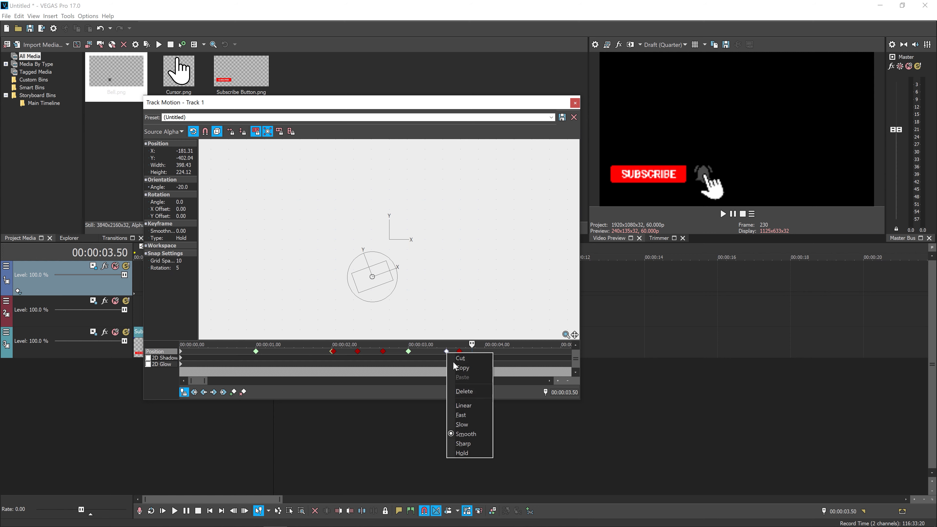
pyautogui.click(464, 406)
pyautogui.click(475, 360)
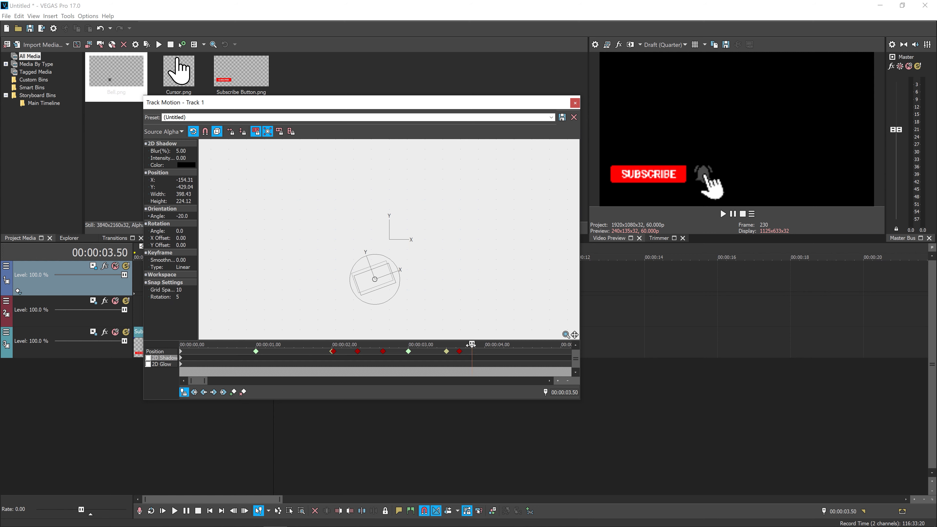
pyautogui.scroll(-3, 466, 356)
pyautogui.click(351, 344)
pyautogui.moveTo(350, 345); pyautogui.dragTo(346, 344)
pyautogui.moveTo(352, 274); pyautogui.dragTo(354, 277)
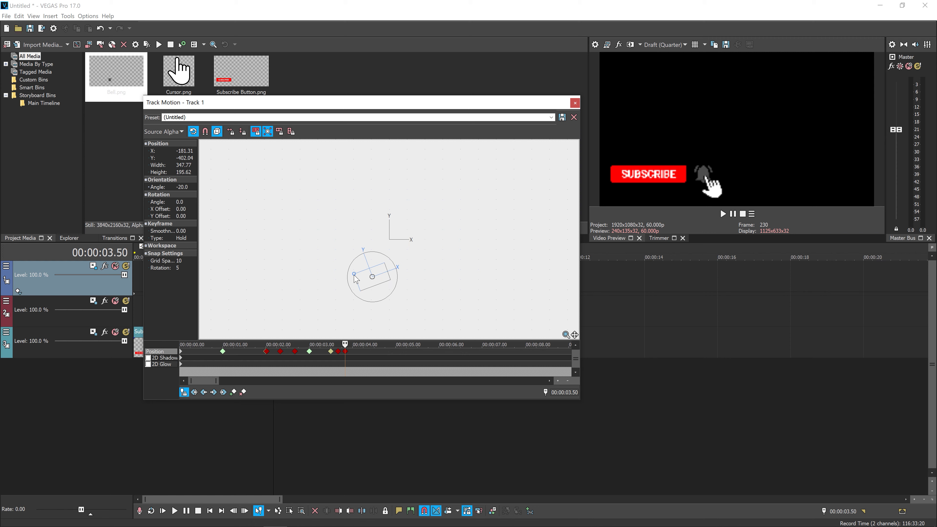
# Step: Enlarge the hand cursor back at 4 seconds and close the Track Motion window
pyautogui.moveTo(346, 344); pyautogui.dragTo(346, 344)
pyautogui.press('Right')
pyautogui.press('Right')
pyautogui.press('Right')
pyautogui.press('Right')
pyautogui.press('Right')
pyautogui.press('Right')
pyautogui.press('Right')
pyautogui.press('Right')
pyautogui.press('Right')
pyautogui.press('Right')
pyautogui.press('Right')
pyautogui.press('Right')
pyautogui.press('Right')
pyautogui.press('Right')
pyautogui.press('Right')
pyautogui.press('Right')
pyautogui.press('Right')
pyautogui.press('Right')
pyautogui.press('Left')
pyautogui.press('Left')
pyautogui.press('Left')
pyautogui.press('Left')
pyautogui.press('Left')
pyautogui.press('Left')
pyautogui.press('Left')
pyautogui.press('Left')
pyautogui.press('Left')
pyautogui.press('Left')
pyautogui.press('Left')
pyautogui.click(362, 277)
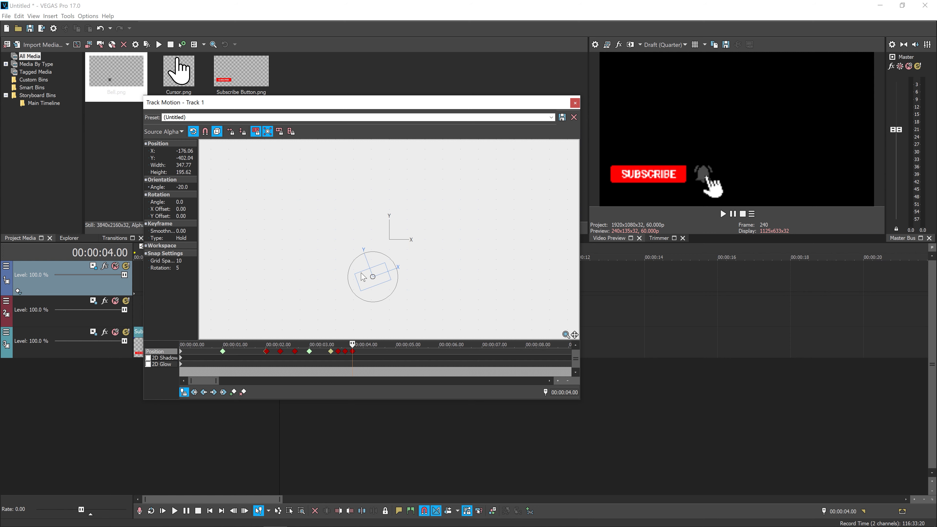
pyautogui.moveTo(355, 276); pyautogui.dragTo(352, 274)
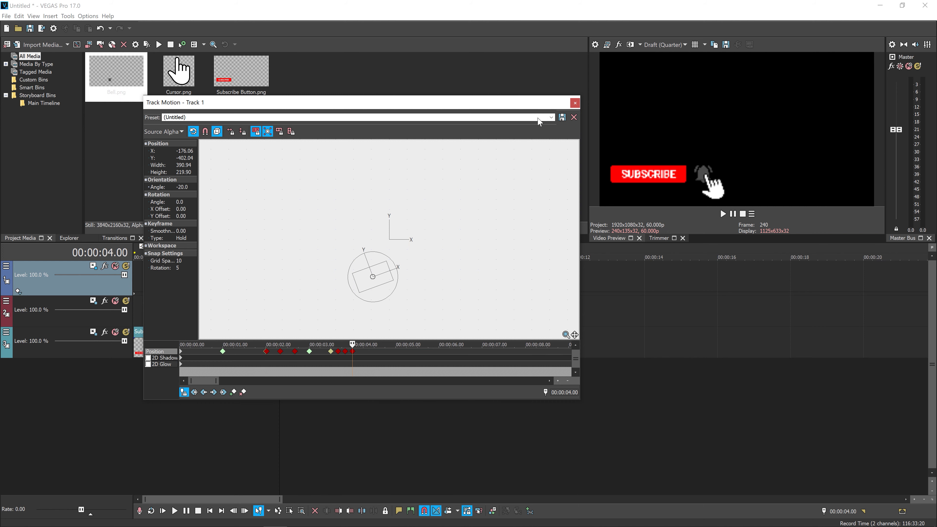
pyautogui.click(575, 104)
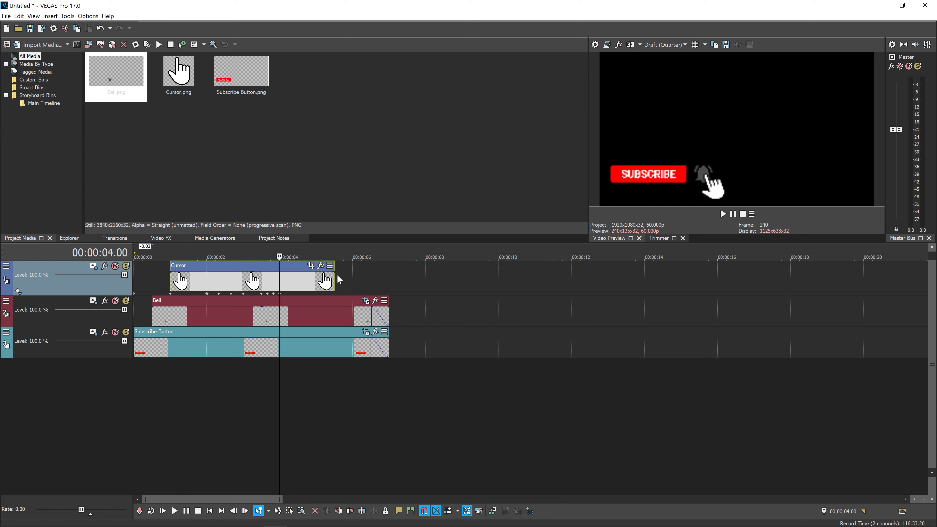
pyautogui.moveTo(334, 273); pyautogui.dragTo(316, 274)
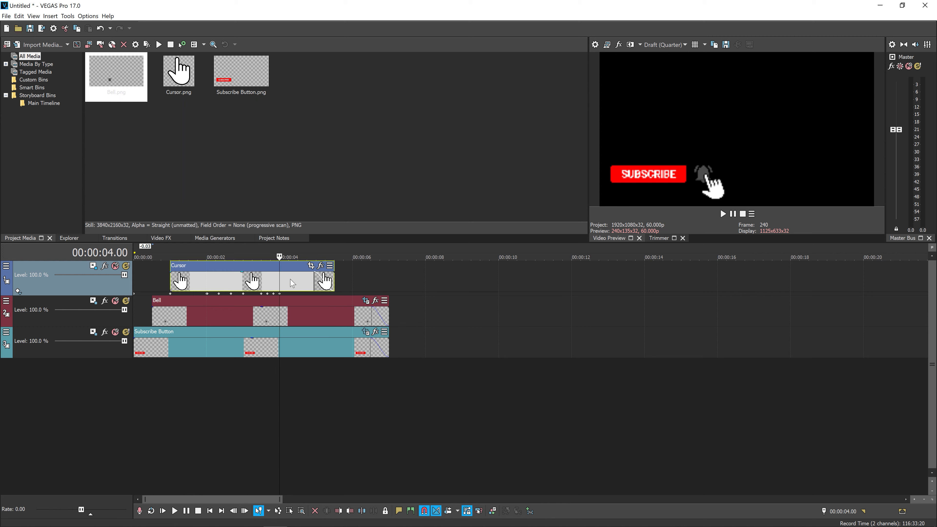
pyautogui.click(134, 338)
pyautogui.click(723, 214)
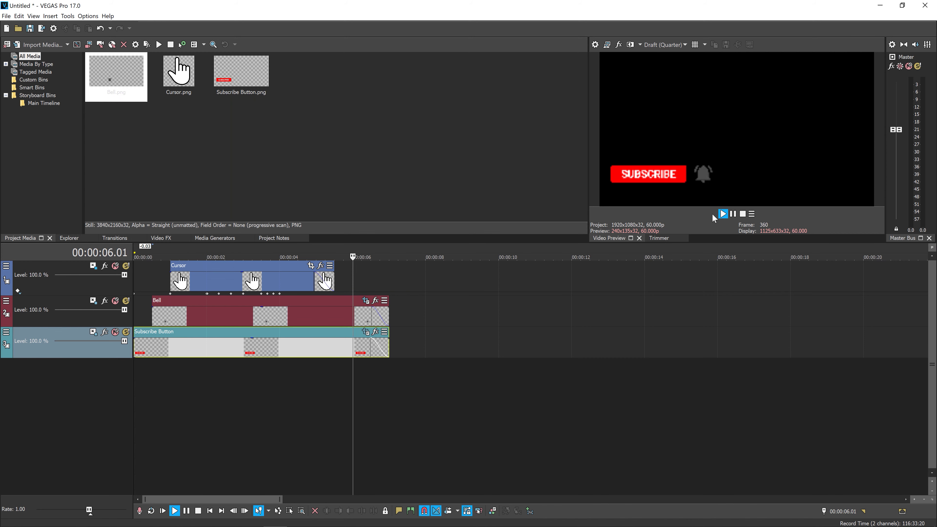
pyautogui.press('space')
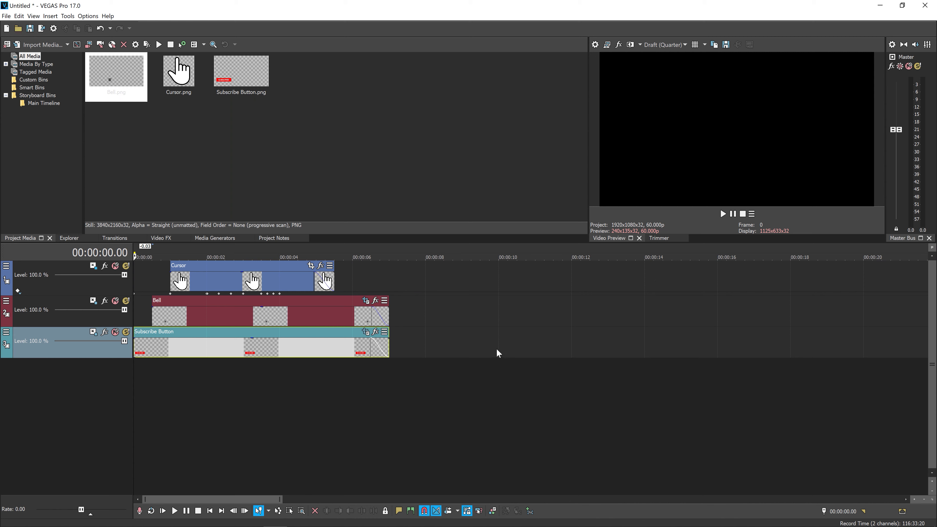
pyautogui.click(234, 208)
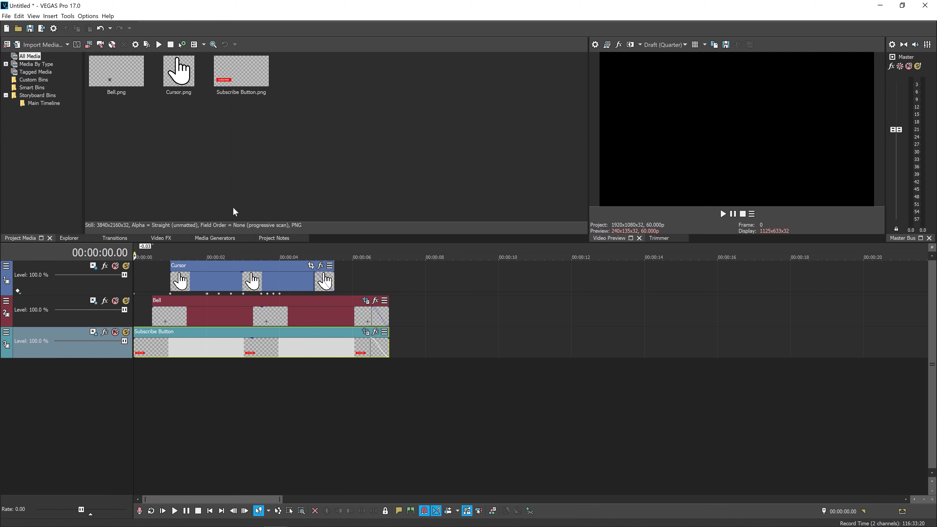
# Step: Place the VEGAS Solid Color Green preset on a new bottom track
pyautogui.click(221, 239)
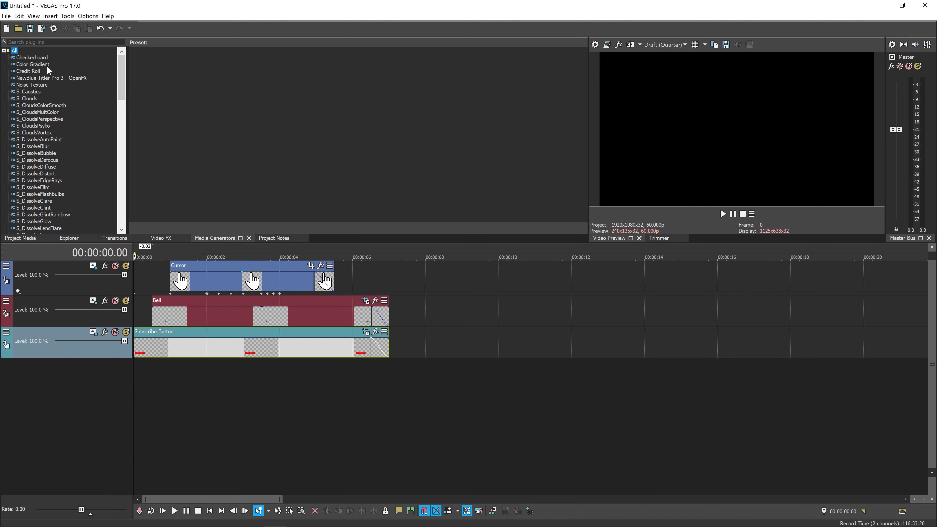
pyautogui.click(3, 51)
pyautogui.click(20, 78)
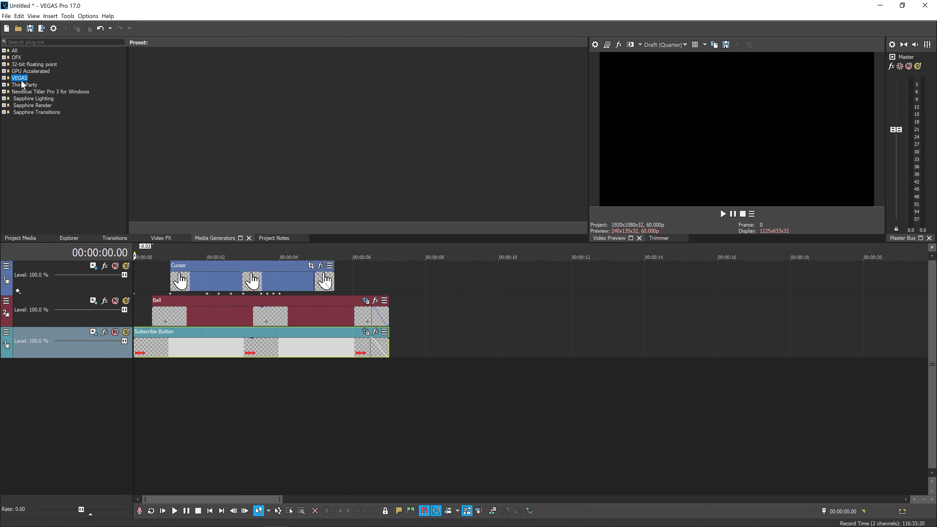
pyautogui.click(5, 78)
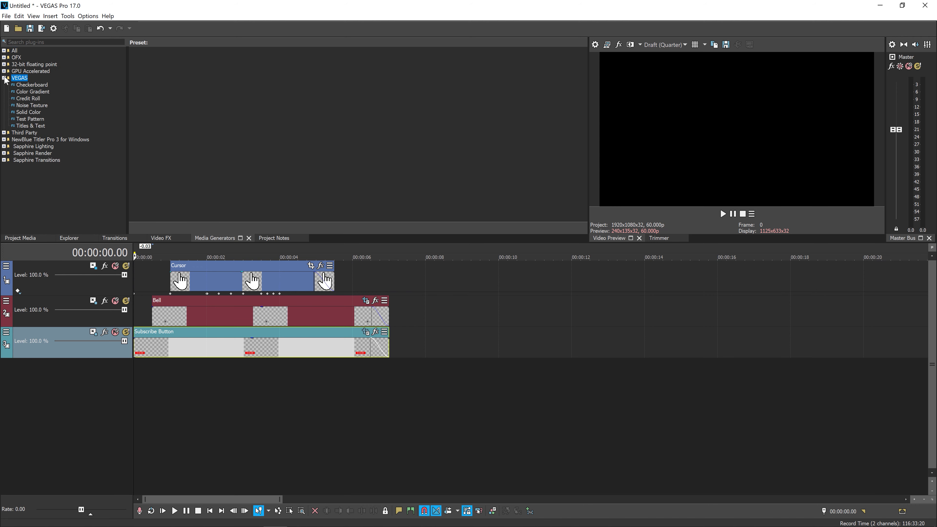
pyautogui.click(34, 112)
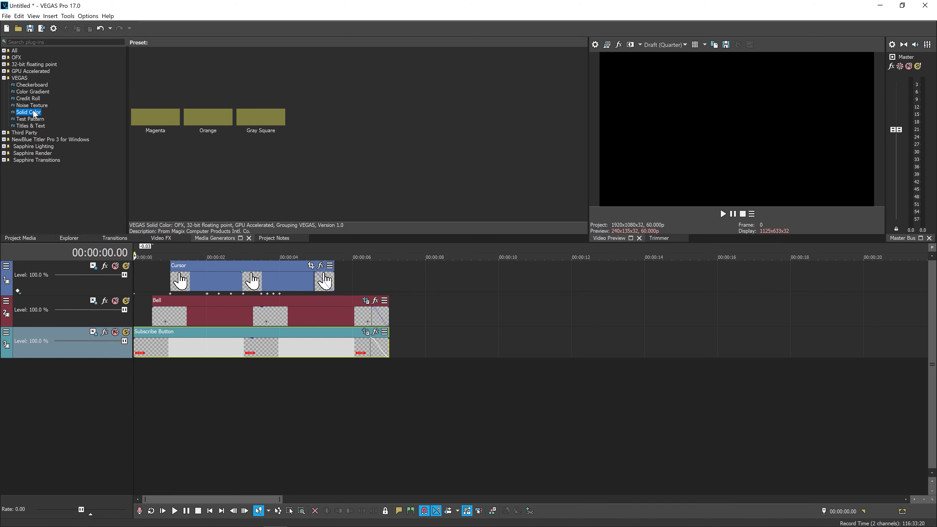
pyautogui.moveTo(309, 70); pyautogui.dragTo(125, 368)
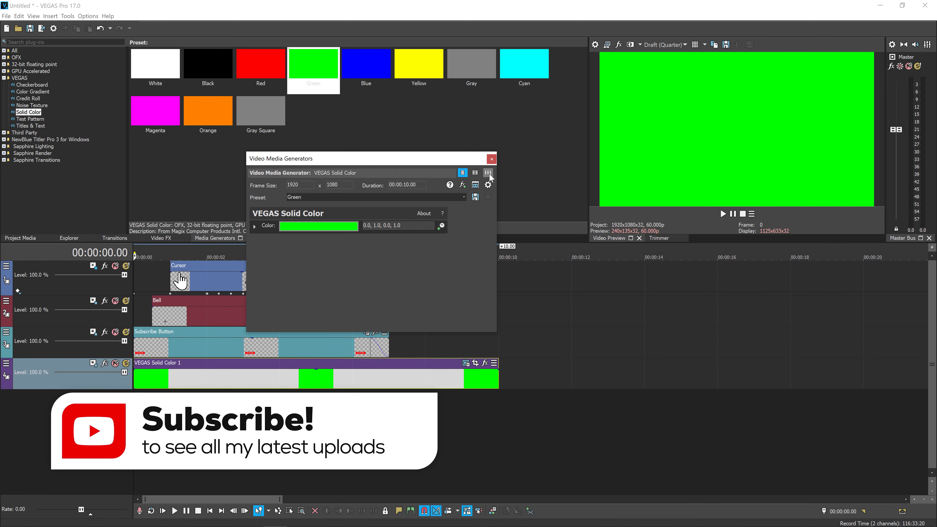
pyautogui.click(492, 159)
# Step: Trim the green background to end at 7 seconds and return the playhead to the start
pyautogui.moveTo(498, 381); pyautogui.dragTo(389, 378)
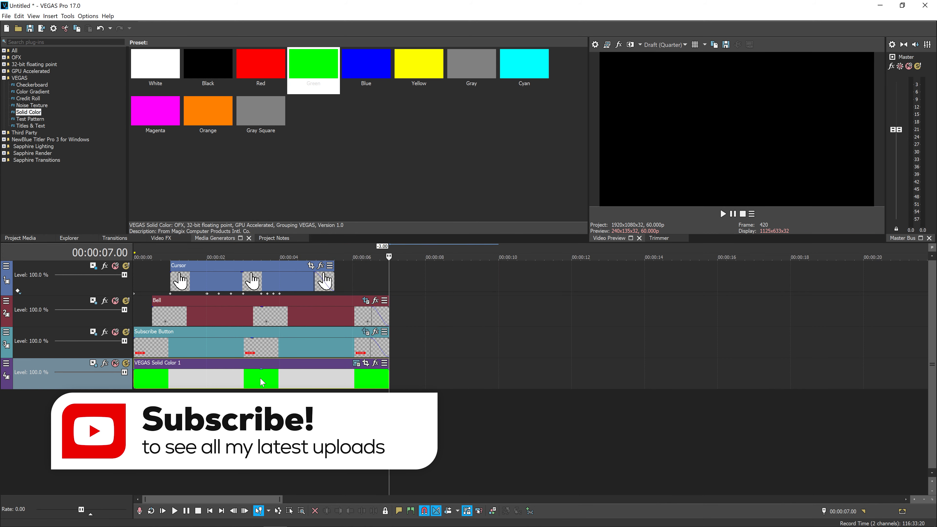
pyautogui.click(142, 379)
pyautogui.click(141, 379)
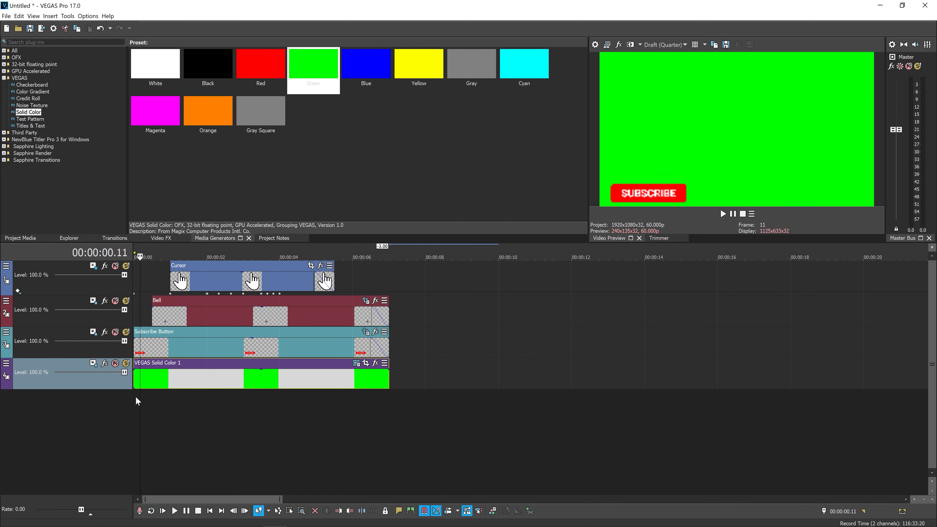
pyautogui.press('Home')
pyautogui.click(7, 16)
# Step: Render as MAGIX HEVC/AAC MP4 with the Internet HD 1080p 59.94 fps (Intel QSV) template
pyautogui.moveTo(19, 16)
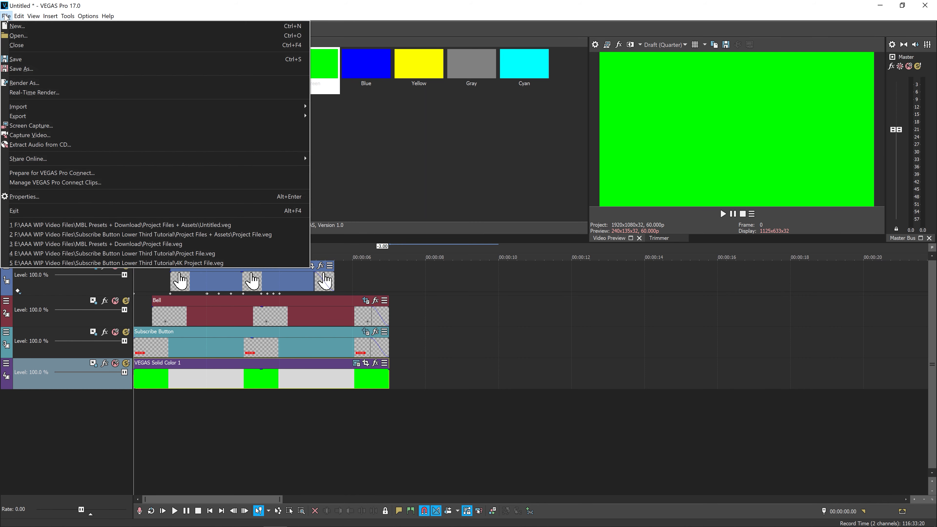
pyautogui.click(45, 82)
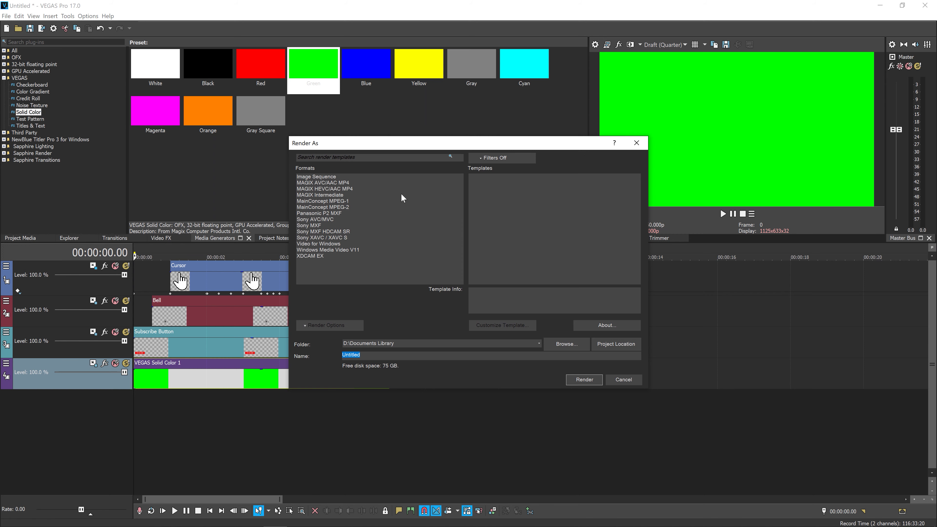
pyautogui.click(322, 188)
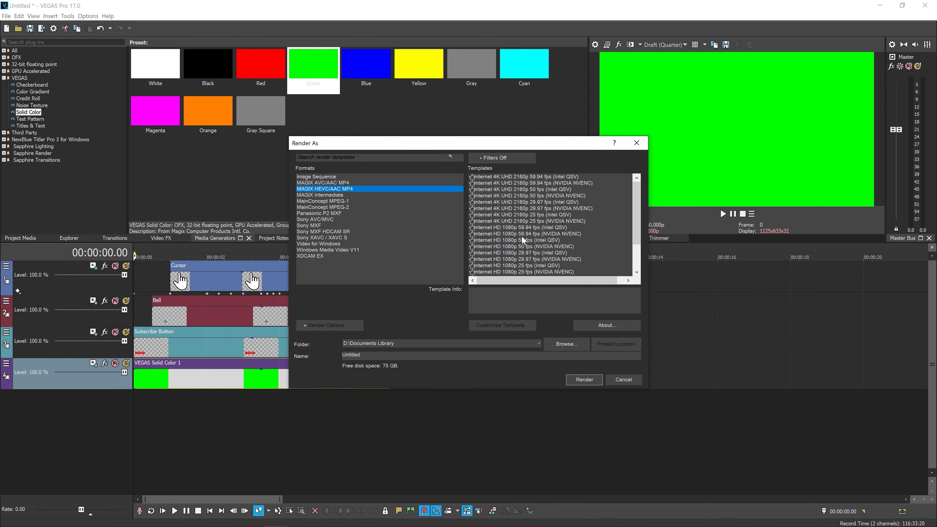
pyautogui.click(509, 227)
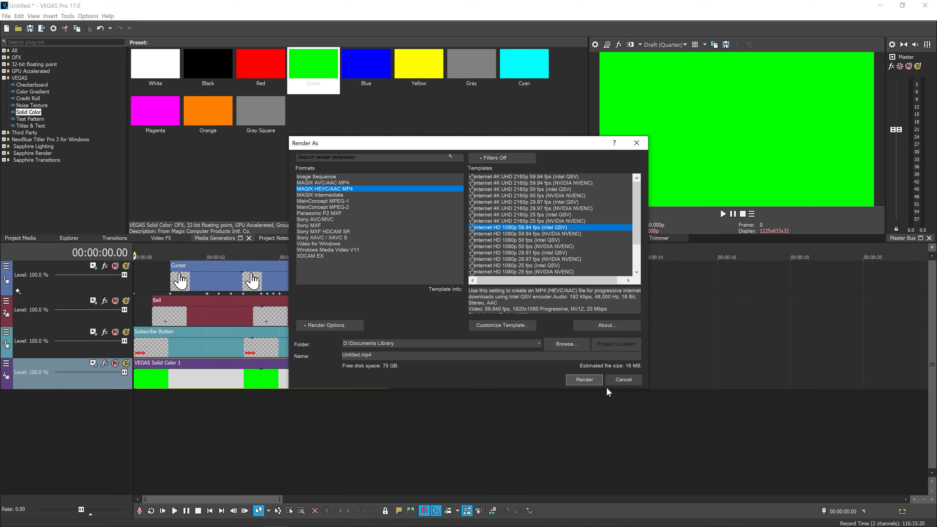
pyautogui.click(624, 380)
pyautogui.hotkey('alt', 'Tab')
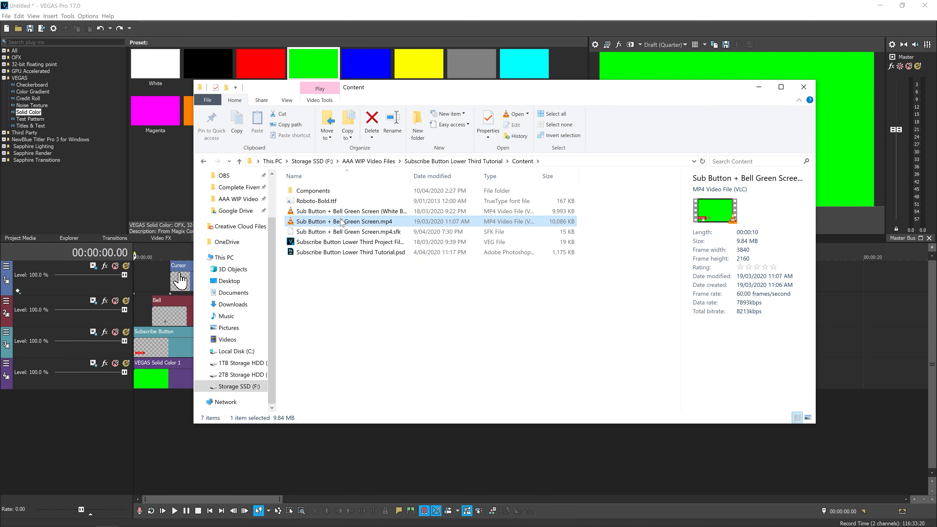
# Step: Drag Sub Button + Bell Green Screen.mp4 onto the VEGAS timeline, declining to match project settings
pyautogui.click(331, 290)
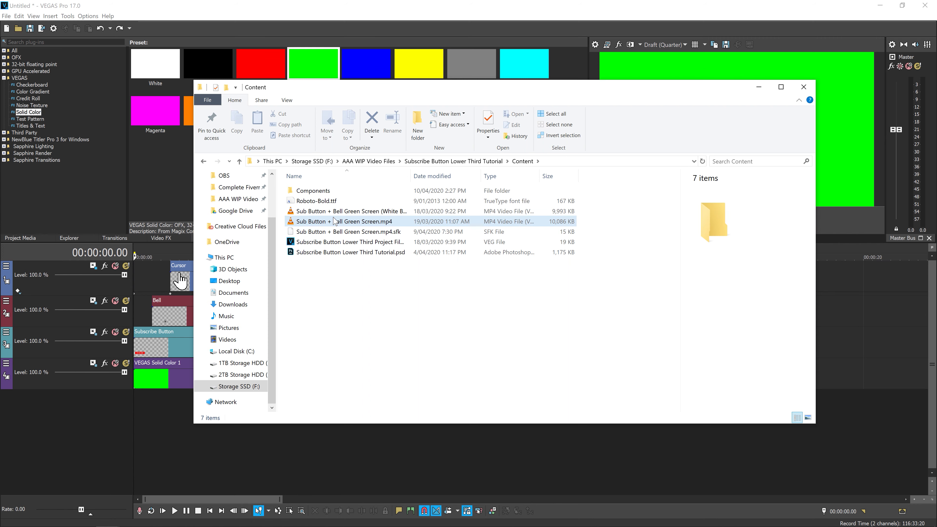
pyautogui.click(316, 222)
pyautogui.moveTo(316, 221); pyautogui.dragTo(828, 396)
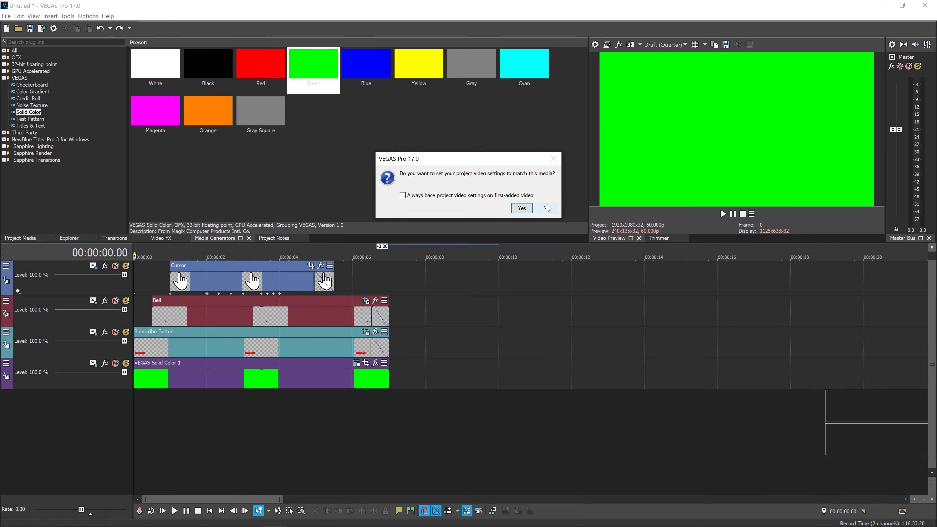
pyautogui.click(546, 208)
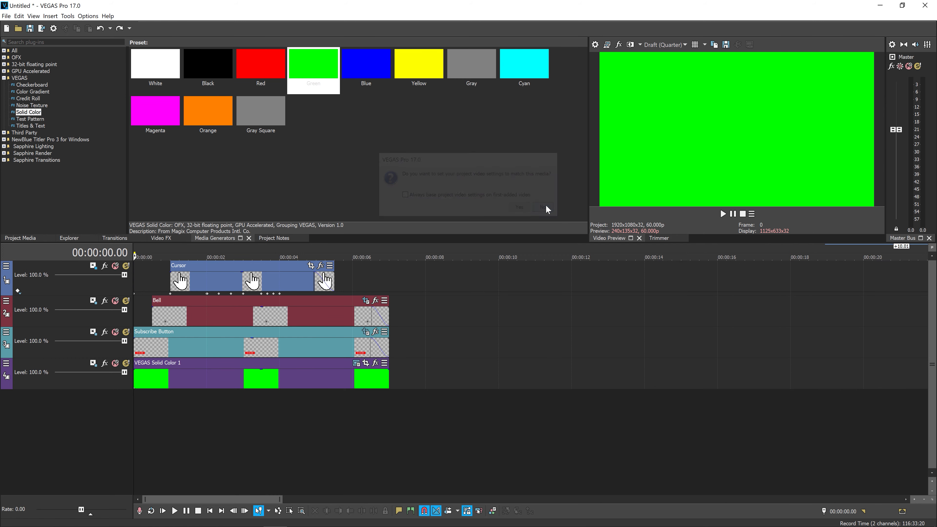
# Step: Slide the imported green-screen clips earlier and preview them from 9.11 seconds
pyautogui.moveTo(874, 416); pyautogui.dragTo(493, 390)
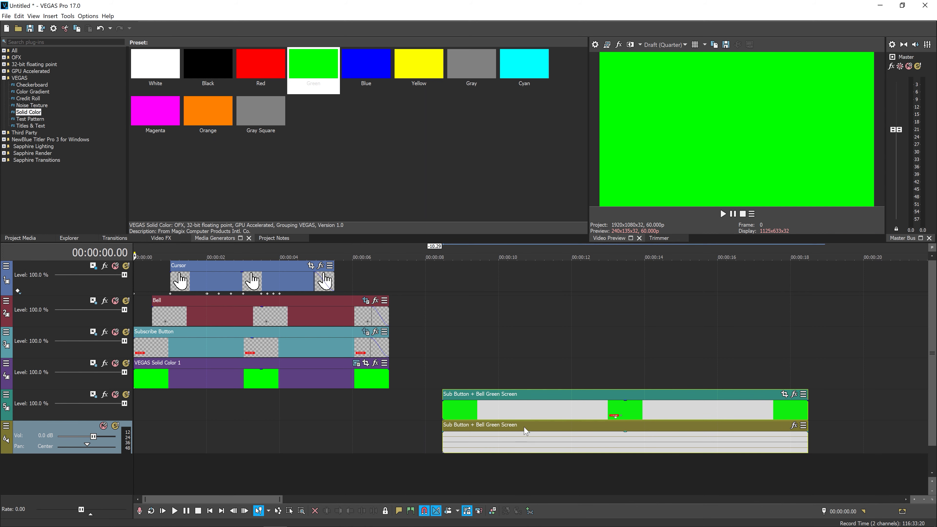
pyautogui.click(471, 275)
pyautogui.click(468, 265)
pyautogui.press('space')
pyautogui.press('space')
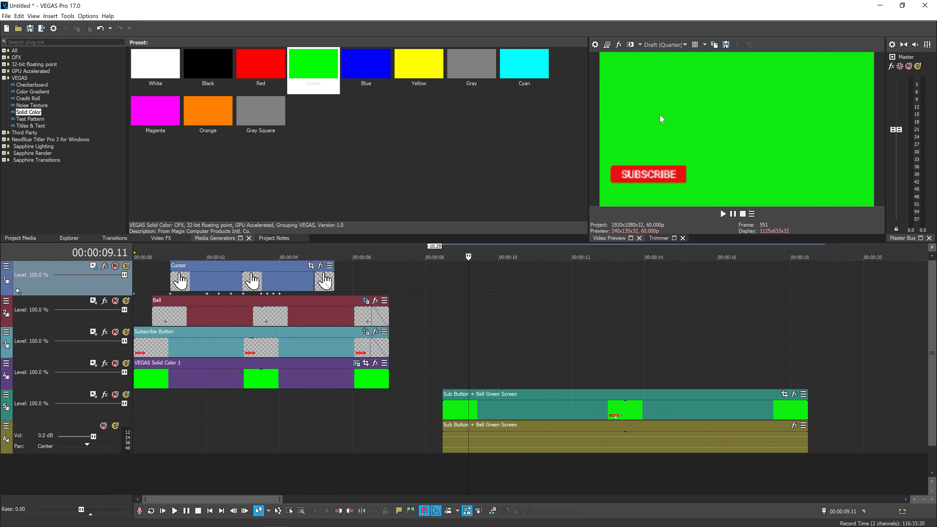
# Step: Apply VEGAS Chroma Keyer with the Green Screen preset to the clip and play back the result
pyautogui.click(794, 394)
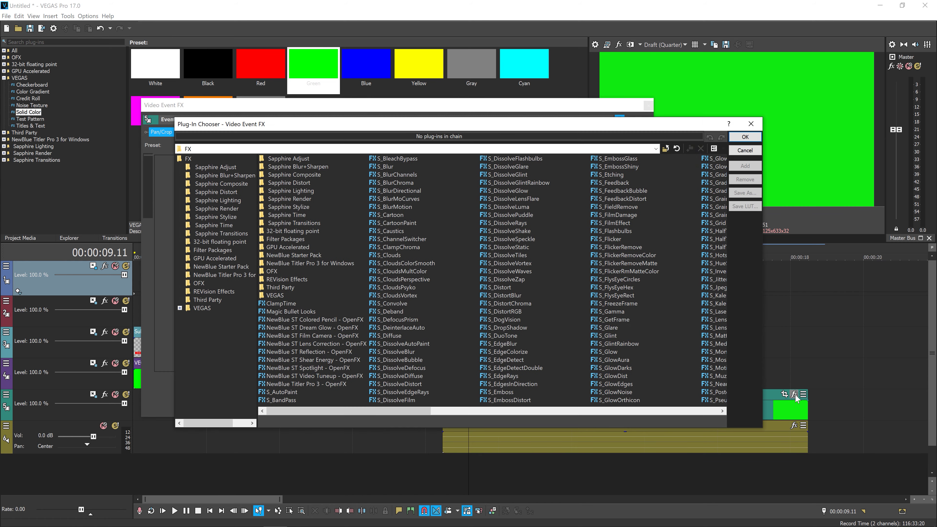
pyautogui.click(203, 308)
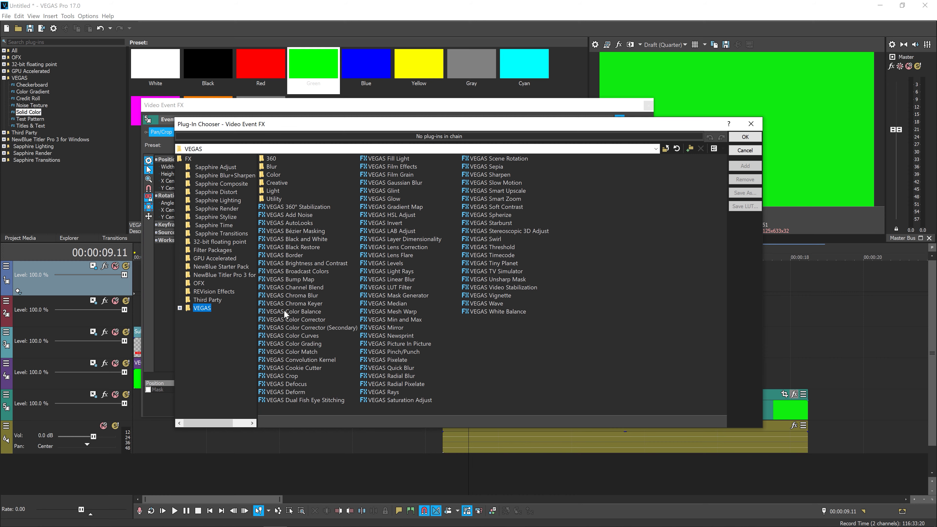
pyautogui.click(290, 303)
pyautogui.click(746, 166)
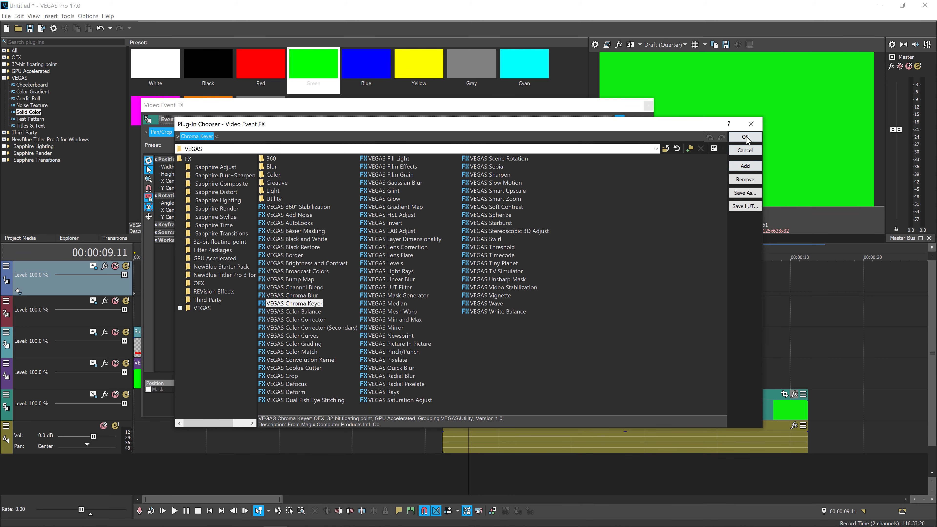
pyautogui.click(745, 136)
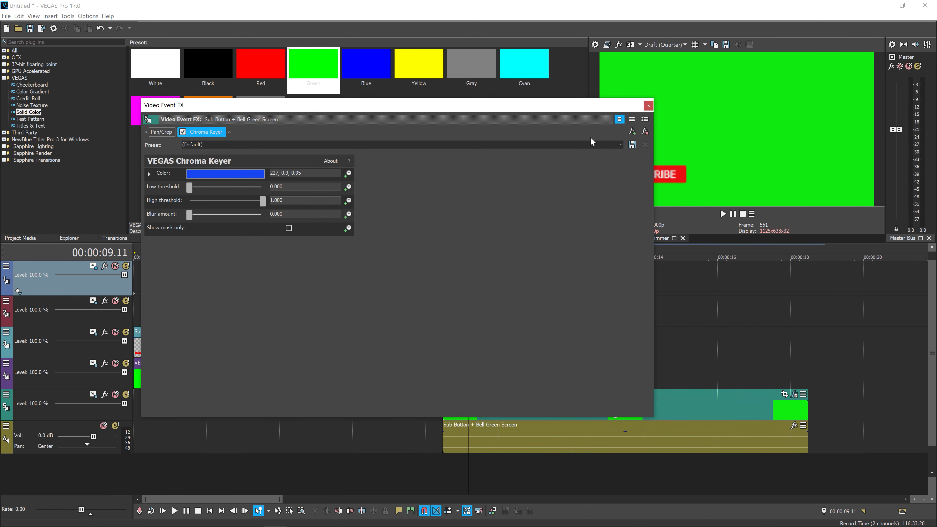
pyautogui.click(620, 144)
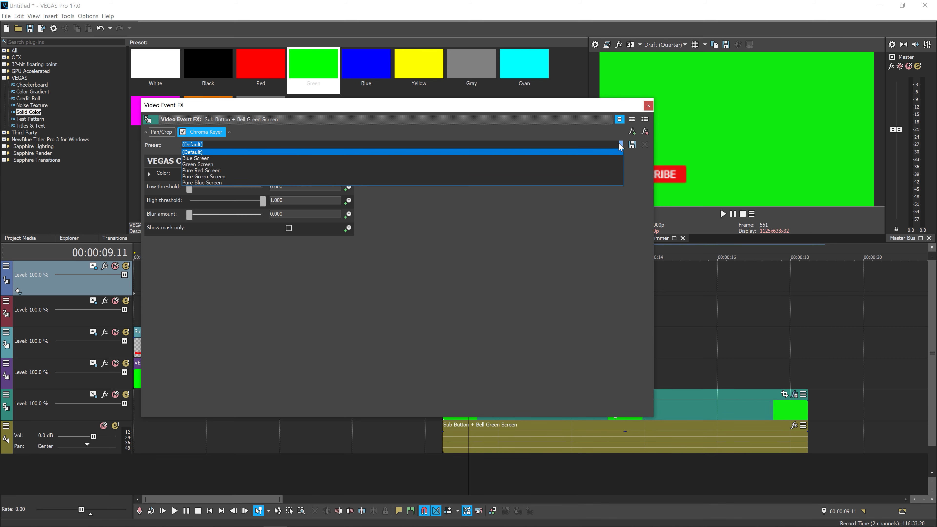
pyautogui.click(272, 164)
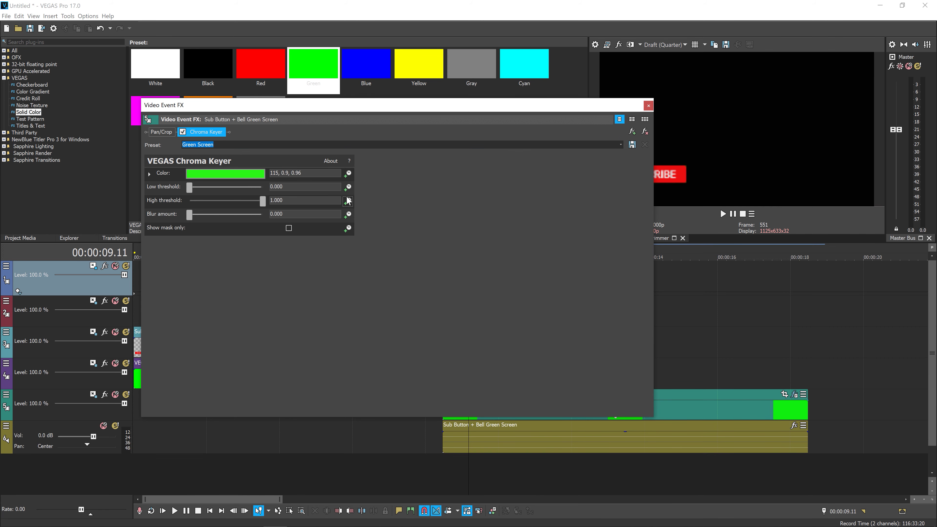
pyautogui.click(649, 106)
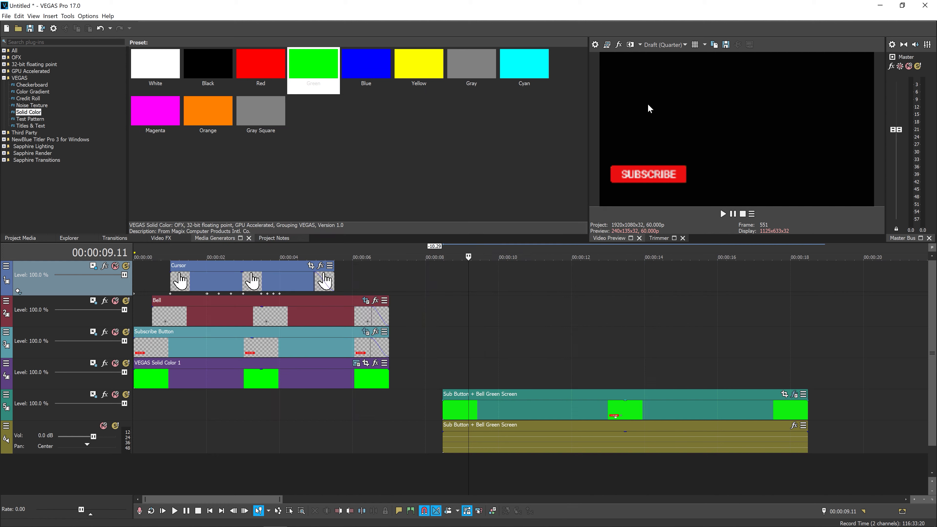
pyautogui.press('space')
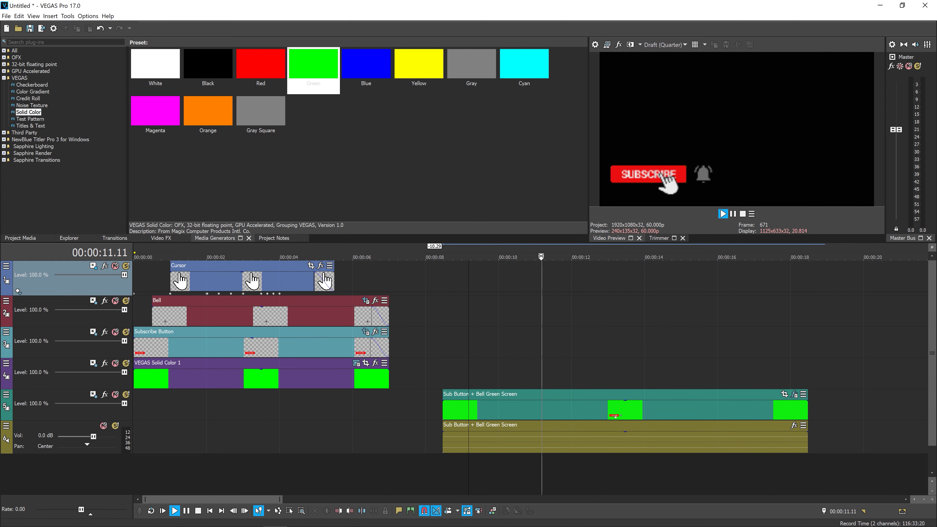
pyautogui.press('space')
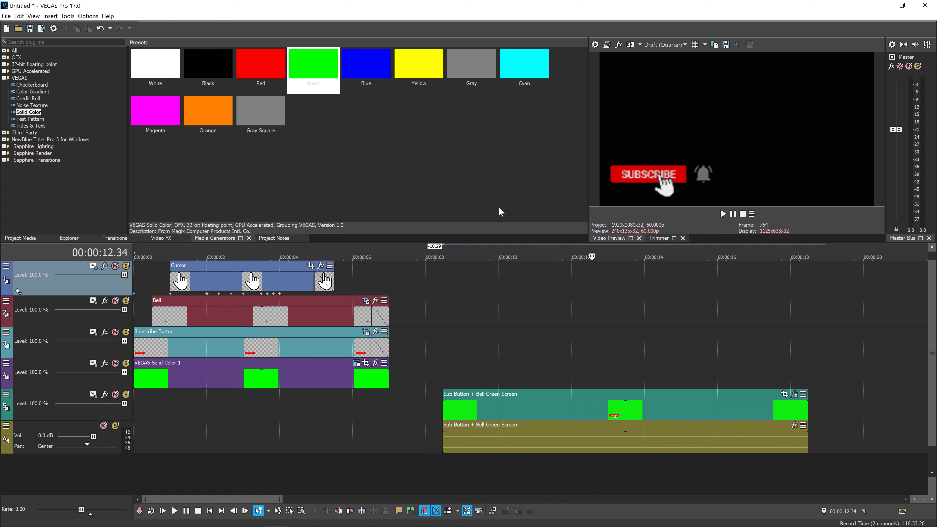